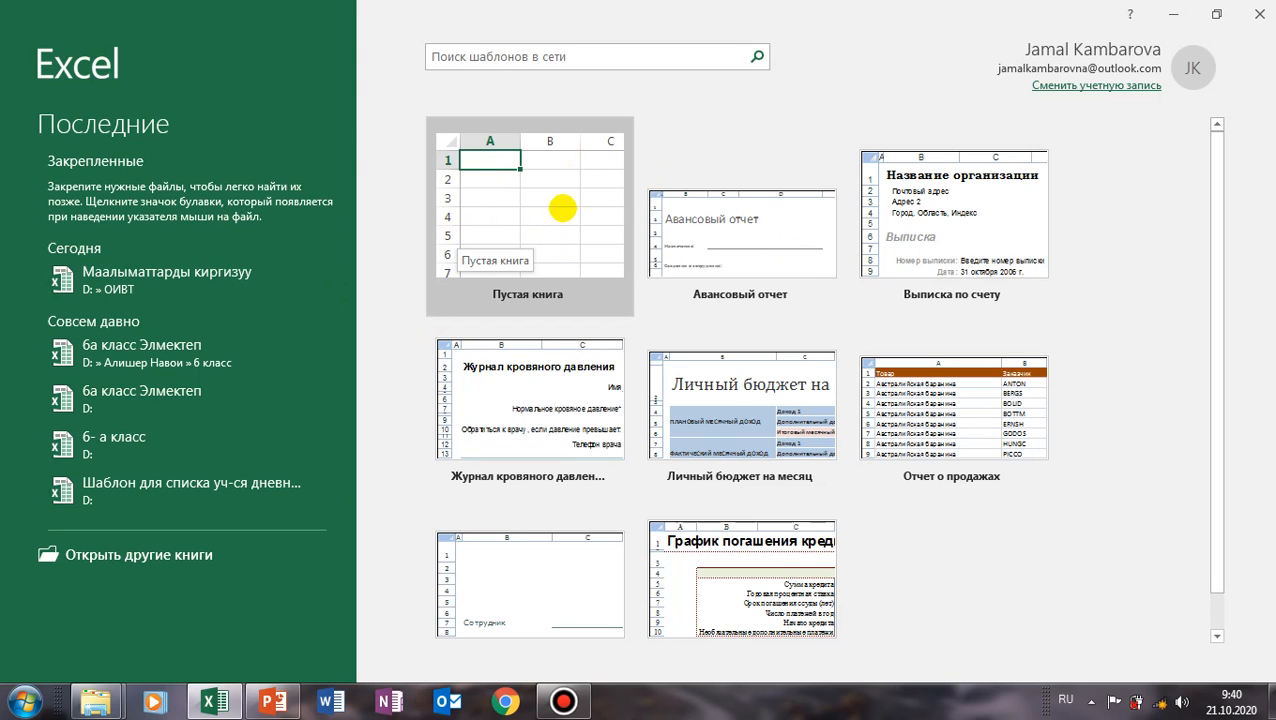
Create a blank workbook and choose the ОИВТ folder on drive D: as its save location.
click(562, 207)
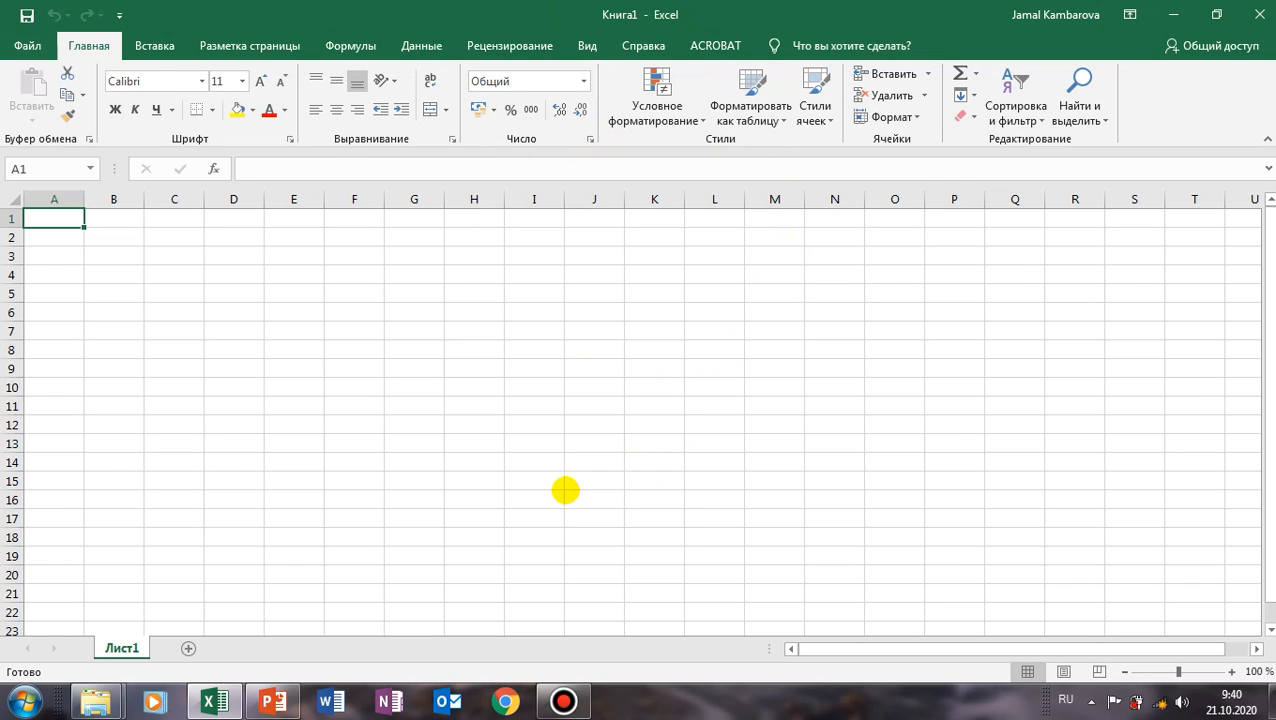
click(28, 46)
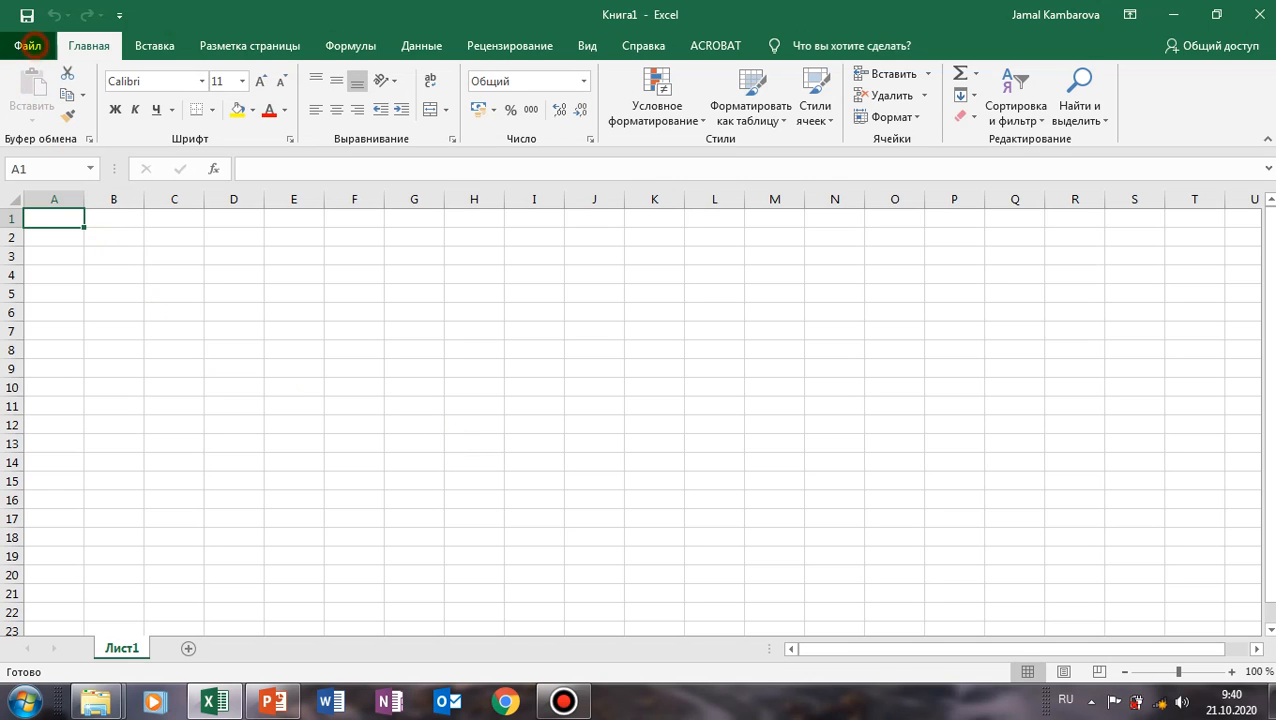
click(62, 231)
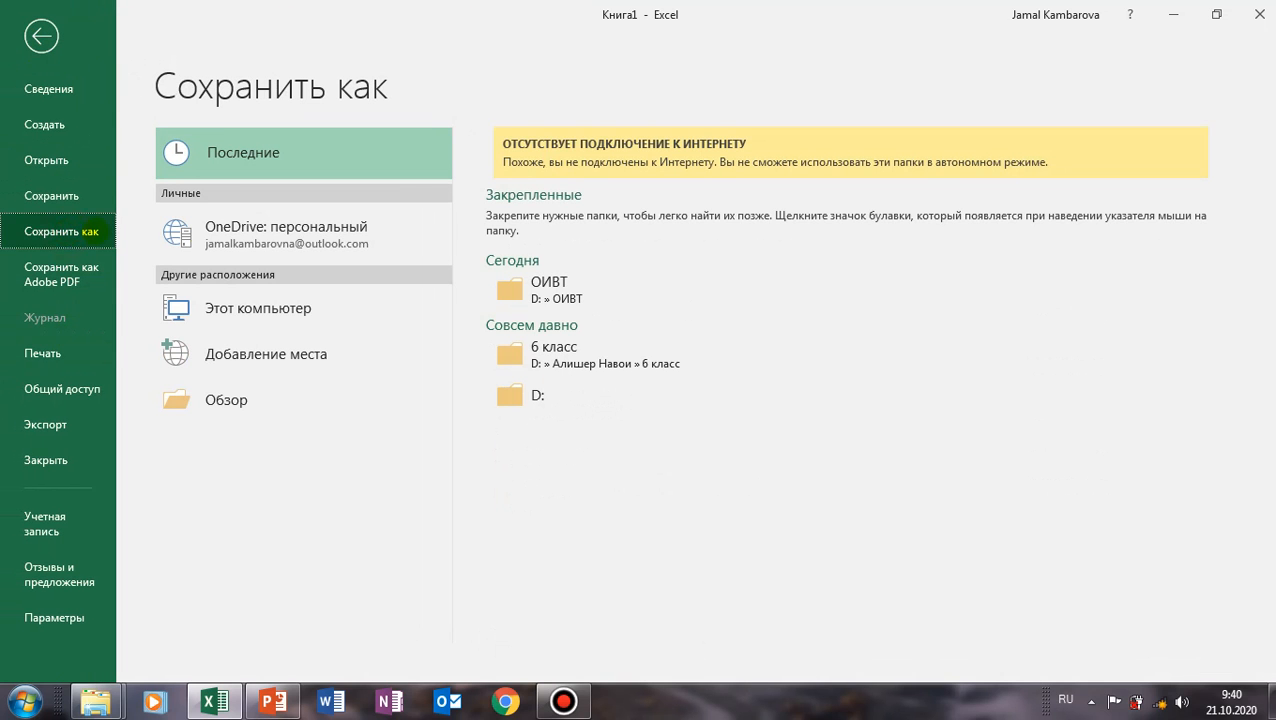
click(281, 308)
double_click(281, 308)
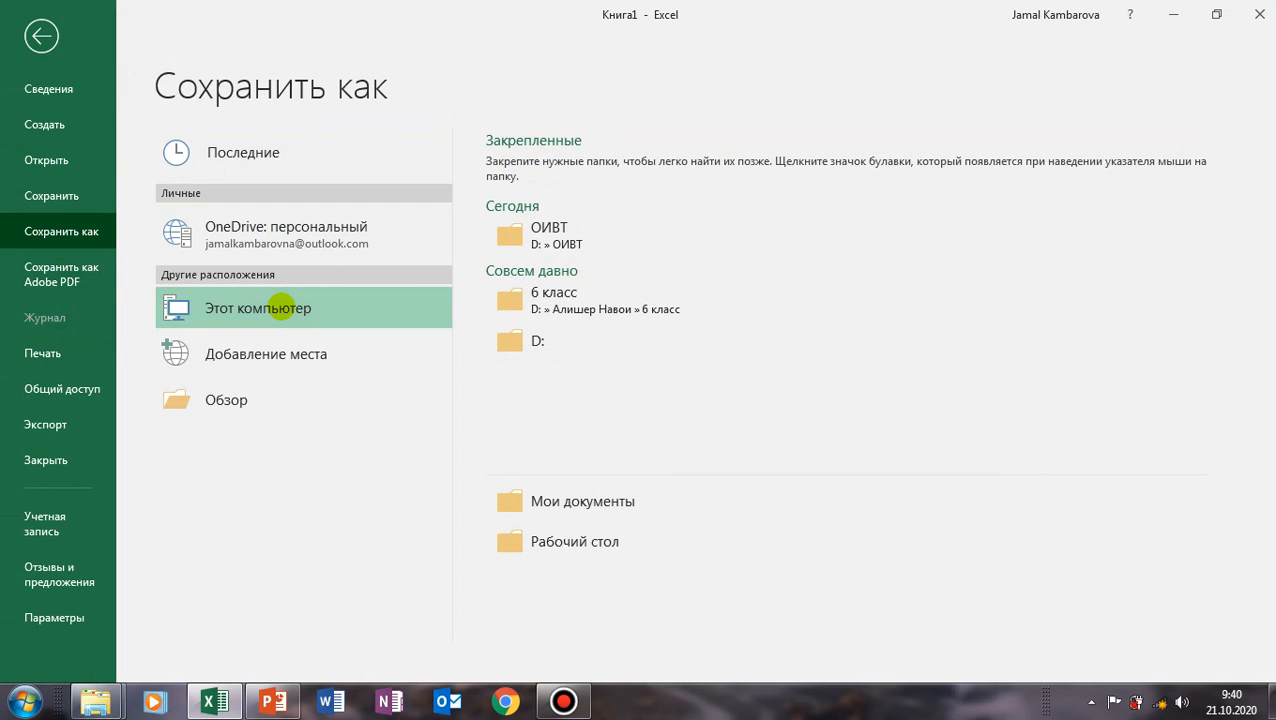
scroll(128, 160, down, 4)
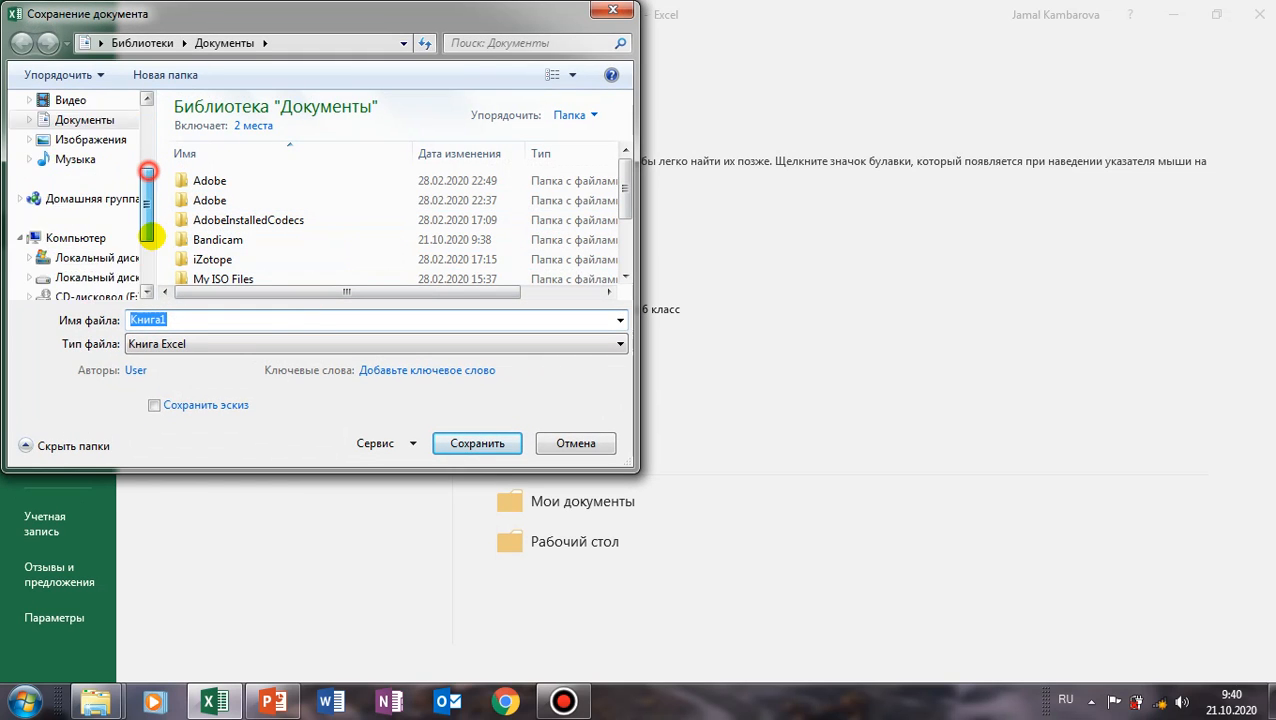
click(112, 218)
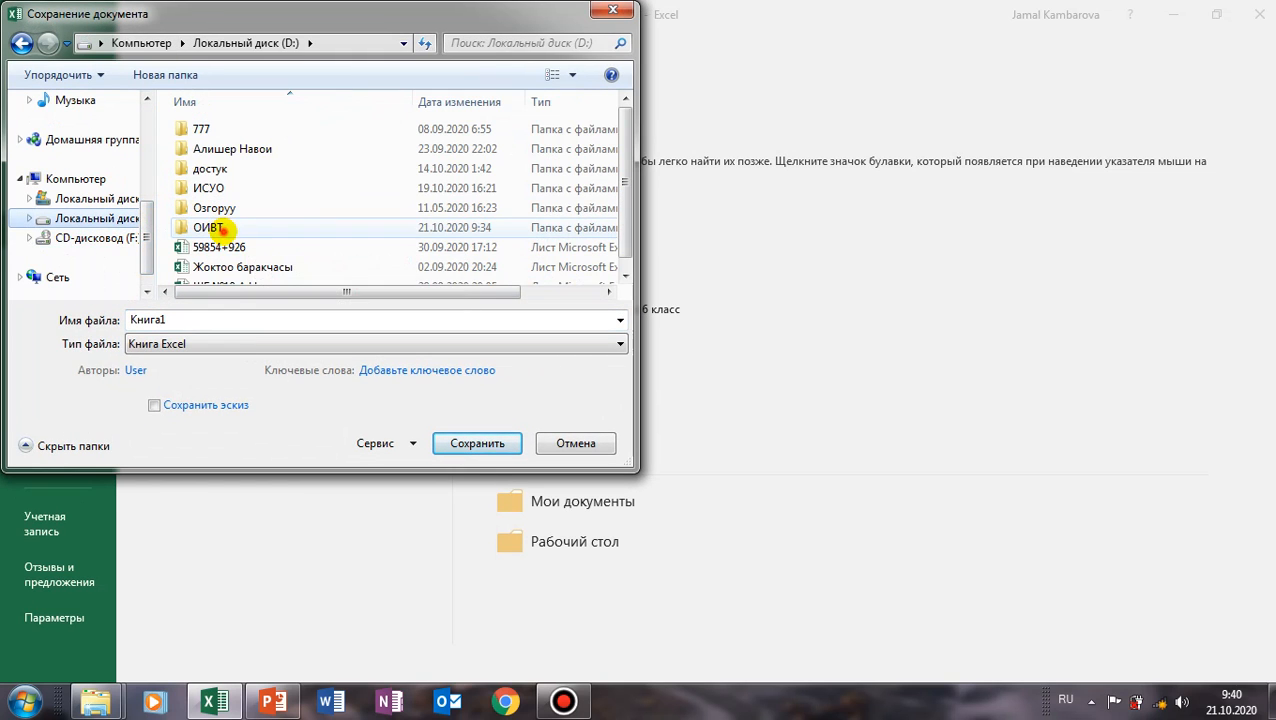
double_click(228, 232)
Name the workbook "Маалыматтарды киргизуу" and save it as an Excel workbook.
double_click(172, 320)
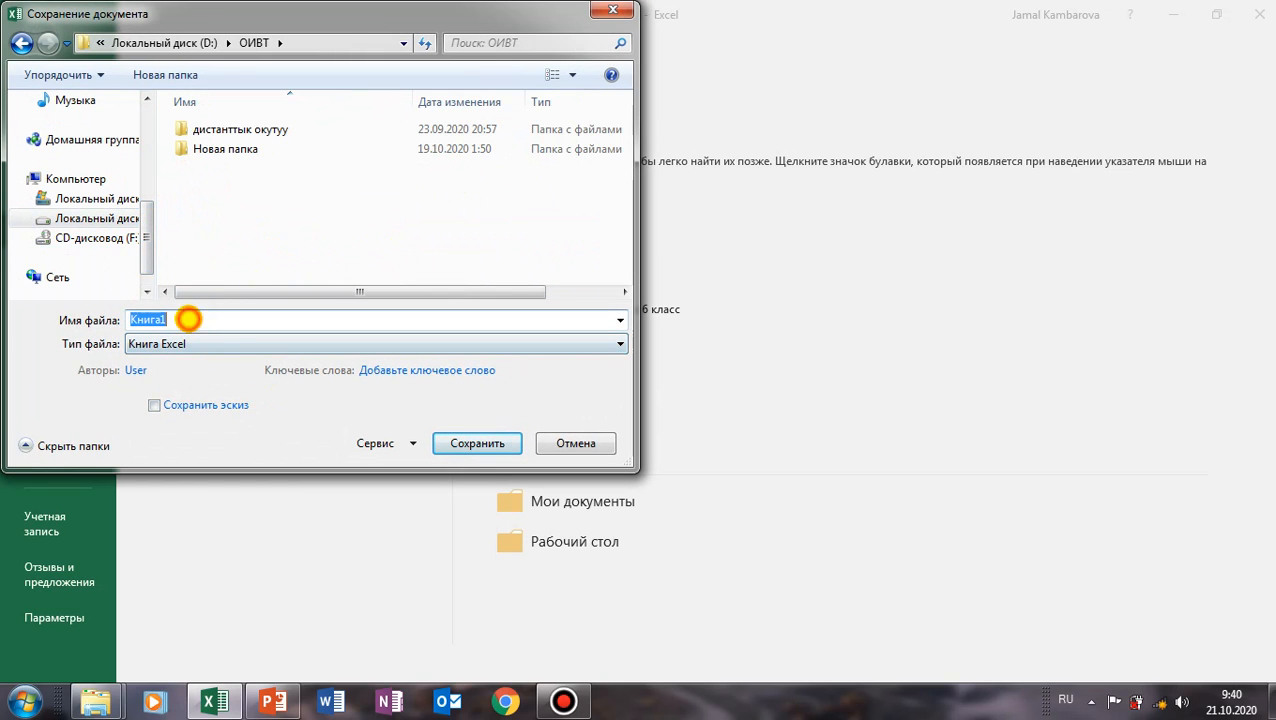
text(Маа)
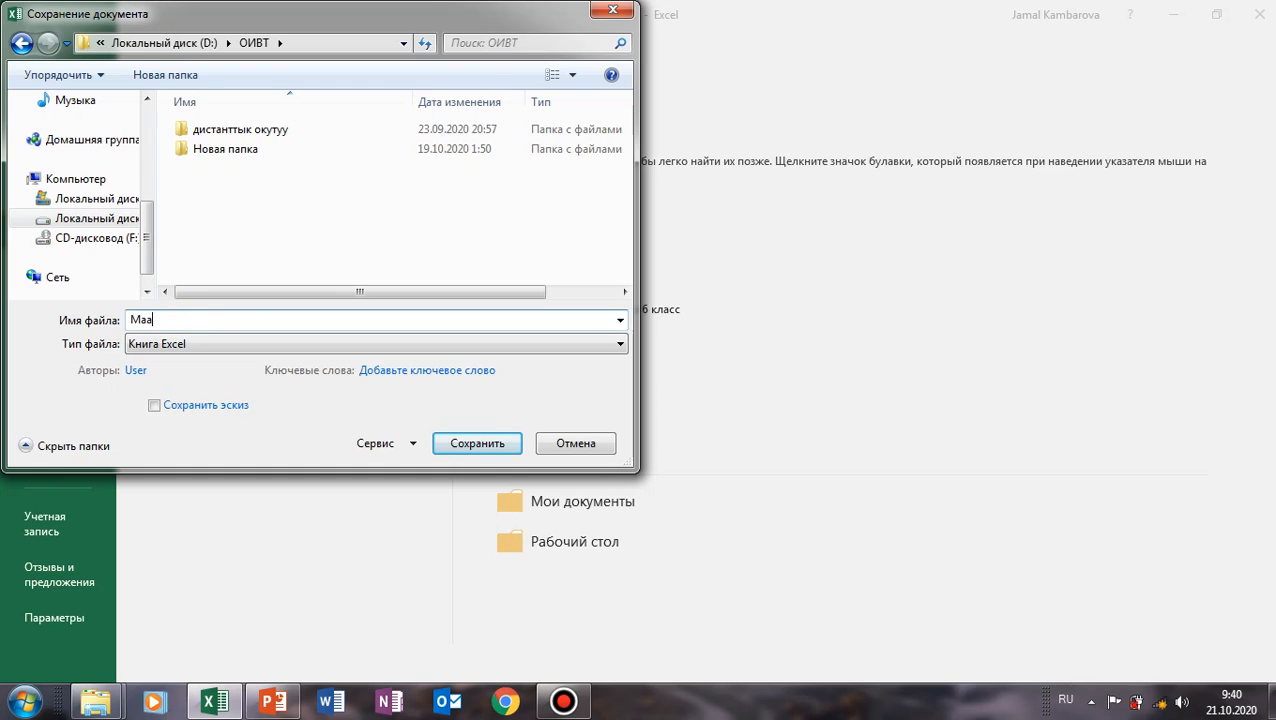
text(лыматтарды киргизуу)
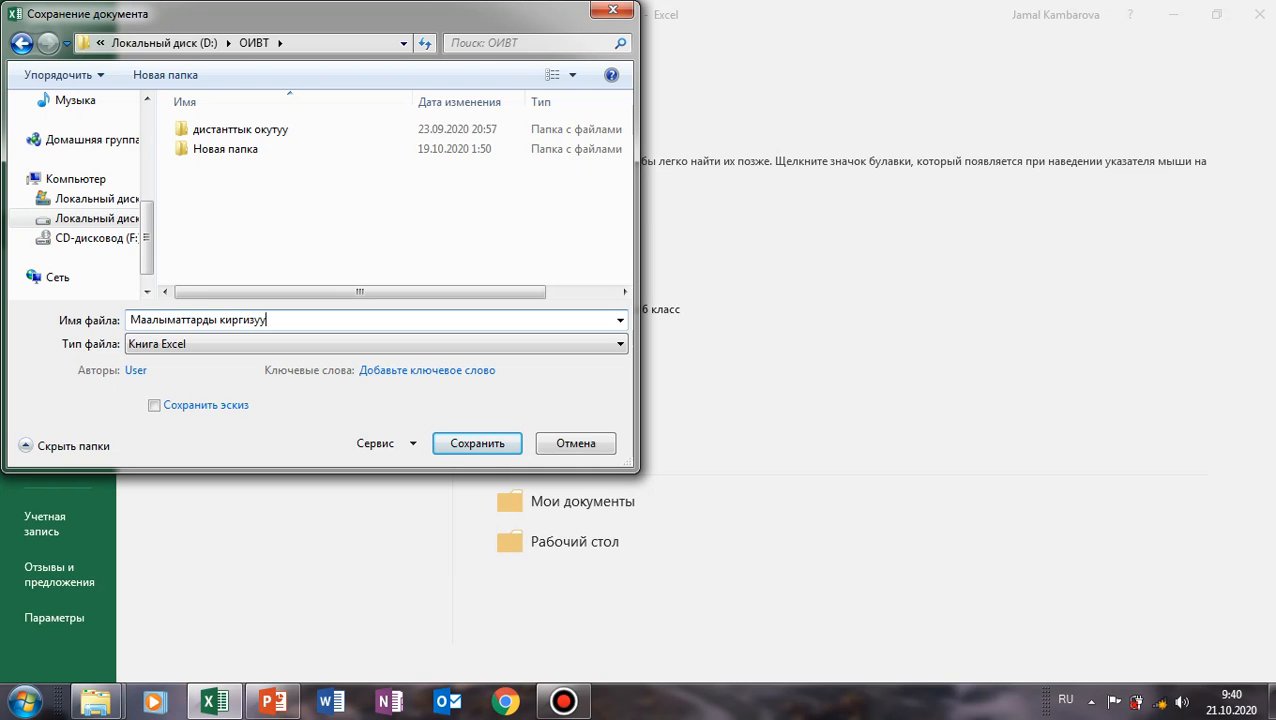
click(477, 443)
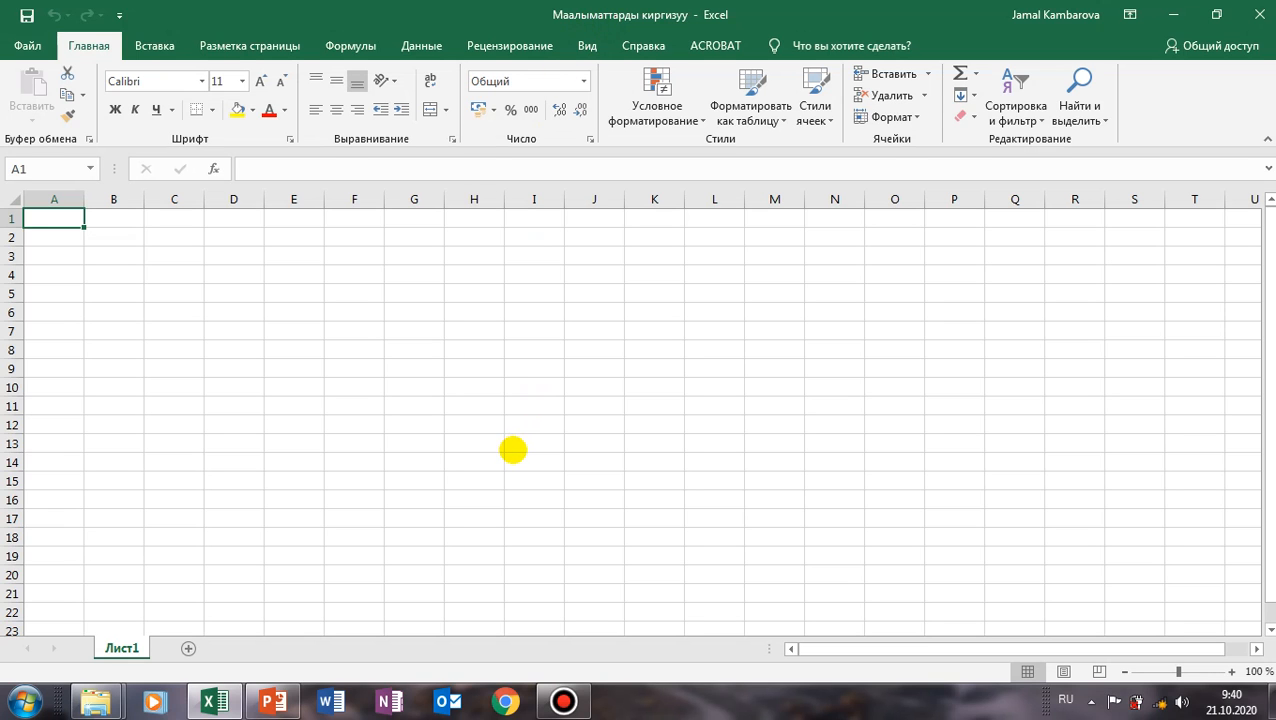
Switch to Windows Explorer and open the ОИВТ folder on drive D: to view the saved workbook.
click(1172, 14)
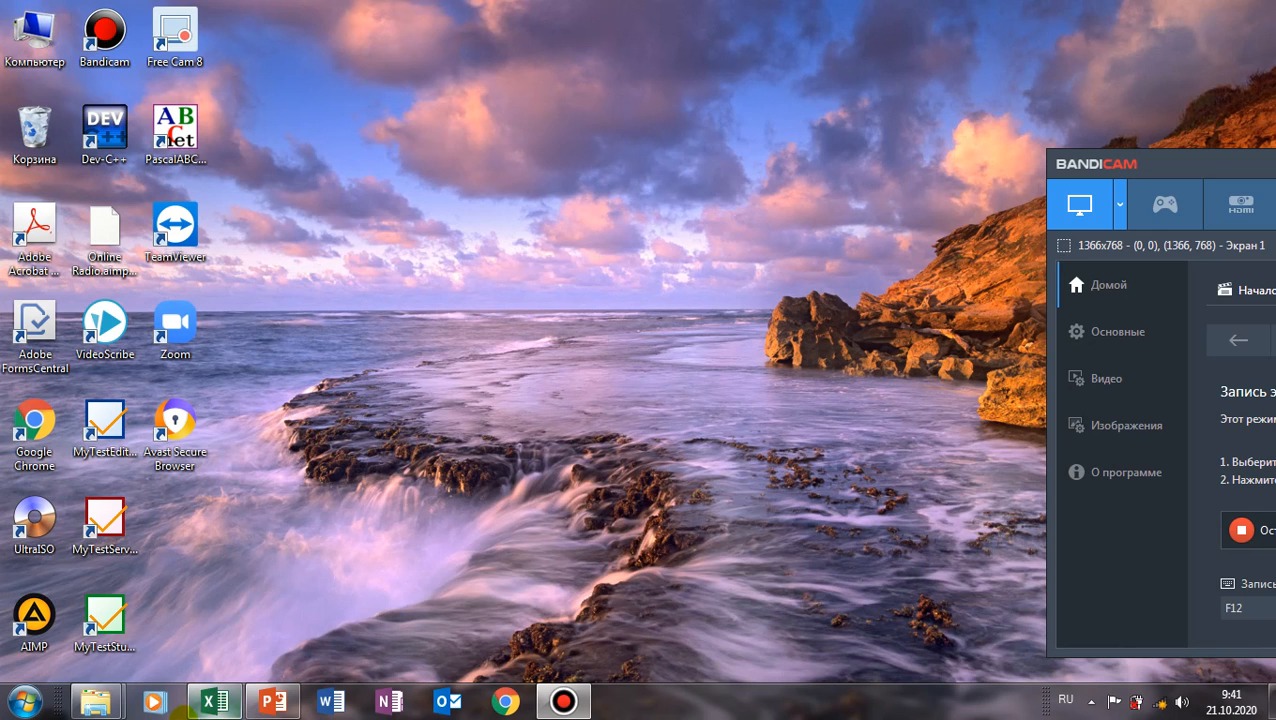
click(214, 701)
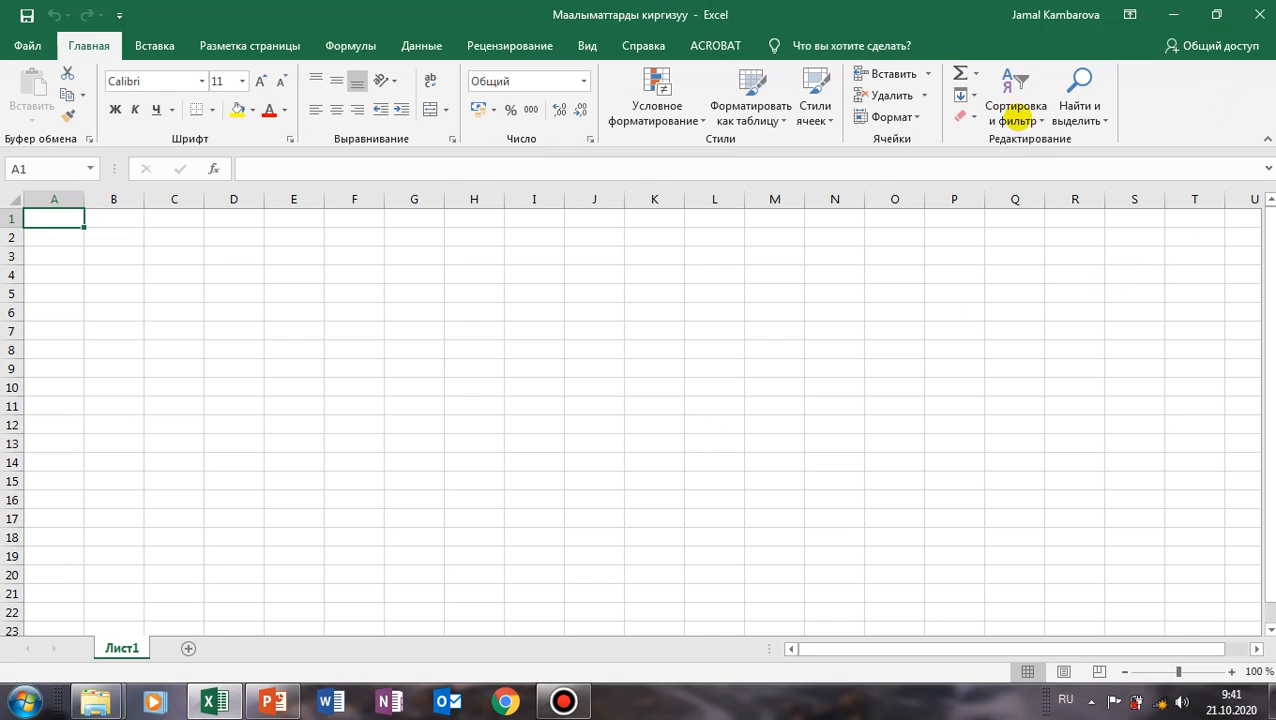
click(1170, 14)
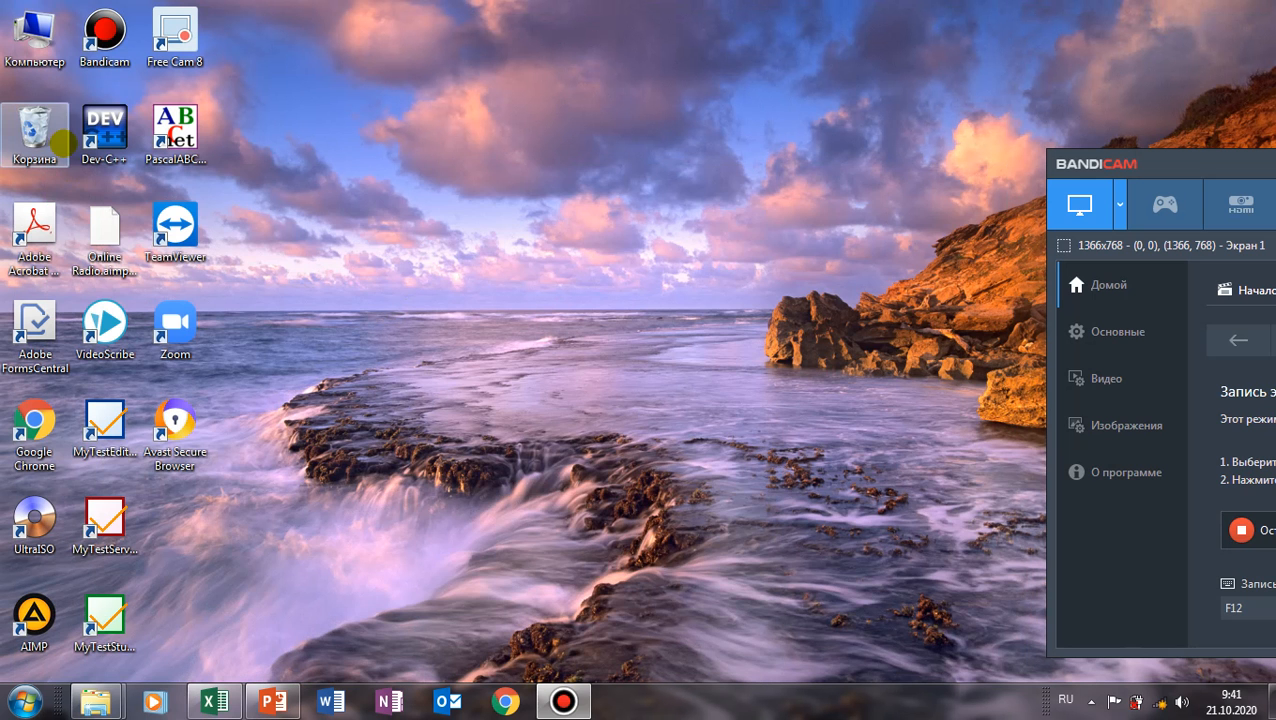
double_click(34, 35)
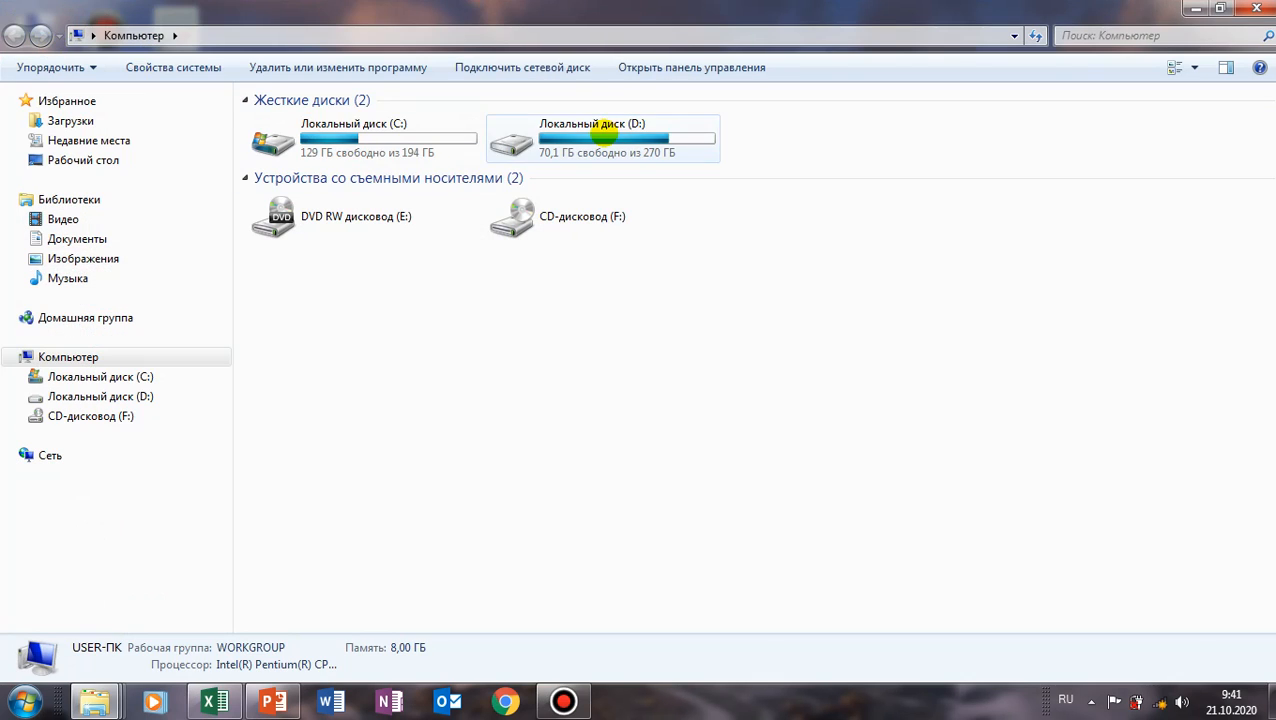
double_click(533, 130)
click(310, 220)
double_click(310, 220)
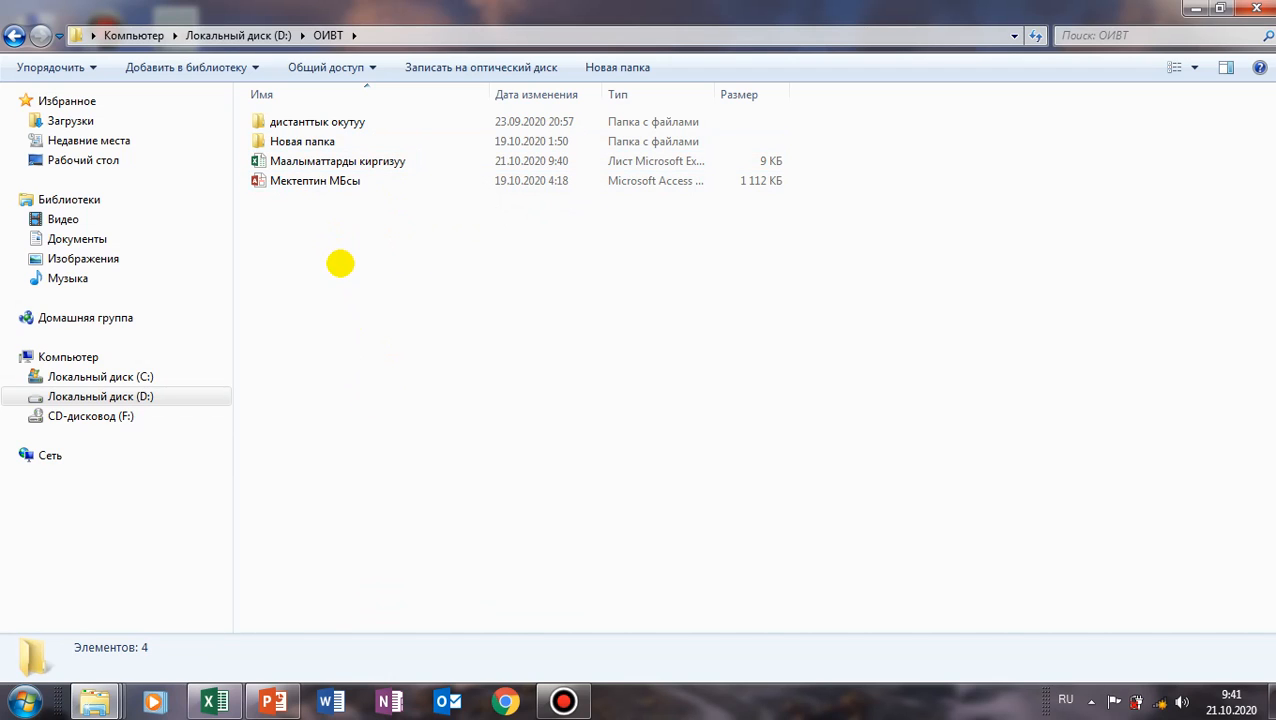
Create a new Microsoft Excel worksheet file in the ОИВТ folder, keeping its default name.
right_click(340, 263)
mouse_move(446, 490)
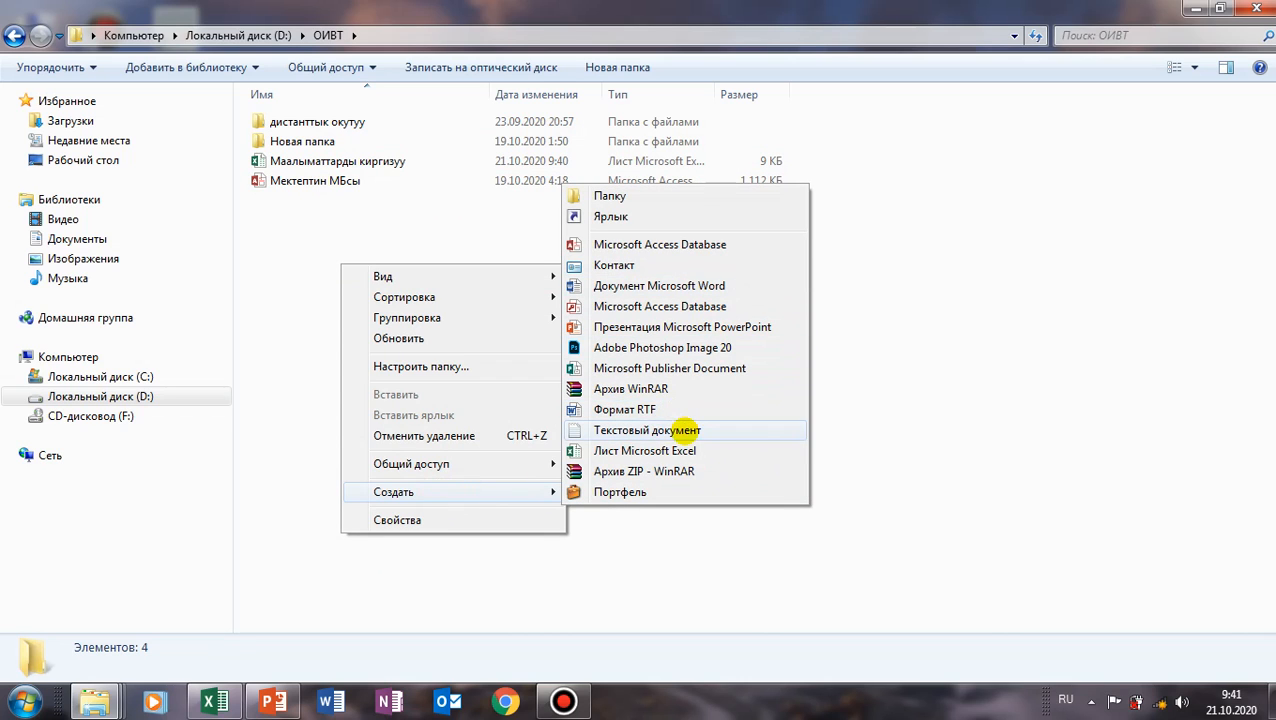
click(668, 450)
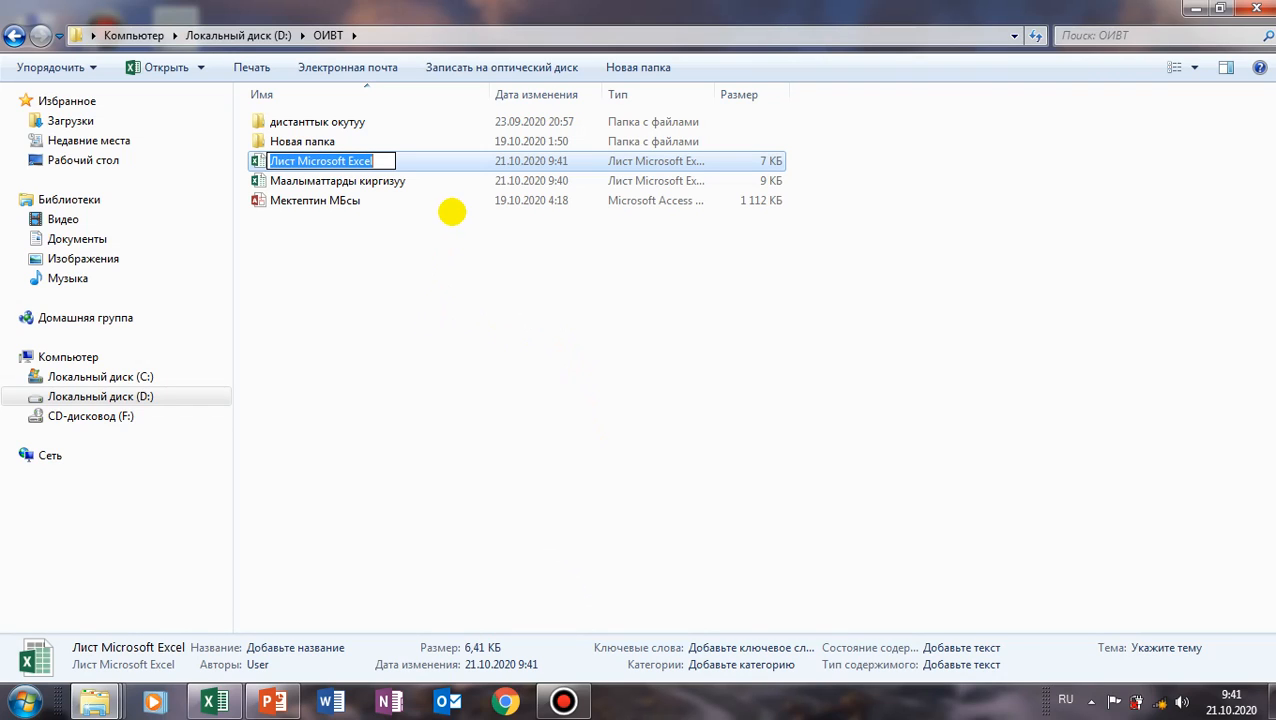
click(413, 305)
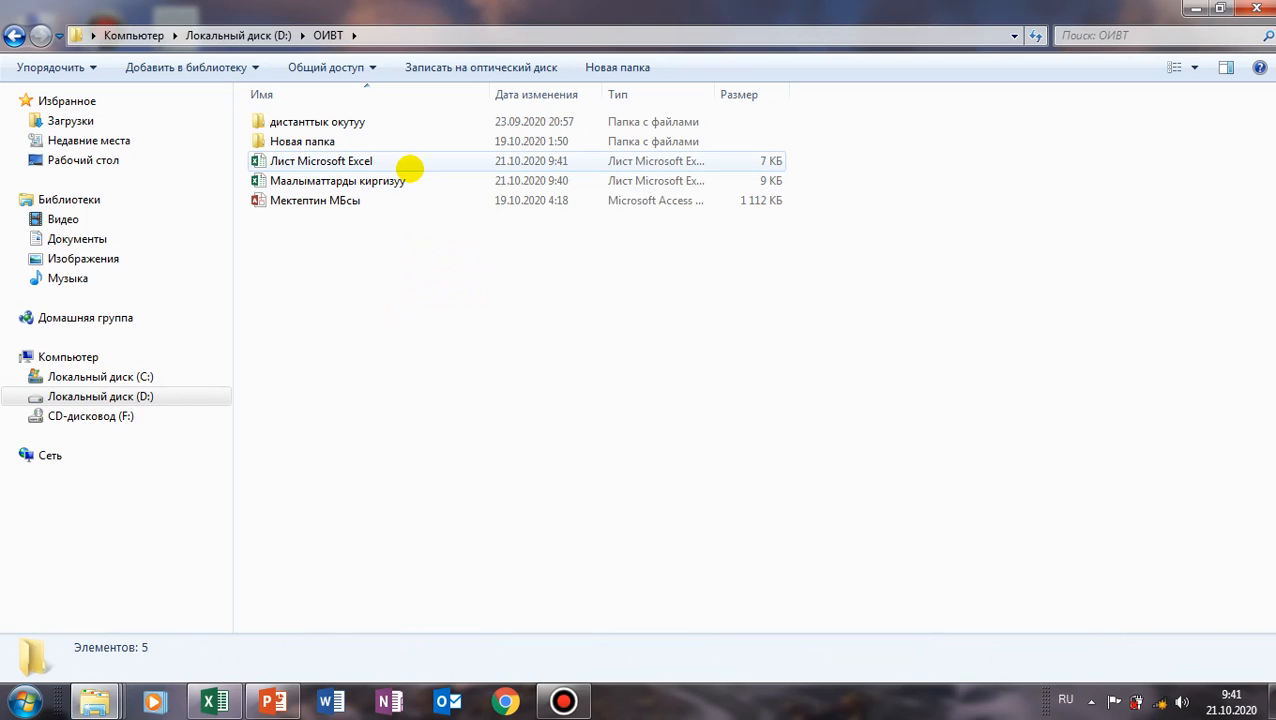
Delete the "Лист Microsoft Excel" file from the ОИВТ folder.
click(412, 165)
key(Delete)
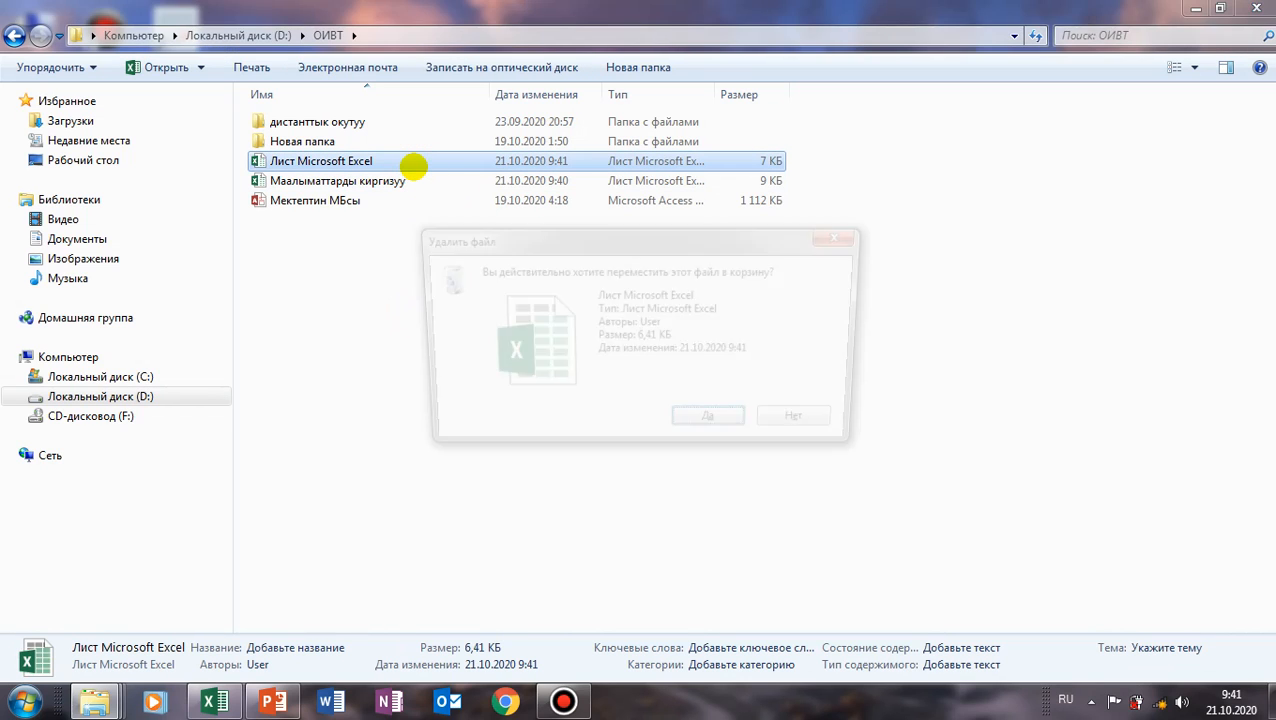
key(Return)
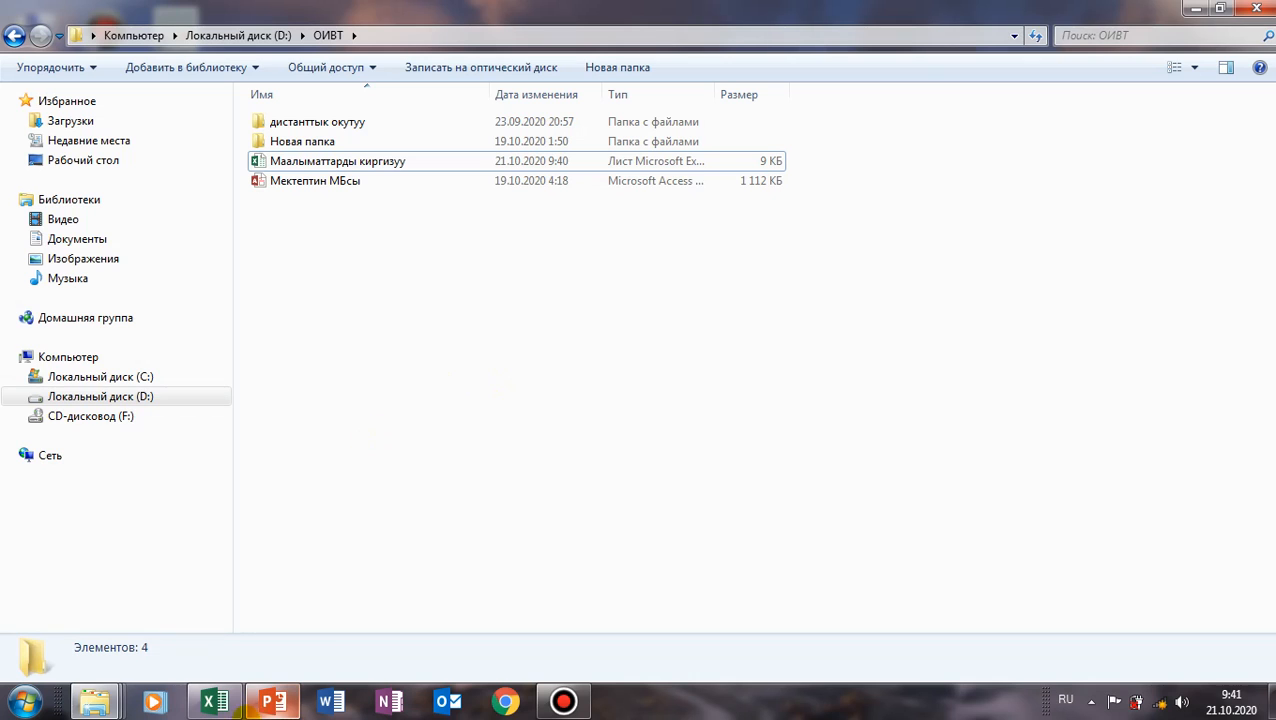
Switch back to the Excel workbook and examine the number formats available for cell A1.
click(214, 700)
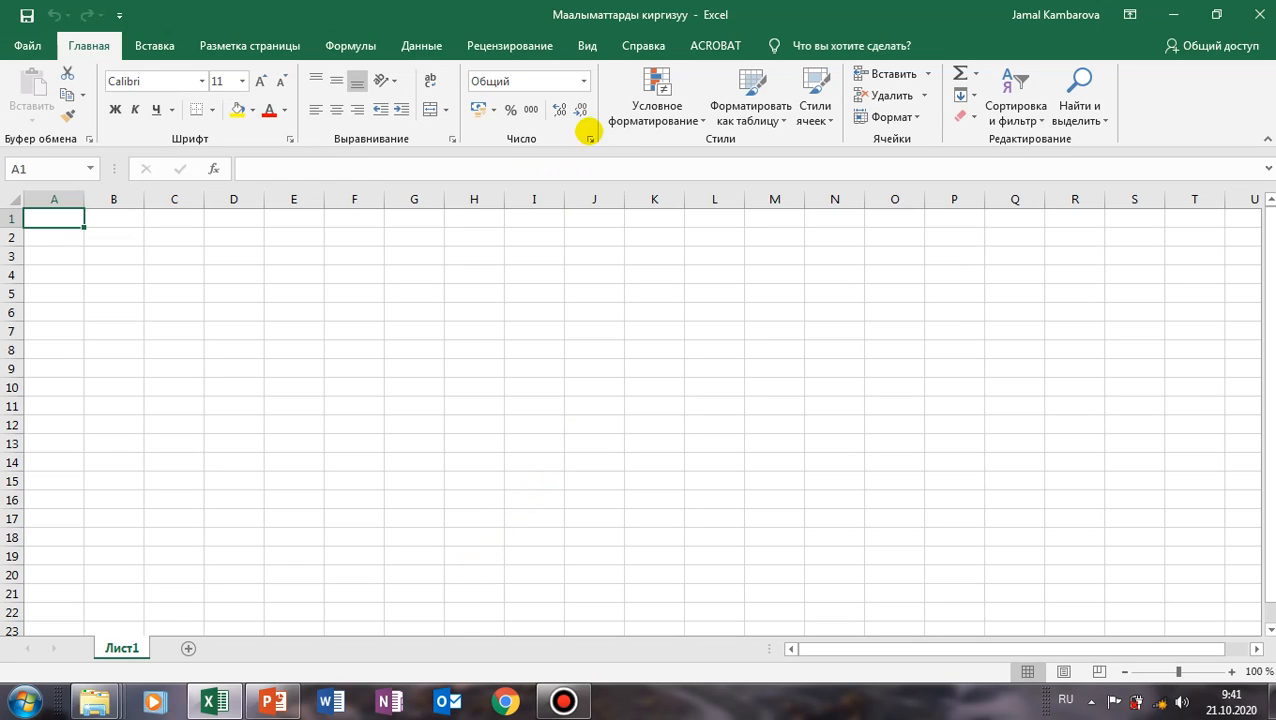
click(583, 85)
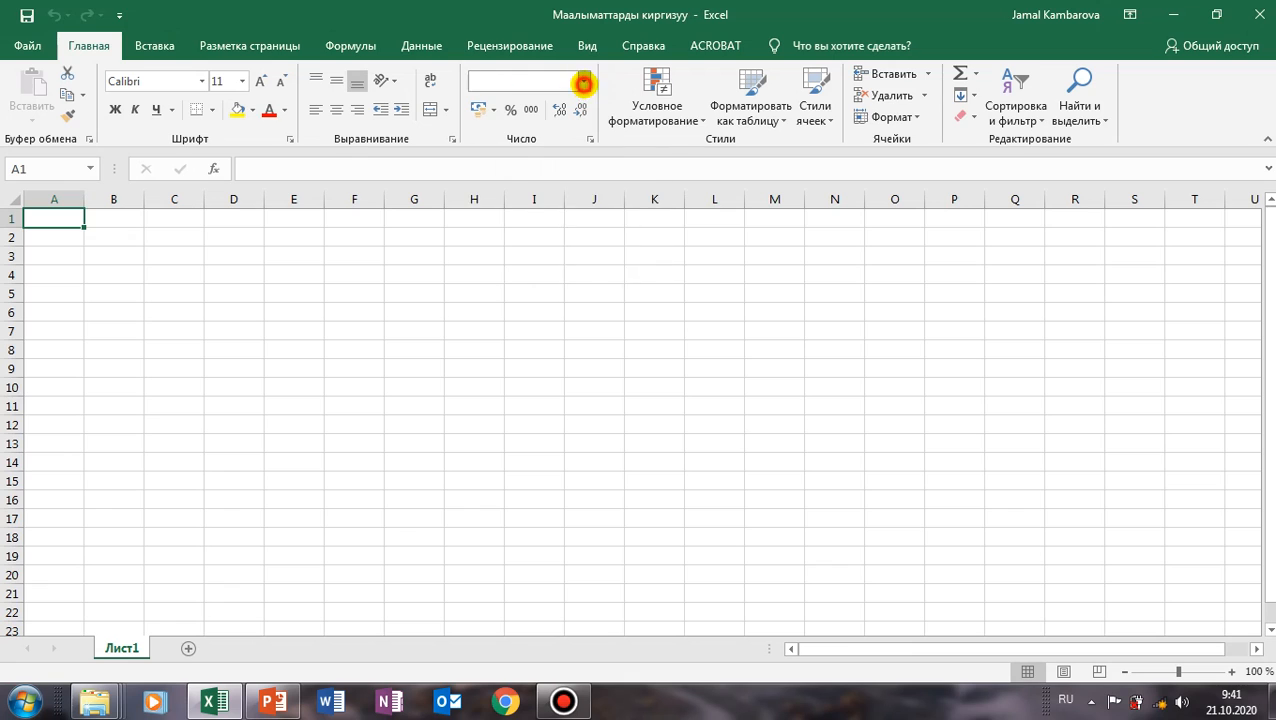
click(237, 329)
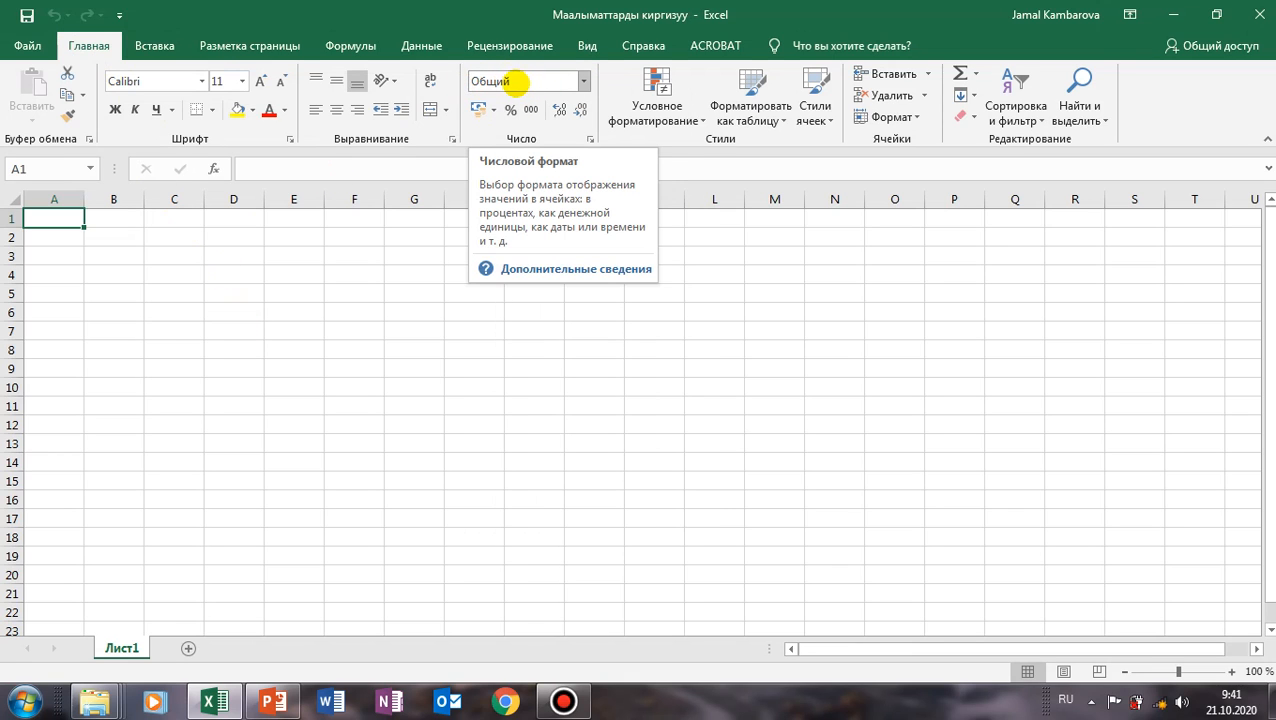
click(583, 83)
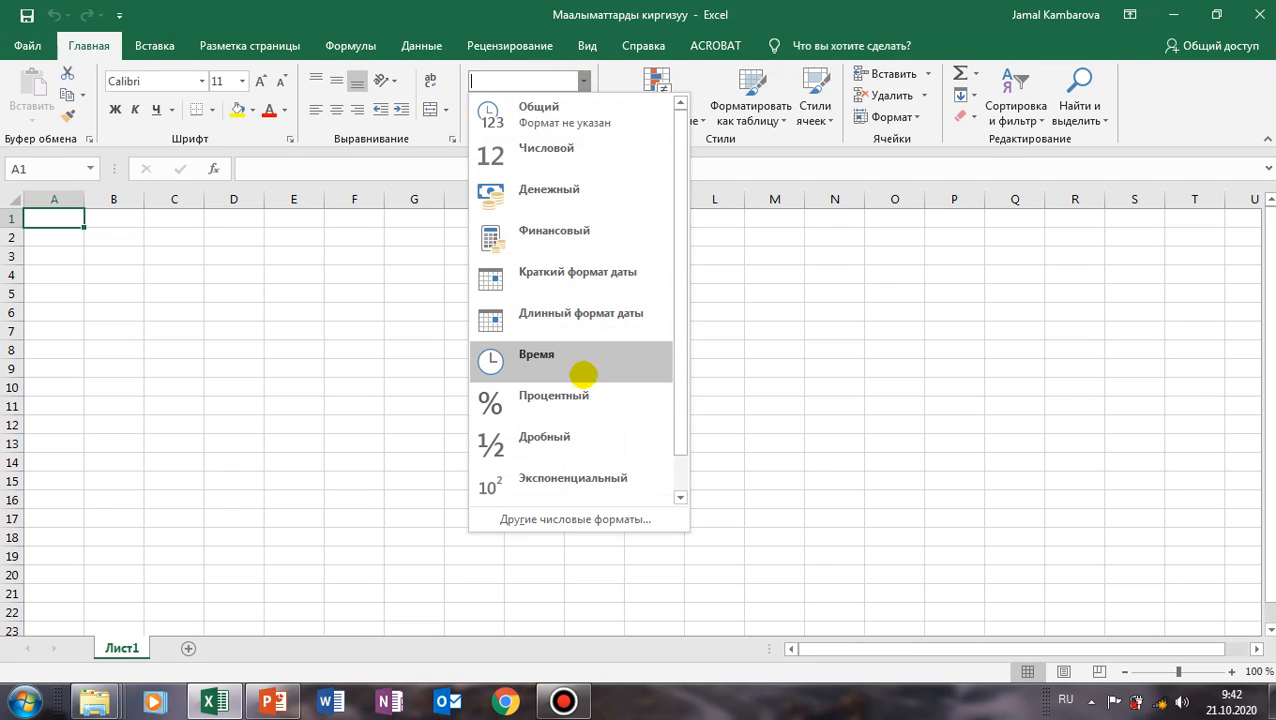
click(375, 292)
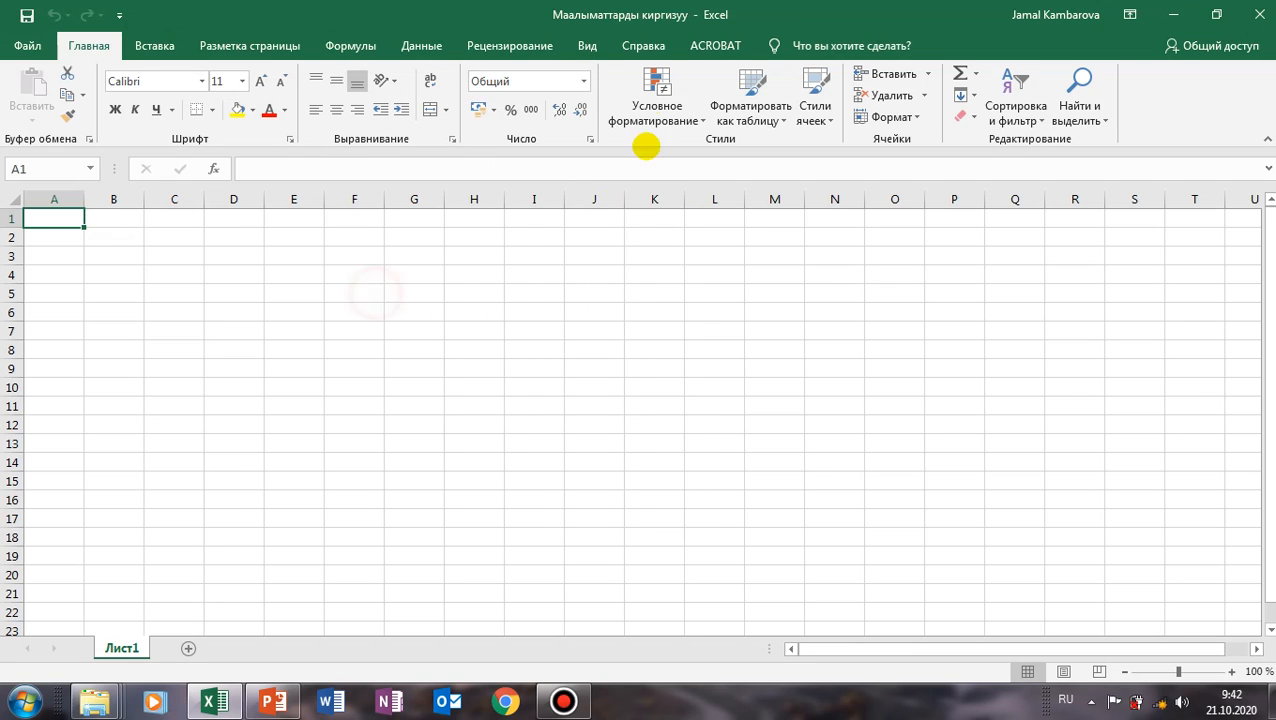
click(583, 83)
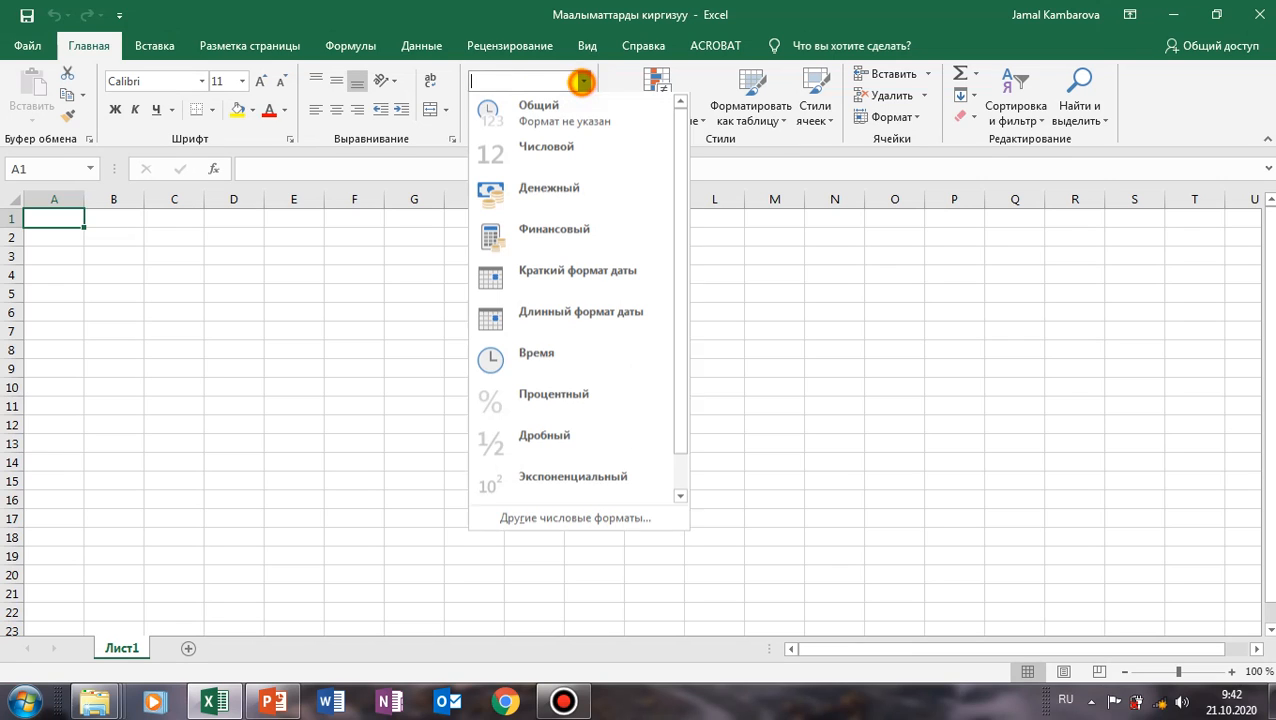
drag(675, 308, 688, 273)
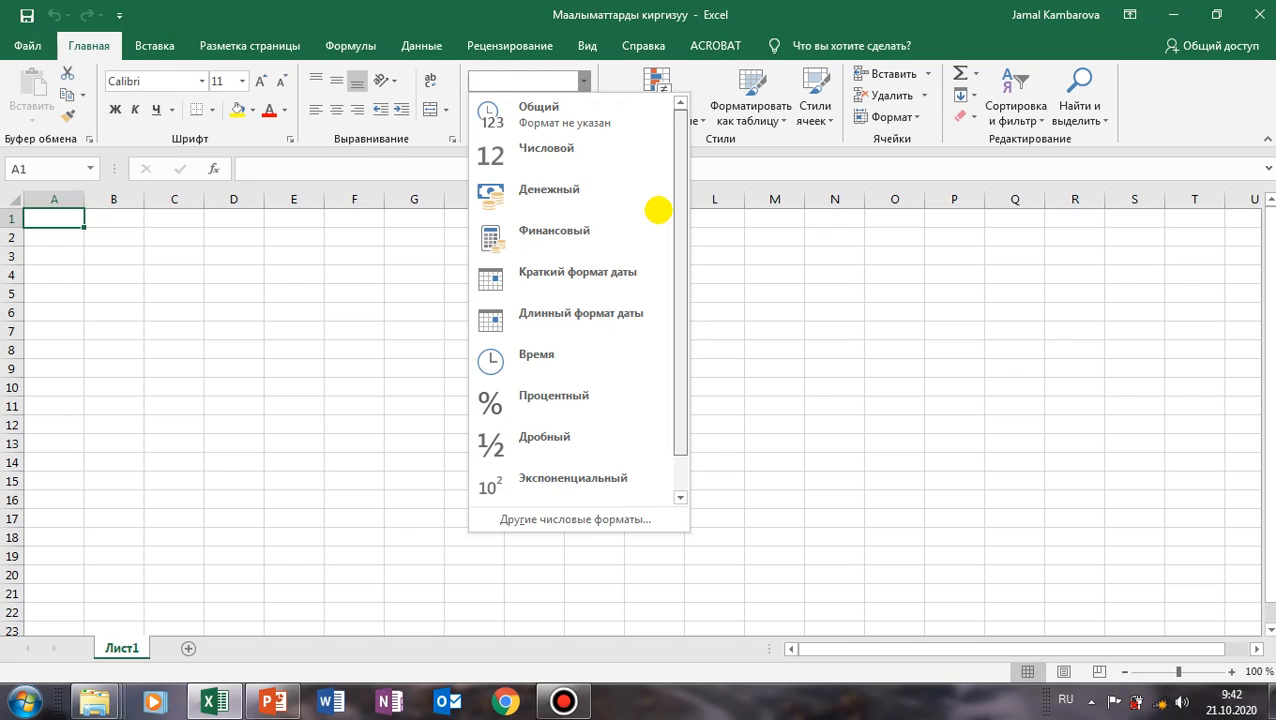
drag(678, 205, 683, 356)
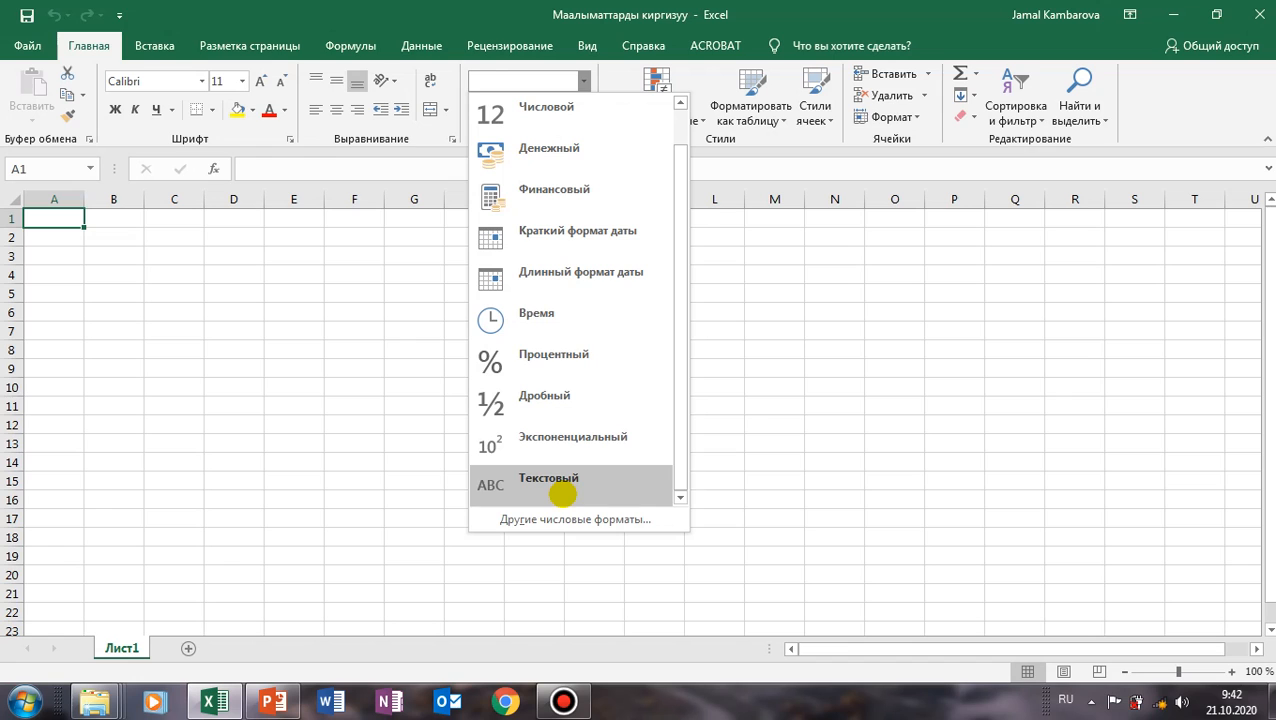
Review the additional number format categories for cell A1, keeping the General (Общий) format.
click(609, 521)
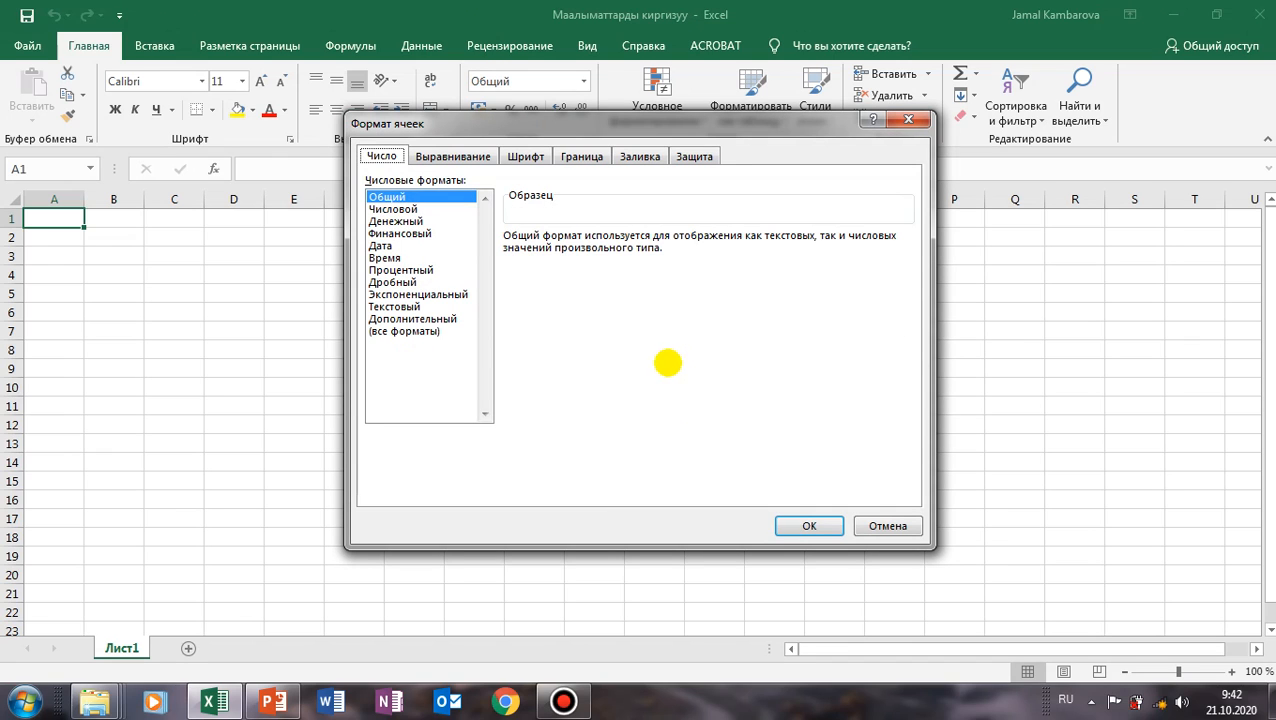
click(812, 525)
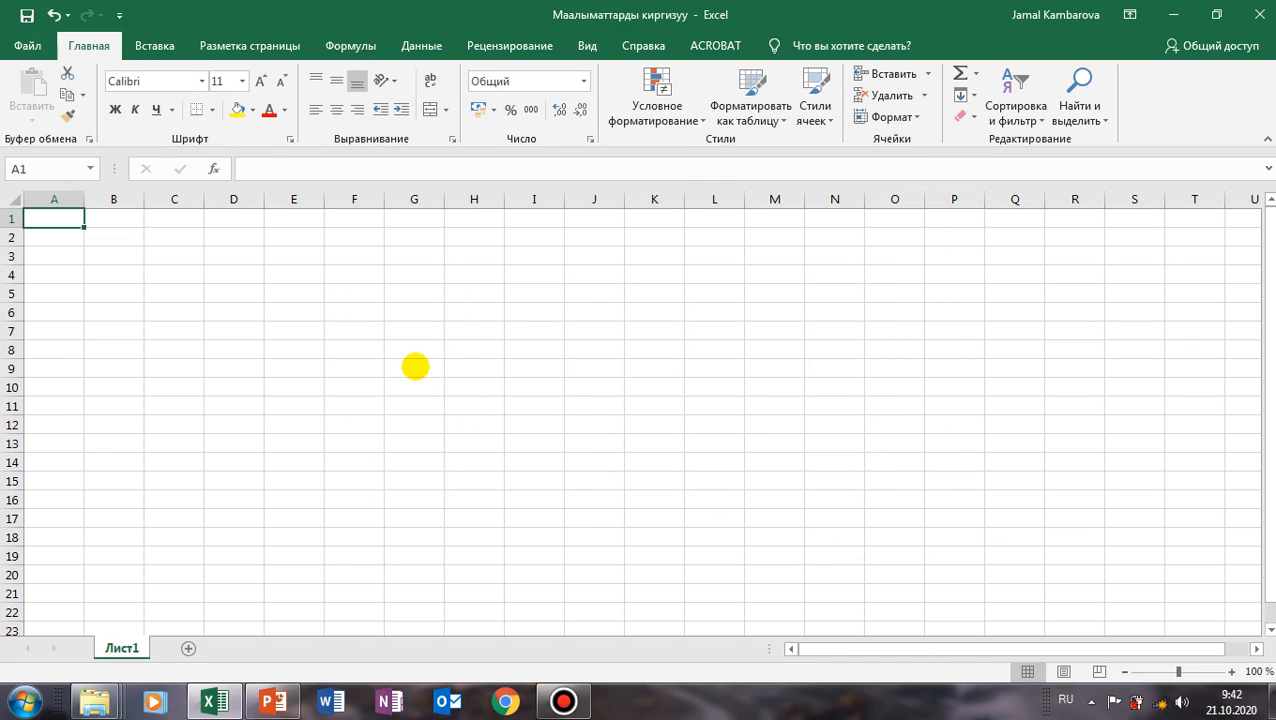
click(581, 82)
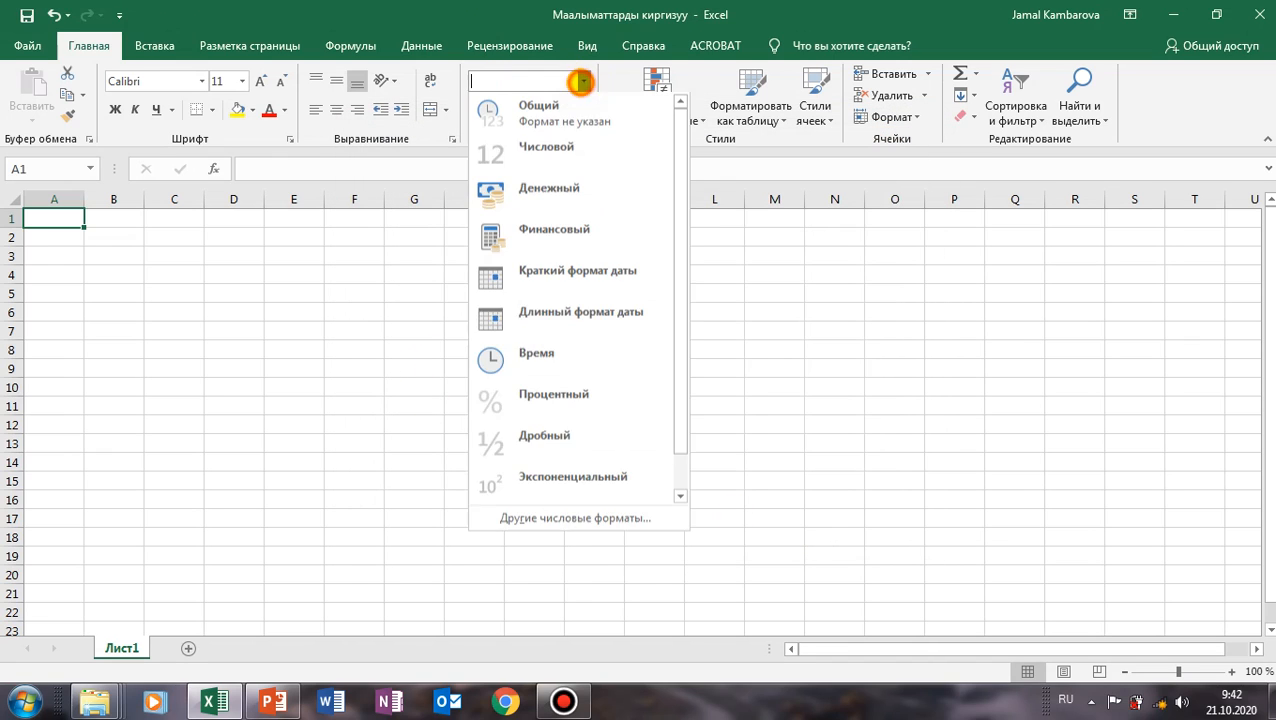
click(238, 318)
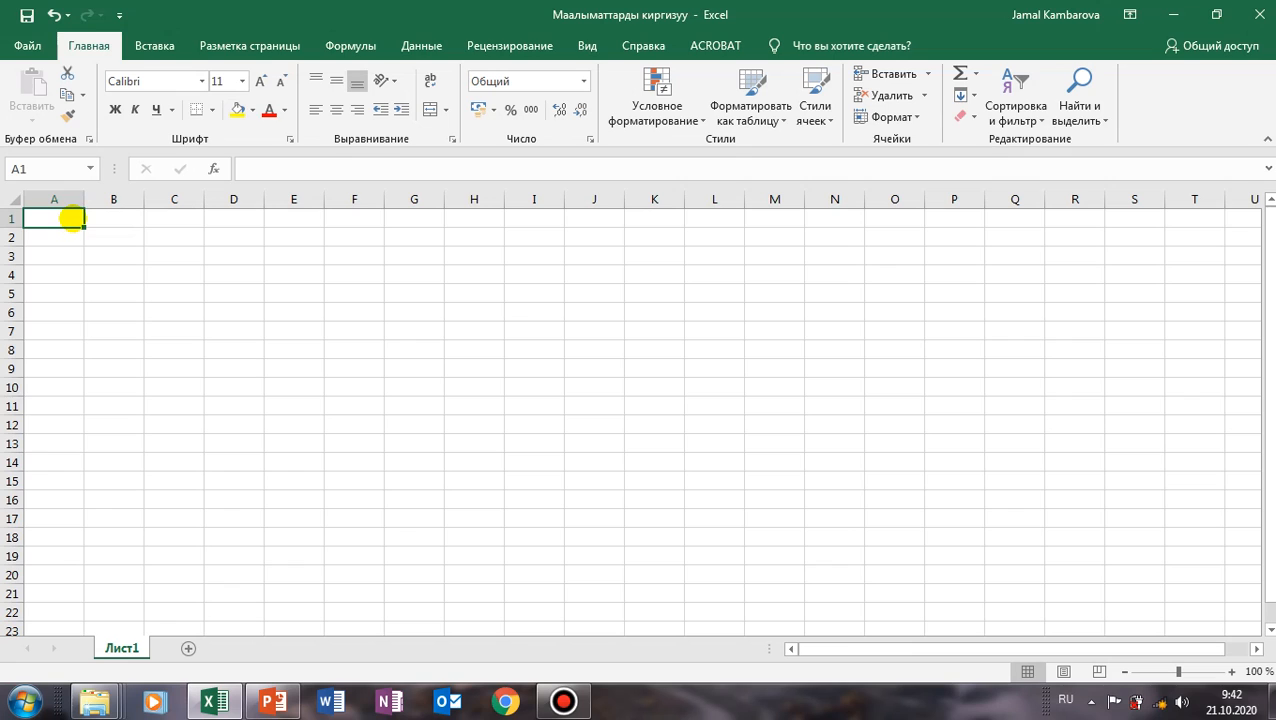
Enter 1 in cell A1 and 2 in cell A2, and select both cells.
text(1)
key(Return)
text(2)
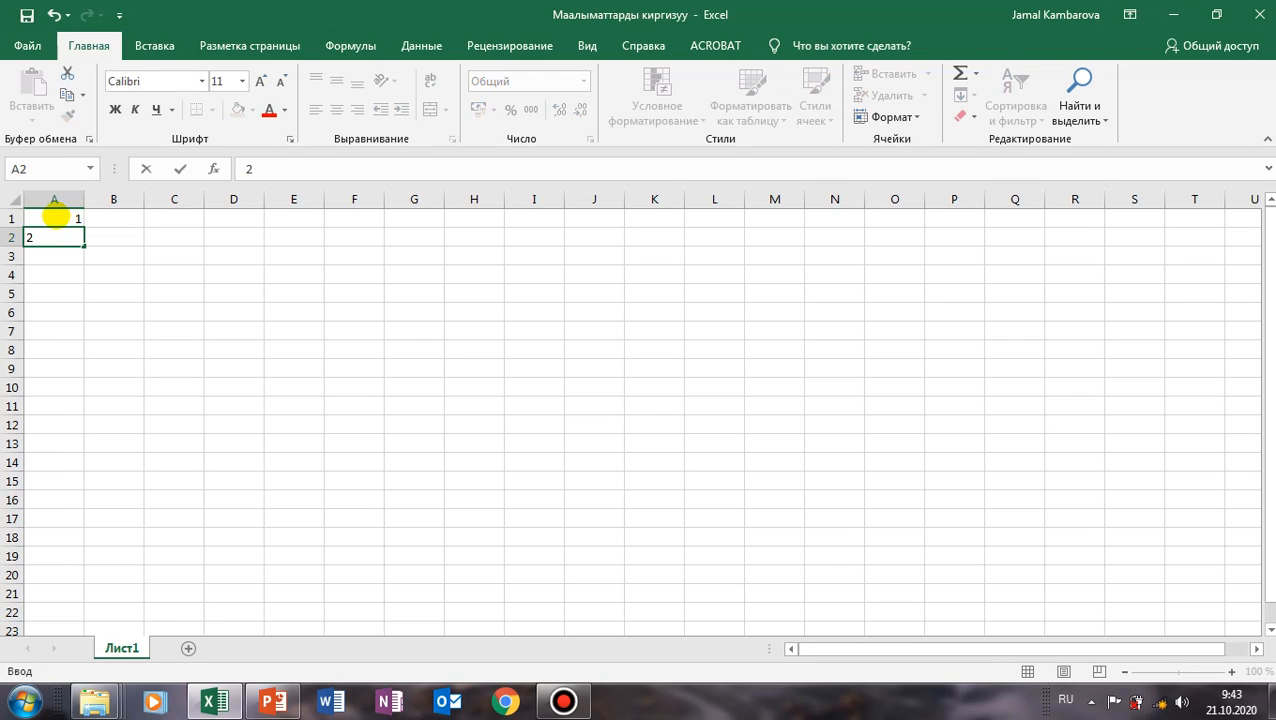
click(55, 214)
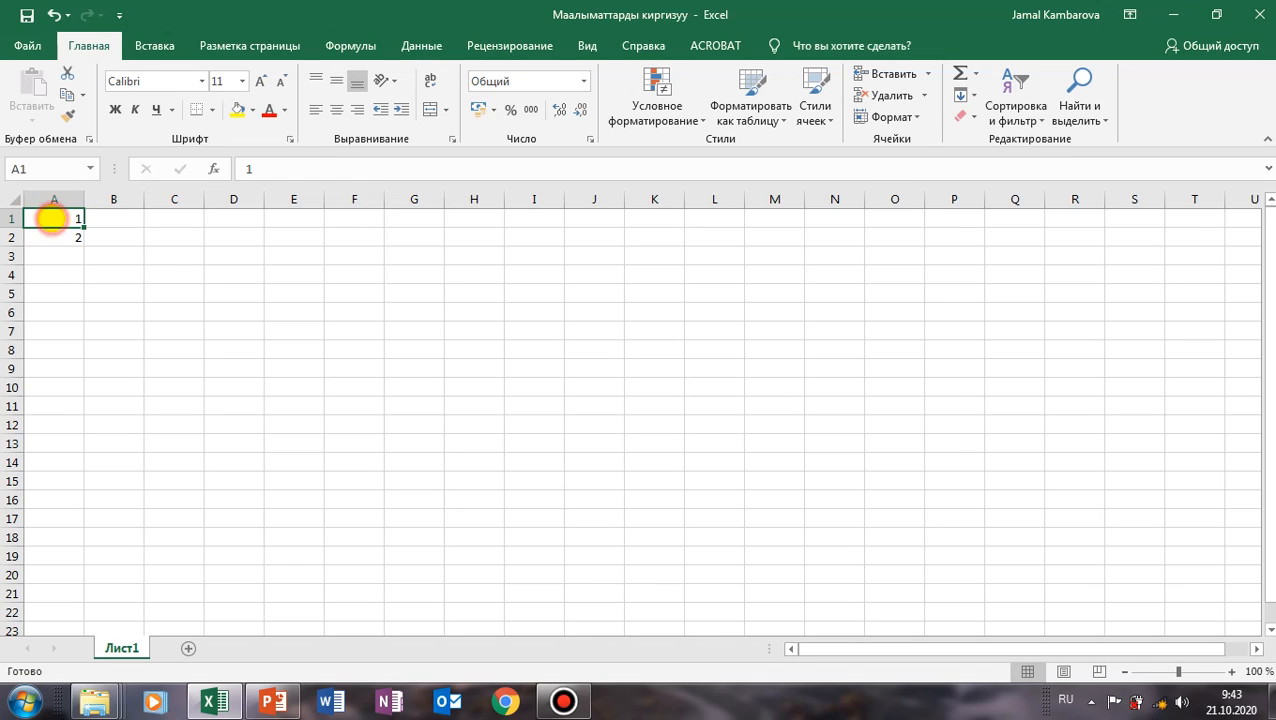
drag(51, 218, 53, 234)
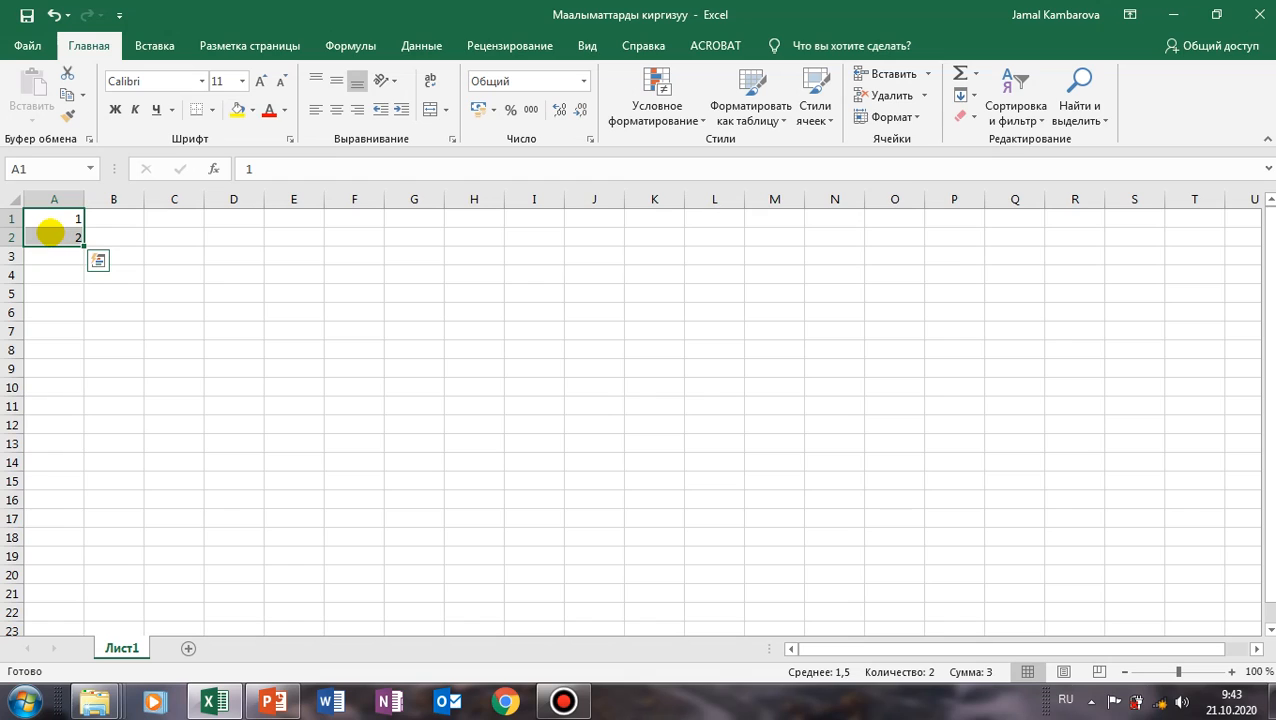
Fill the number series from cells A1:A2 down to A20.
click(54, 218)
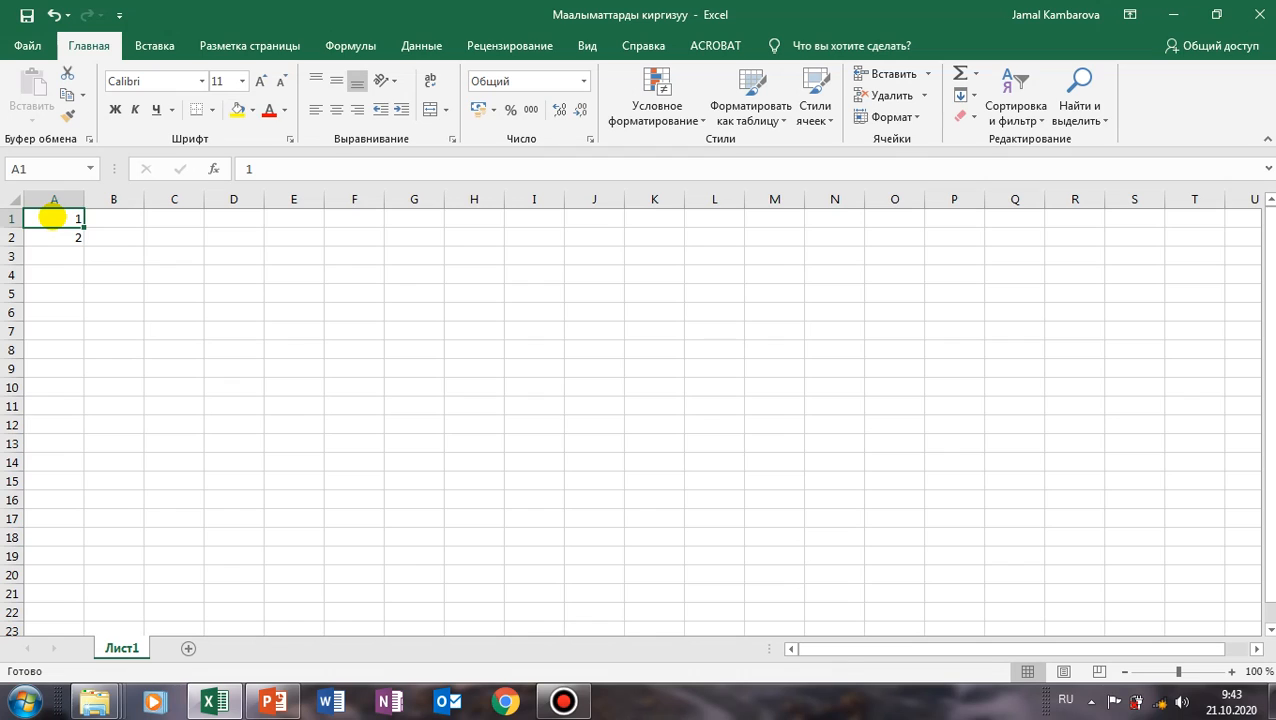
mouse_move(55, 228)
mouse_down()
mouse_move(74, 236)
mouse_move(94, 285)
mouse_move(57, 242)
mouse_up()
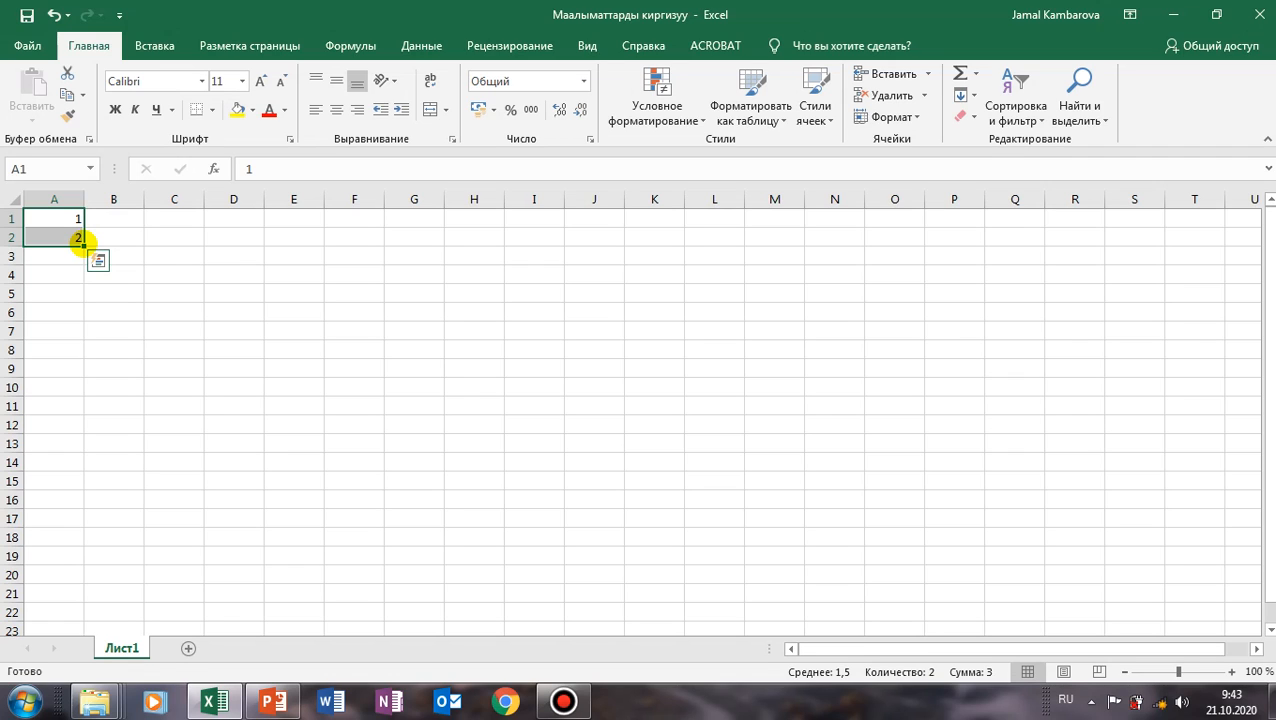
drag(80, 241, 69, 587)
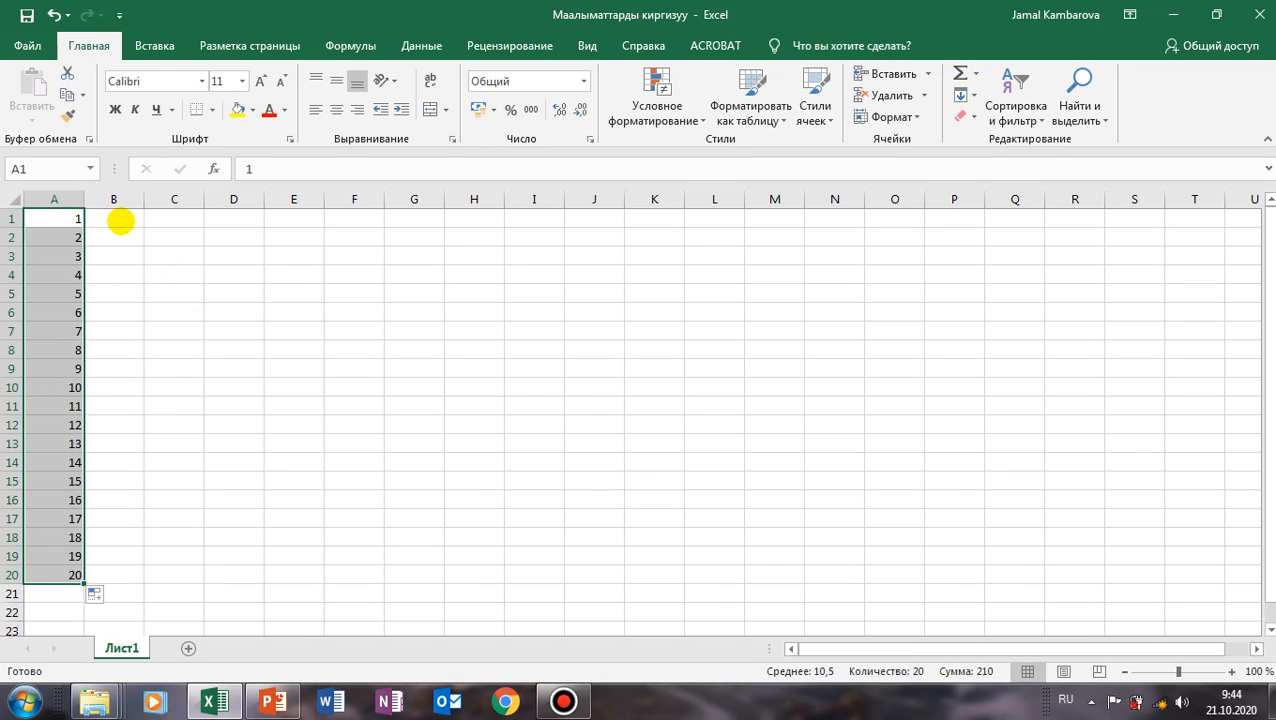
Enter 1 in cell B1 and 3 in cell B2, and fill the series down to B20.
click(120, 222)
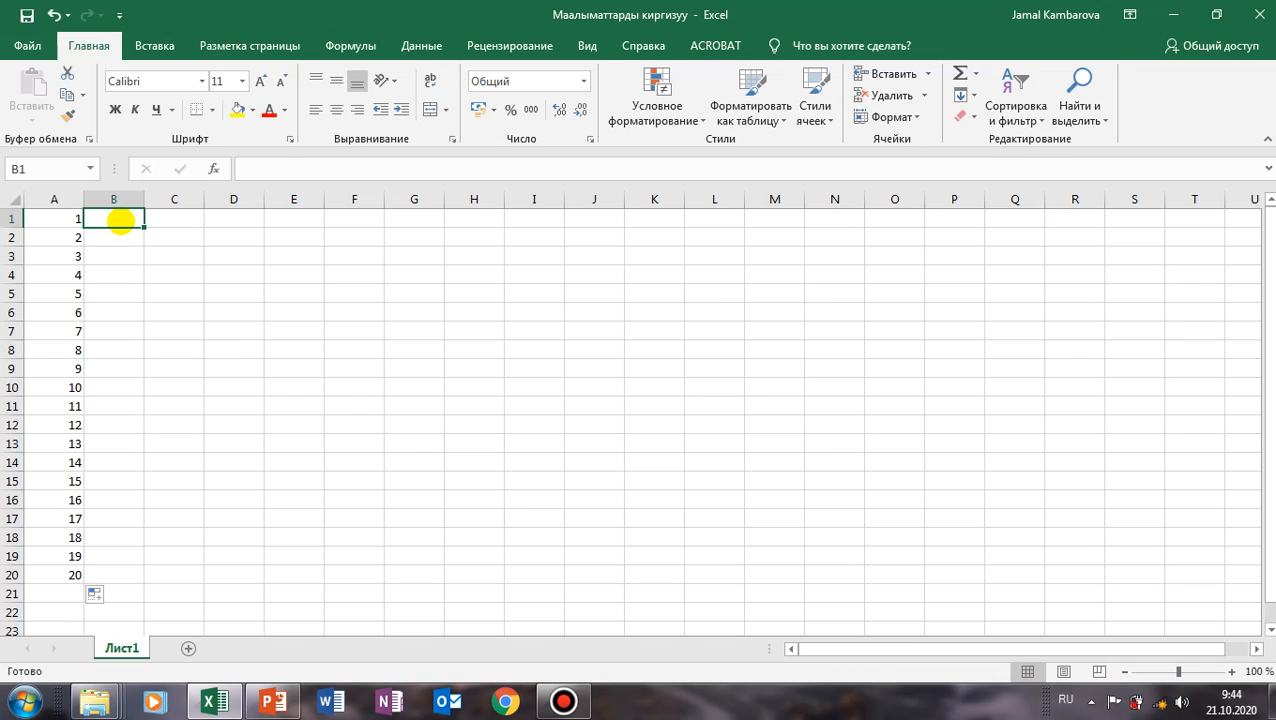
text(1)
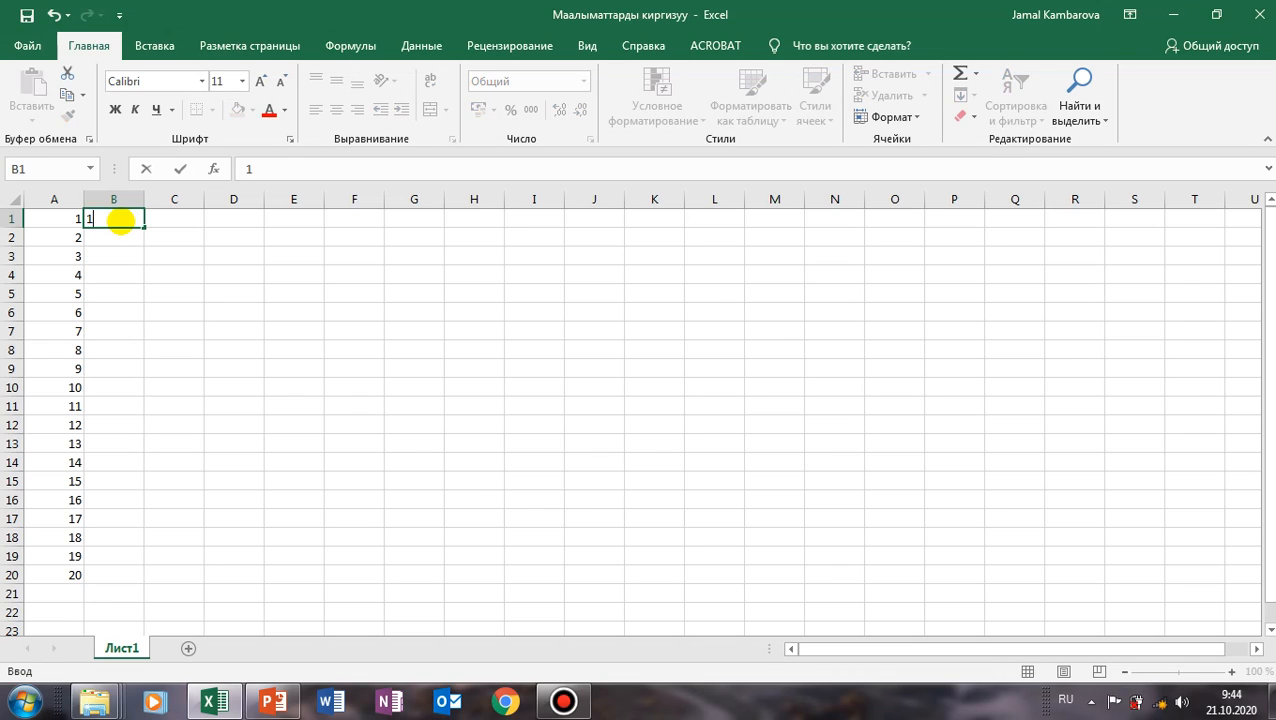
key(Return)
text(3)
click(113, 218)
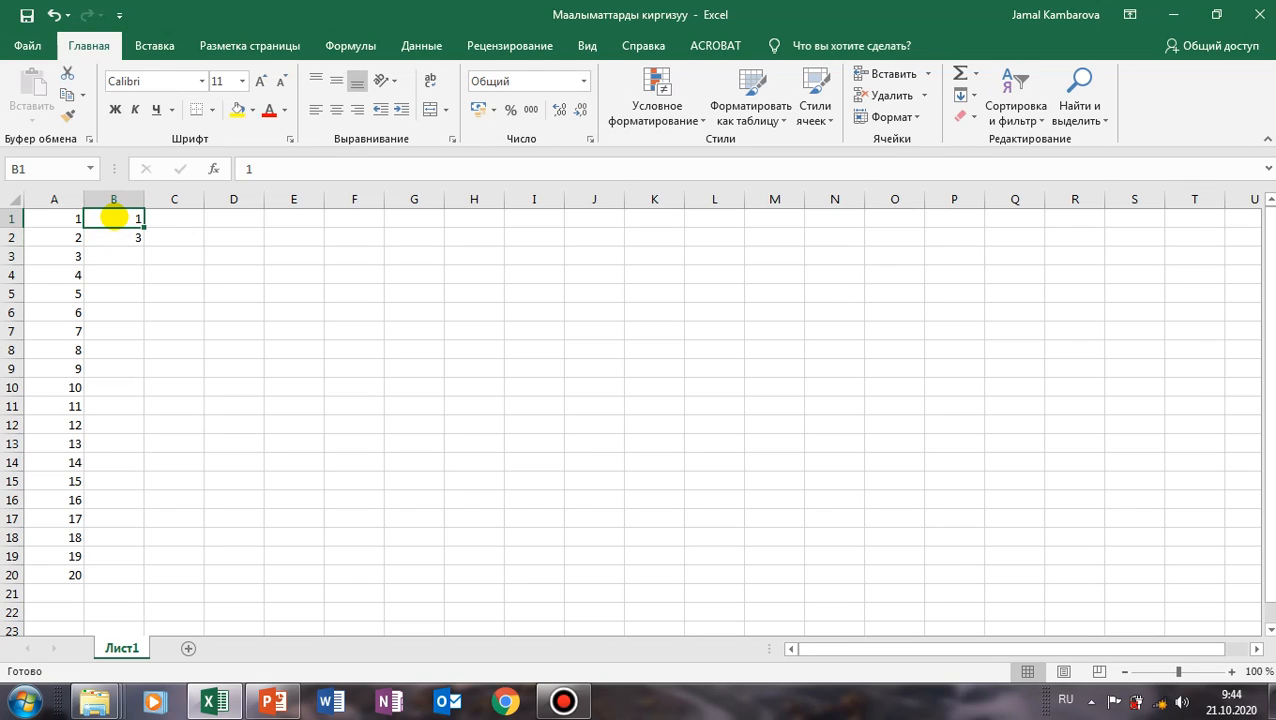
drag(113, 218, 112, 233)
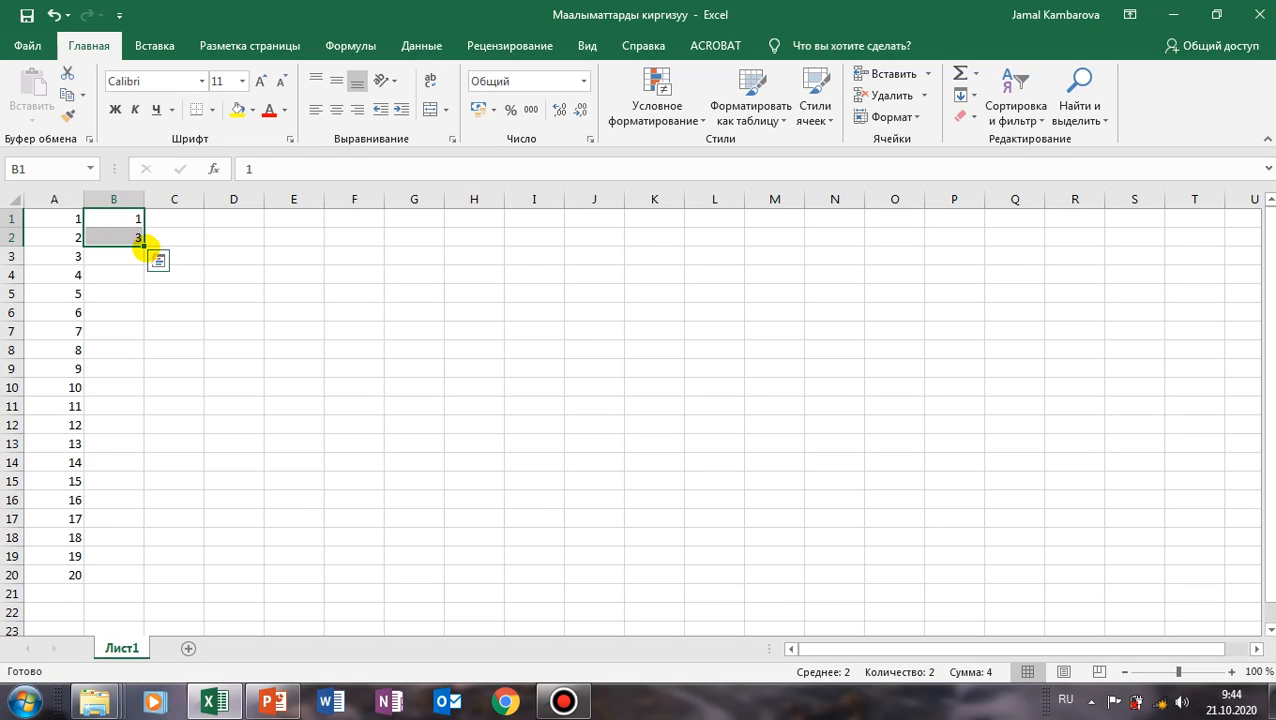
drag(141, 242, 124, 580)
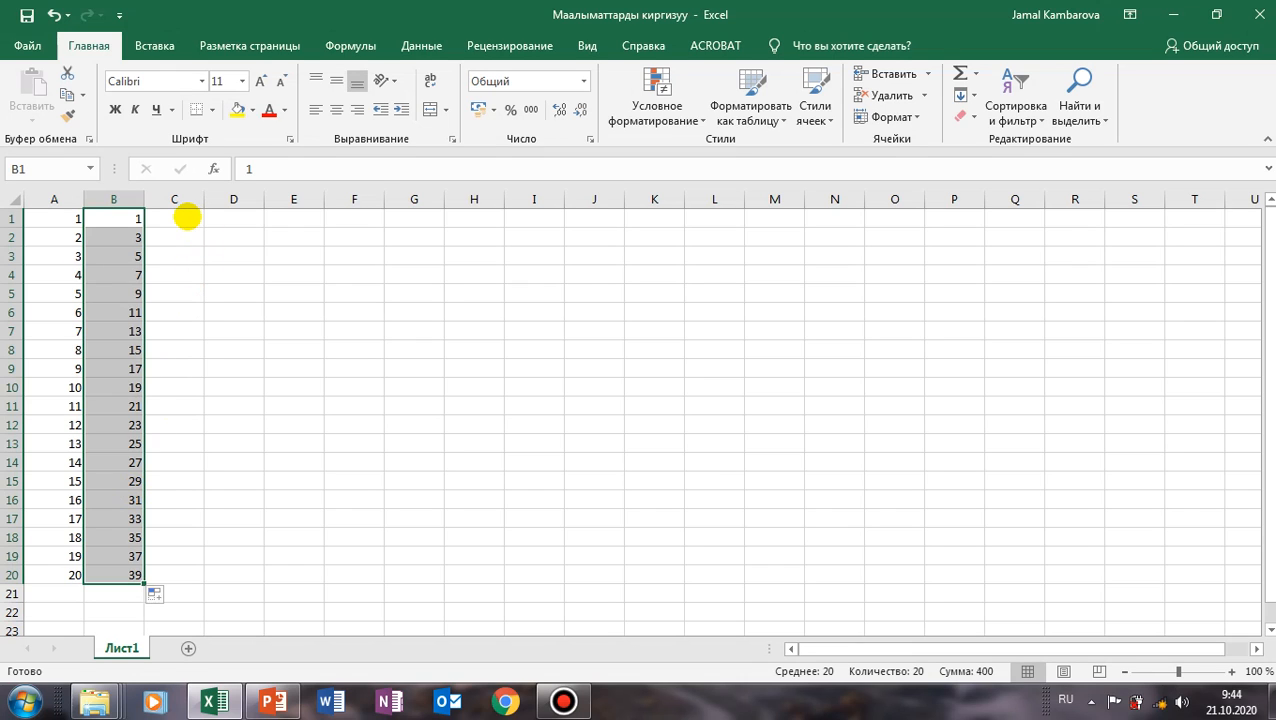
Enter 2 in cell C1 and 4 in cell C2, and fill the series down to C20.
click(187, 216)
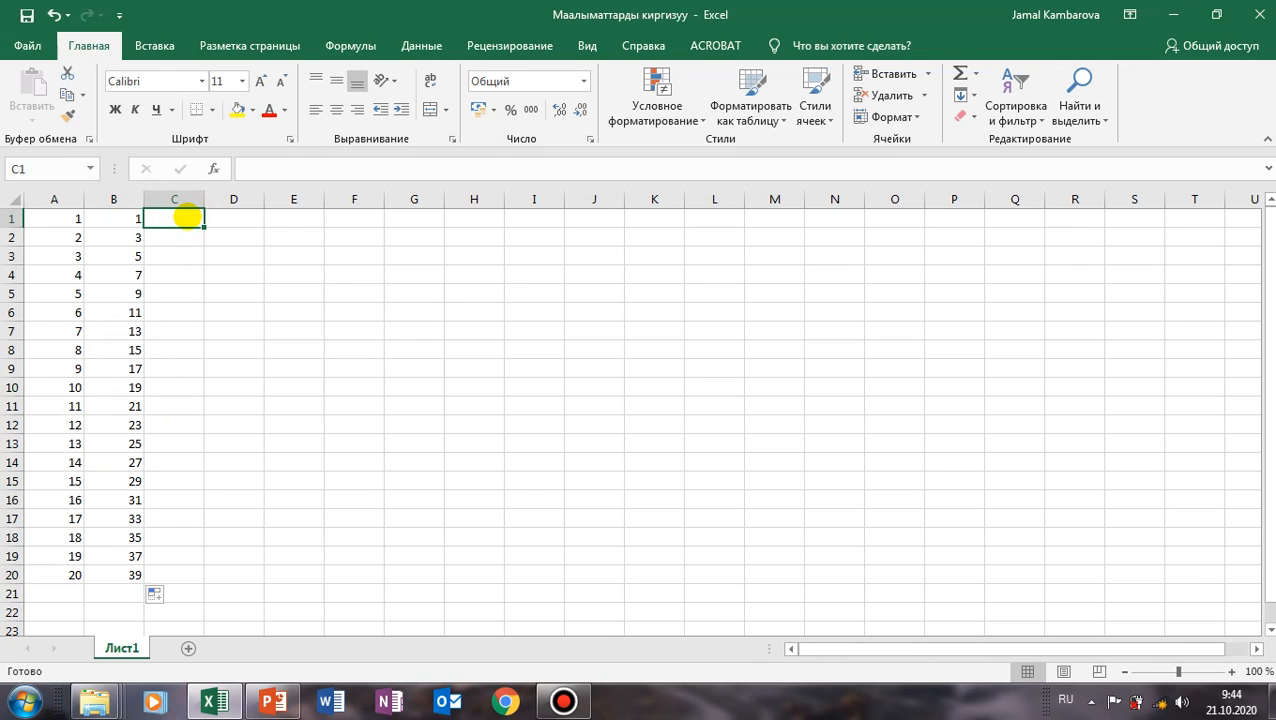
text(2)
key(Return)
text(4)
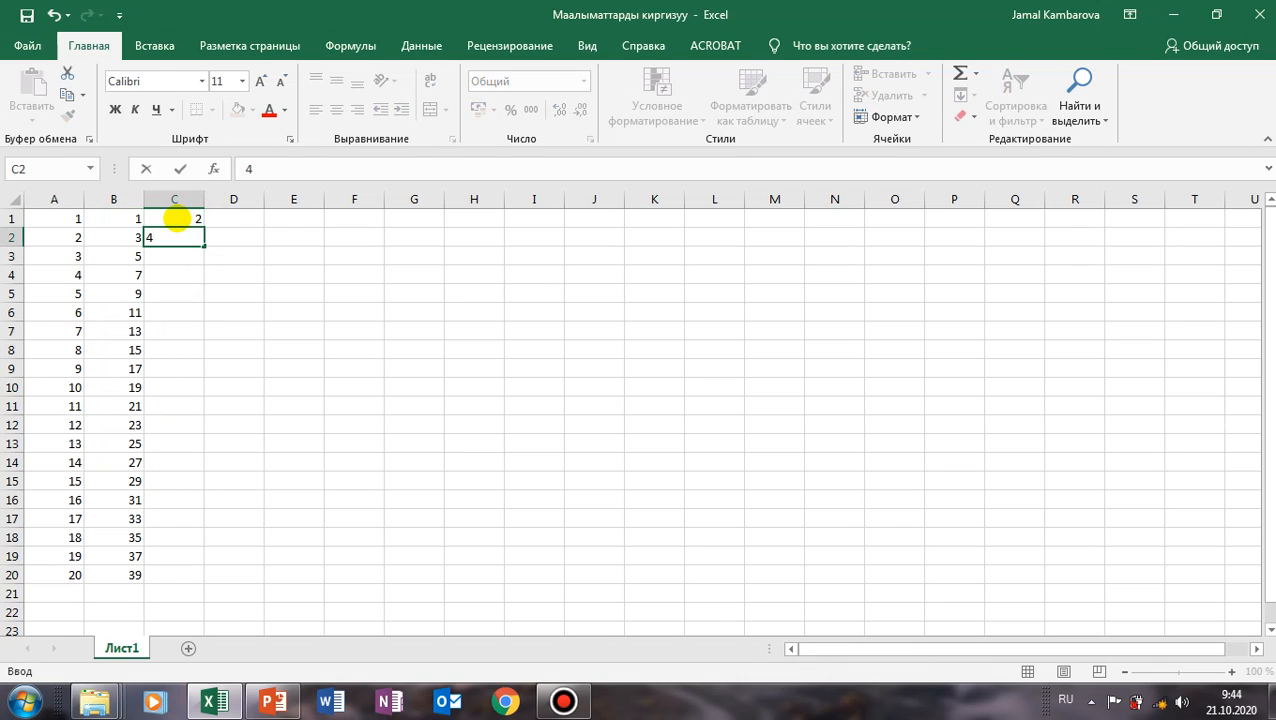
click(176, 218)
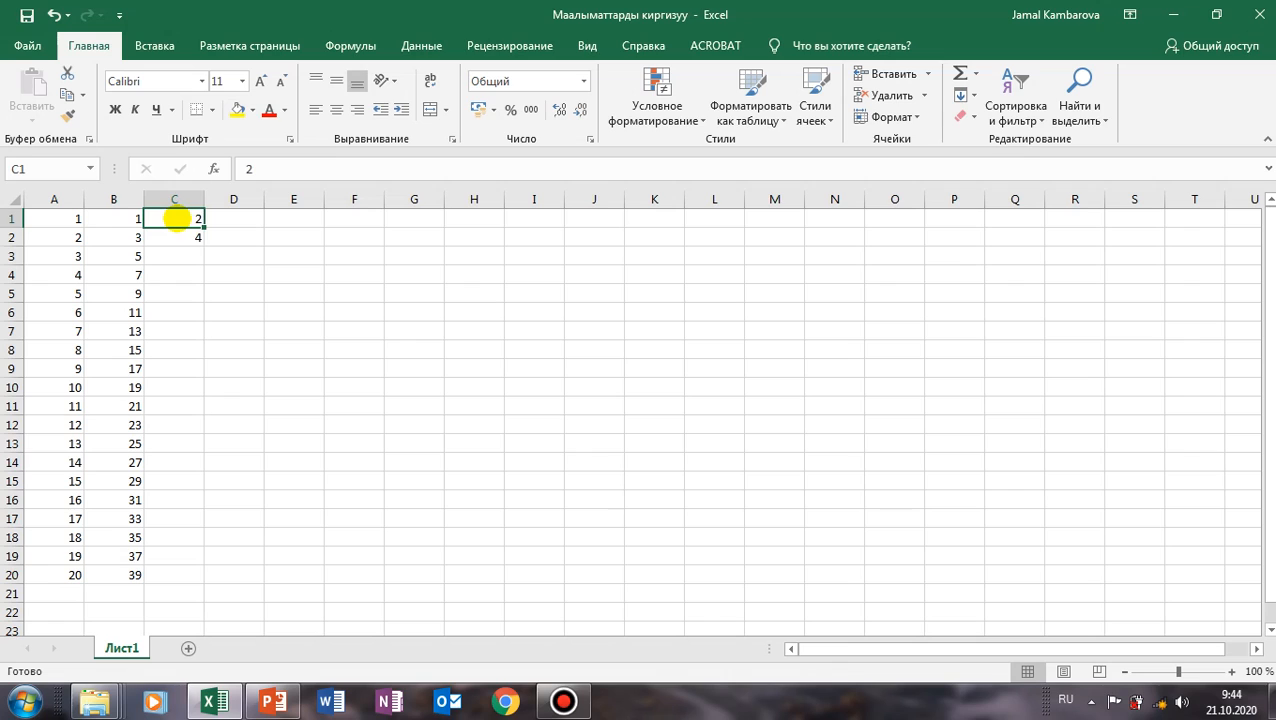
drag(176, 218, 179, 229)
click(178, 218)
drag(173, 214, 173, 233)
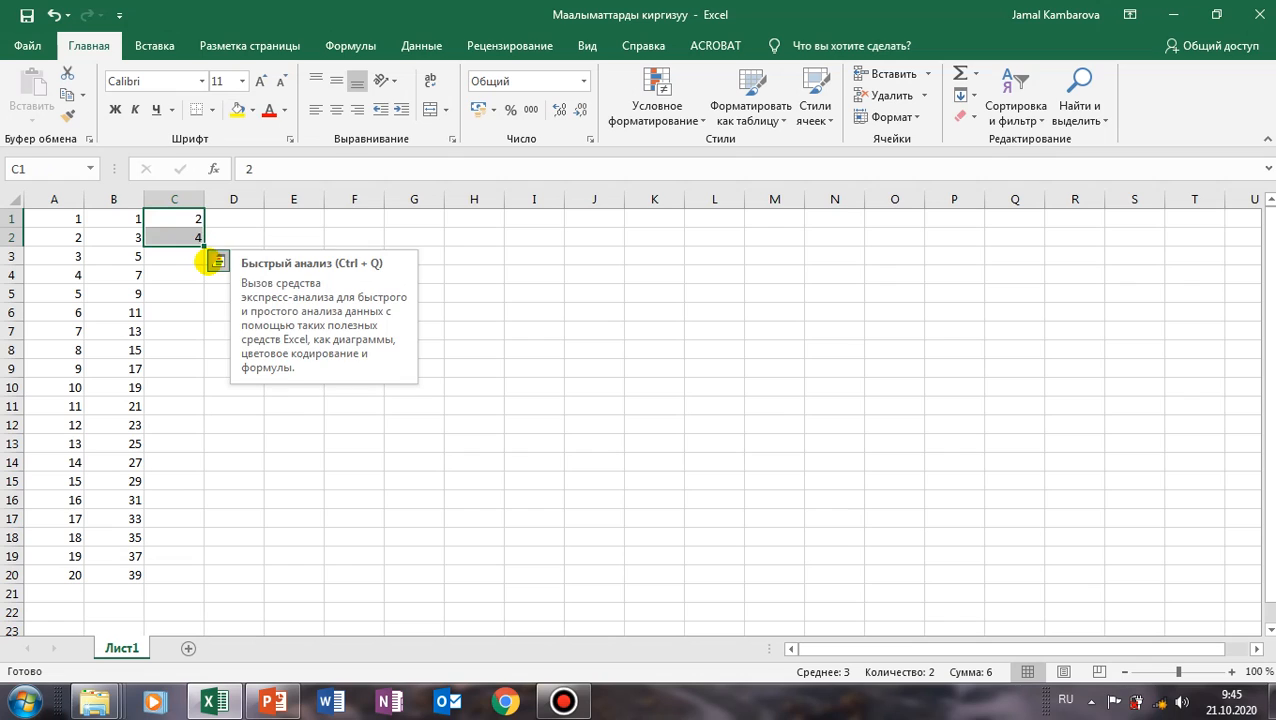
drag(203, 245, 233, 588)
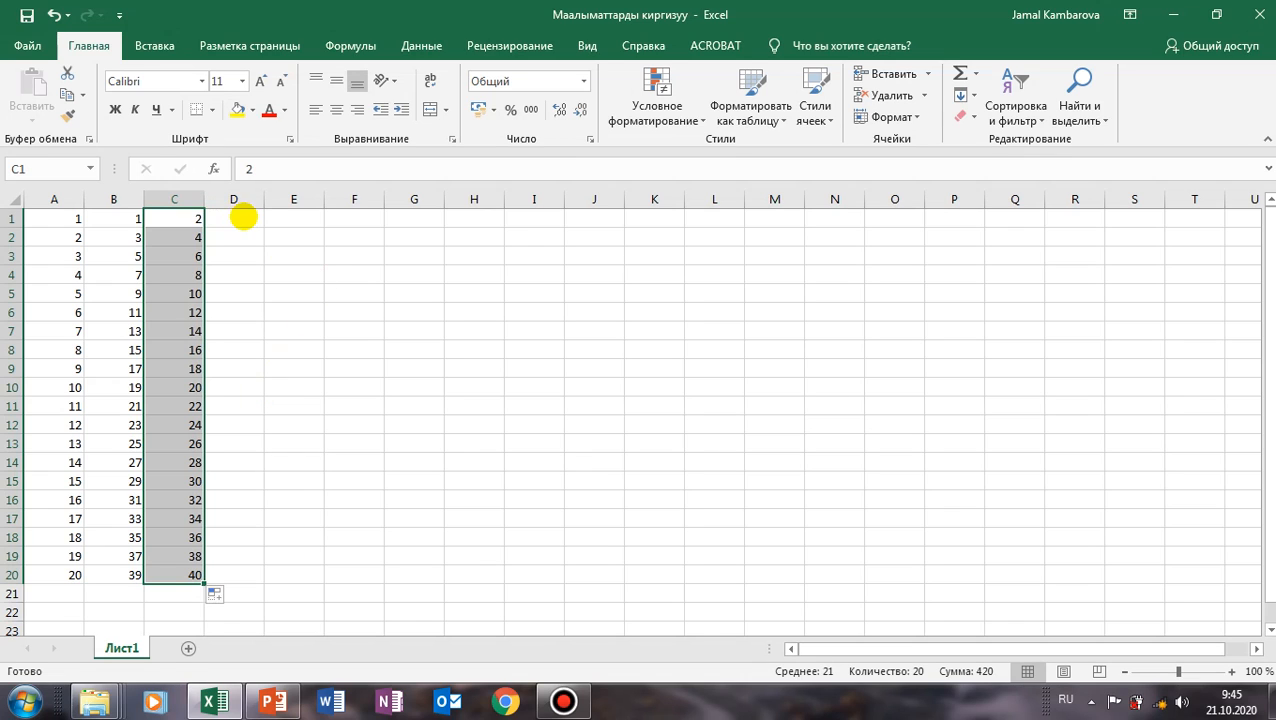
Enter 12 in cell D1 and 41 in cell D2, and fill the series down to D20.
click(243, 216)
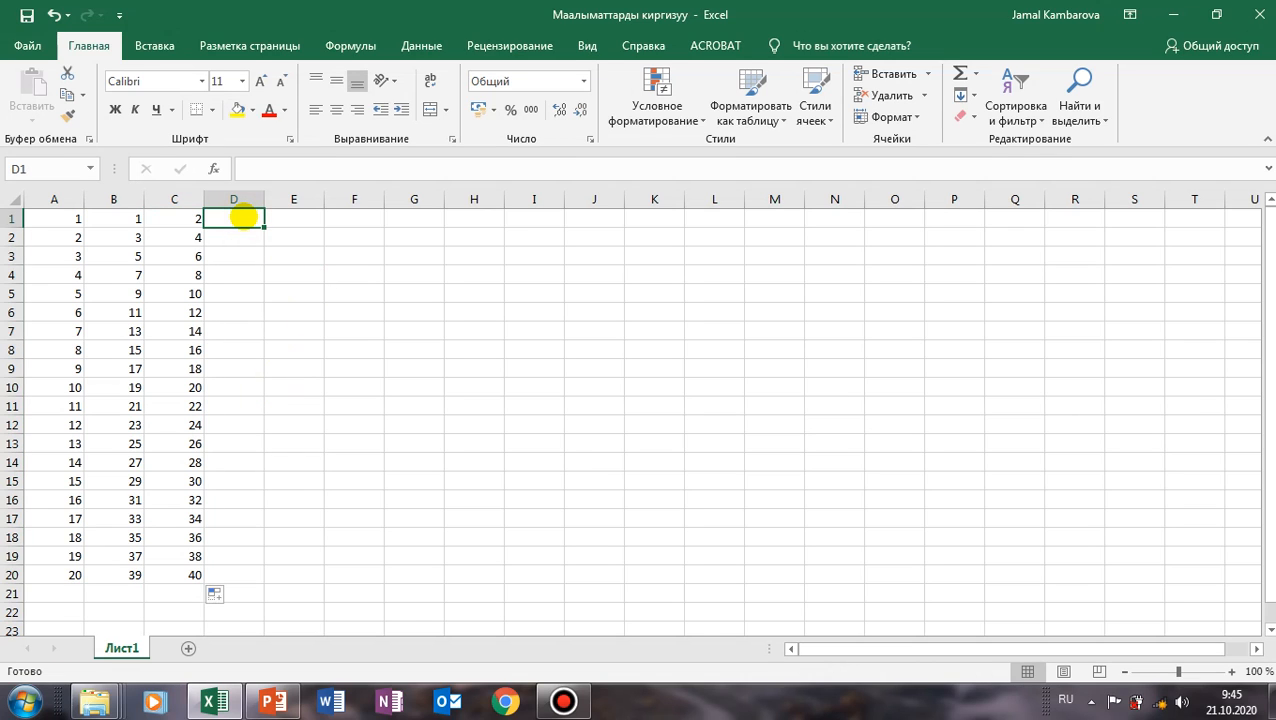
text(12)
key(Return)
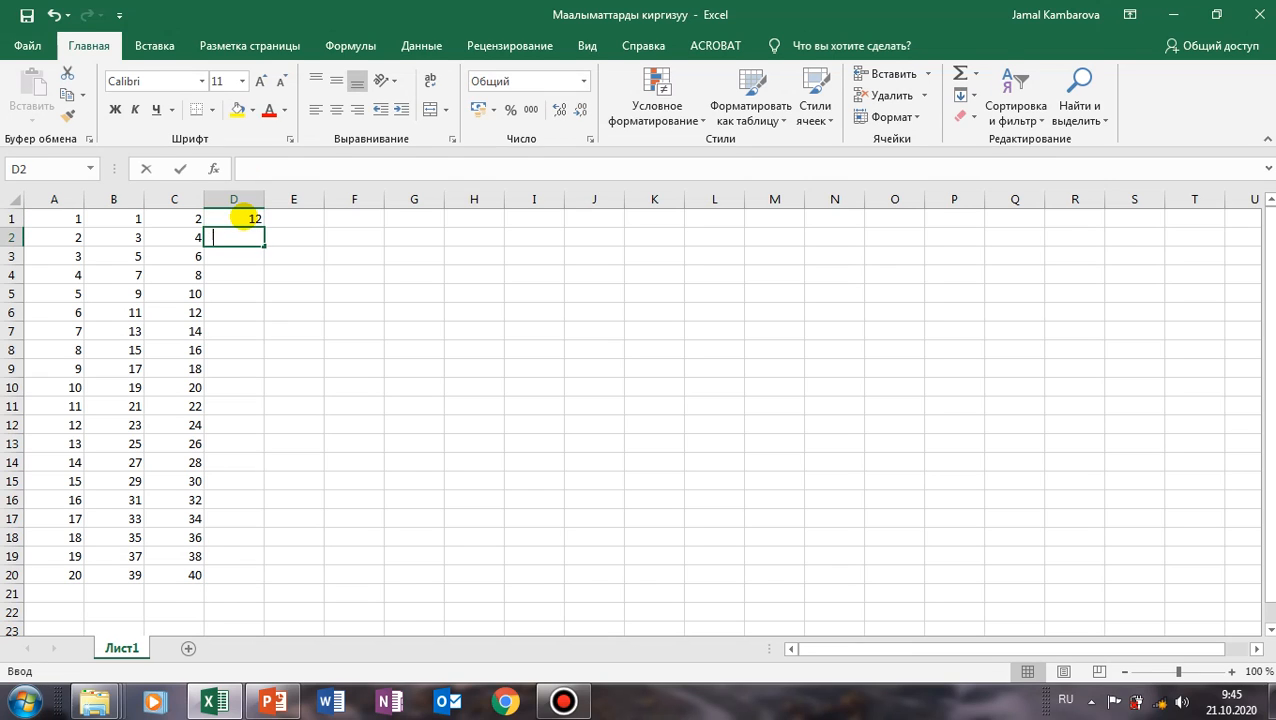
text(41)
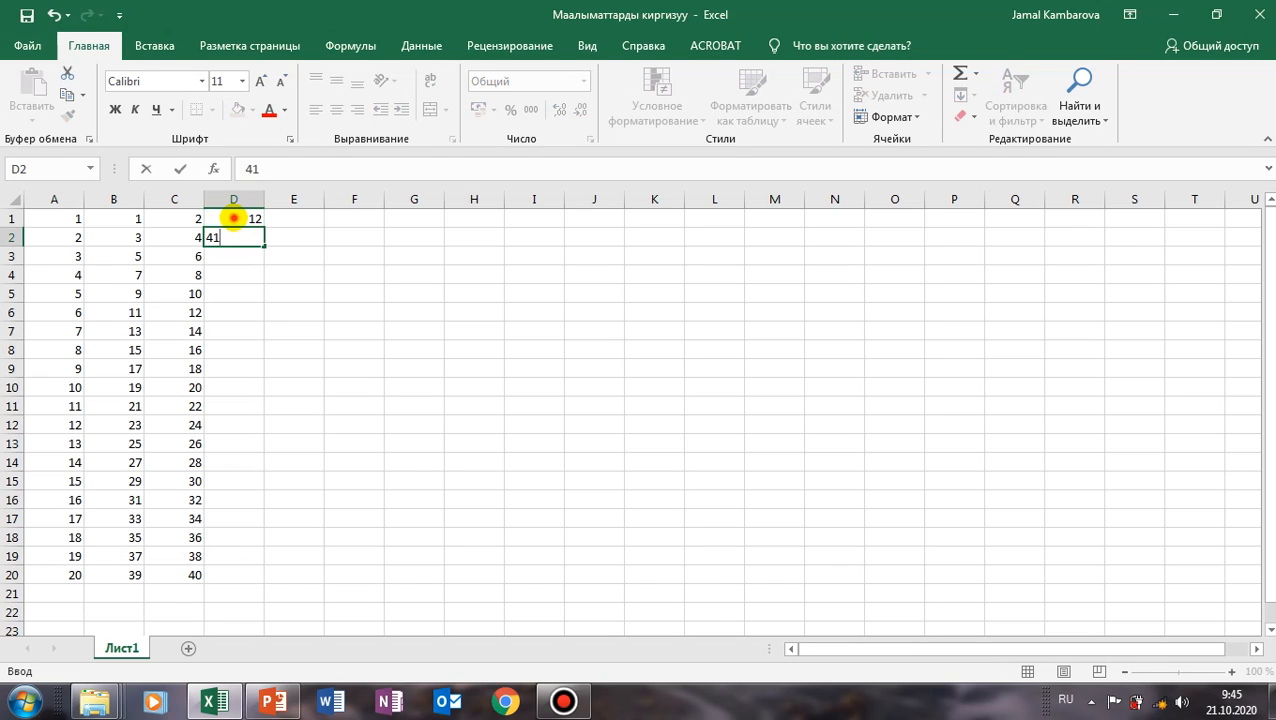
click(231, 217)
drag(231, 217, 229, 239)
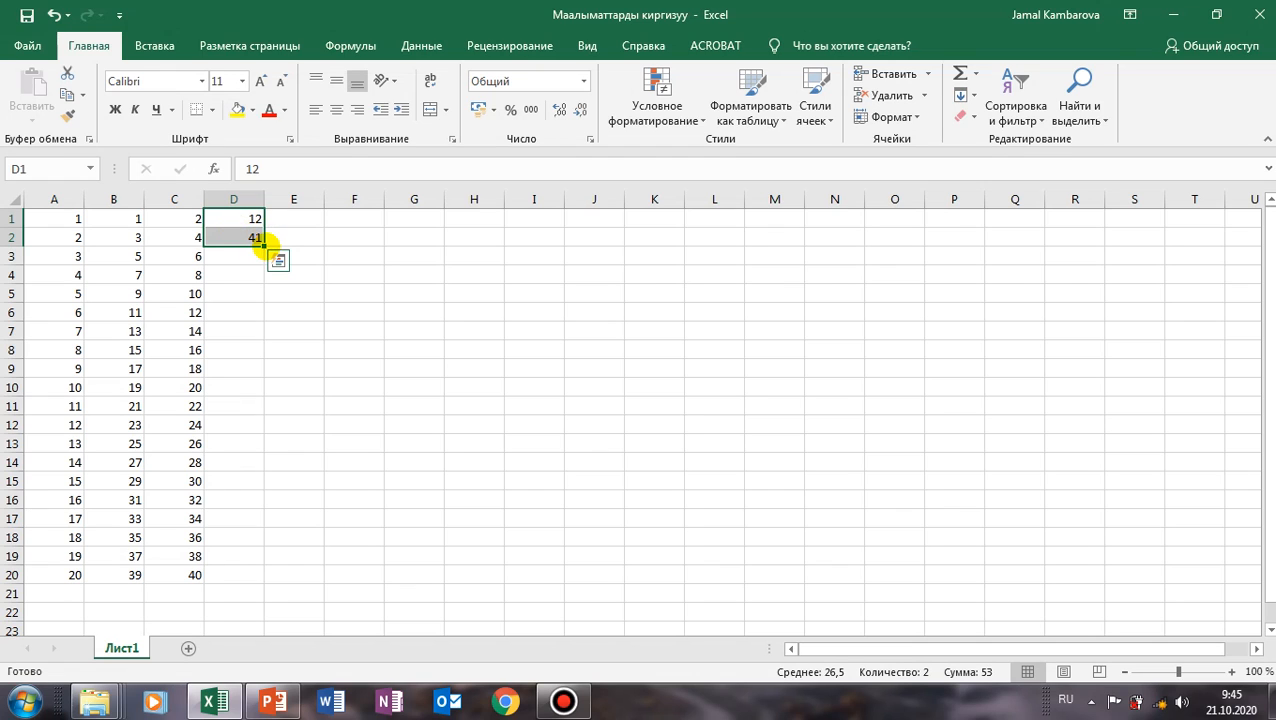
drag(262, 245, 253, 578)
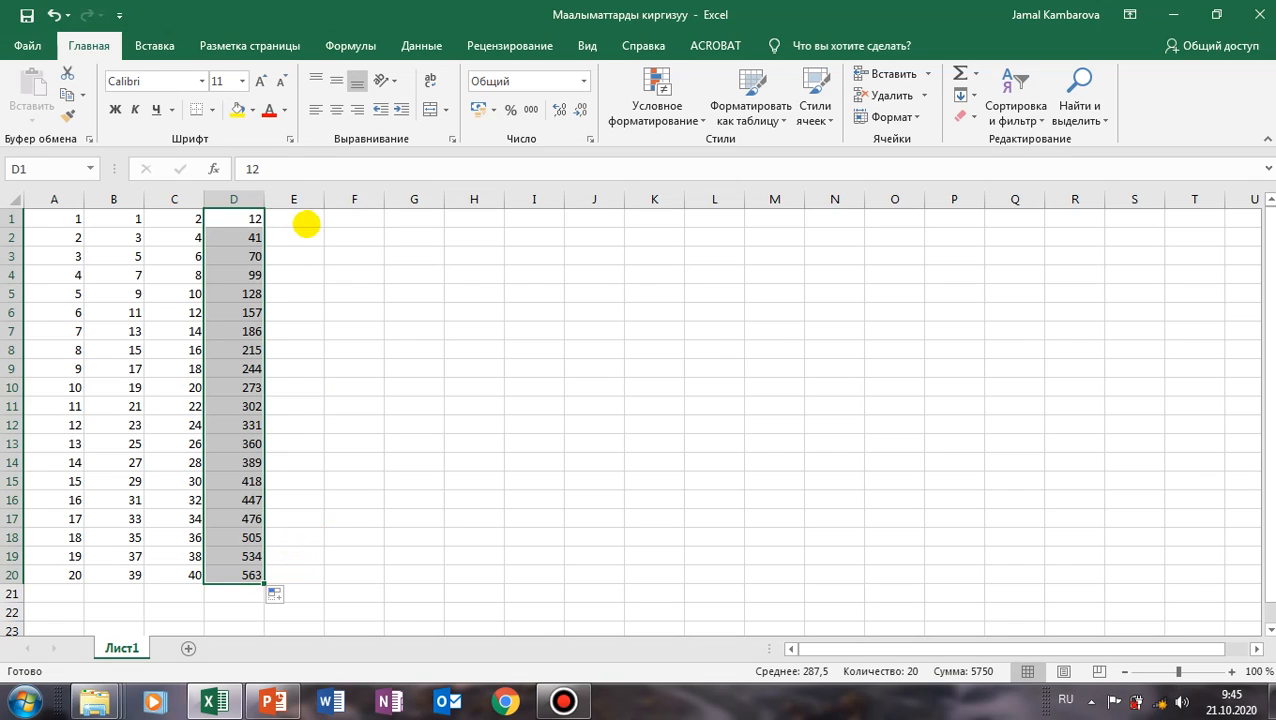
Widen column E slightly and enter 14 in cell E1.
click(307, 224)
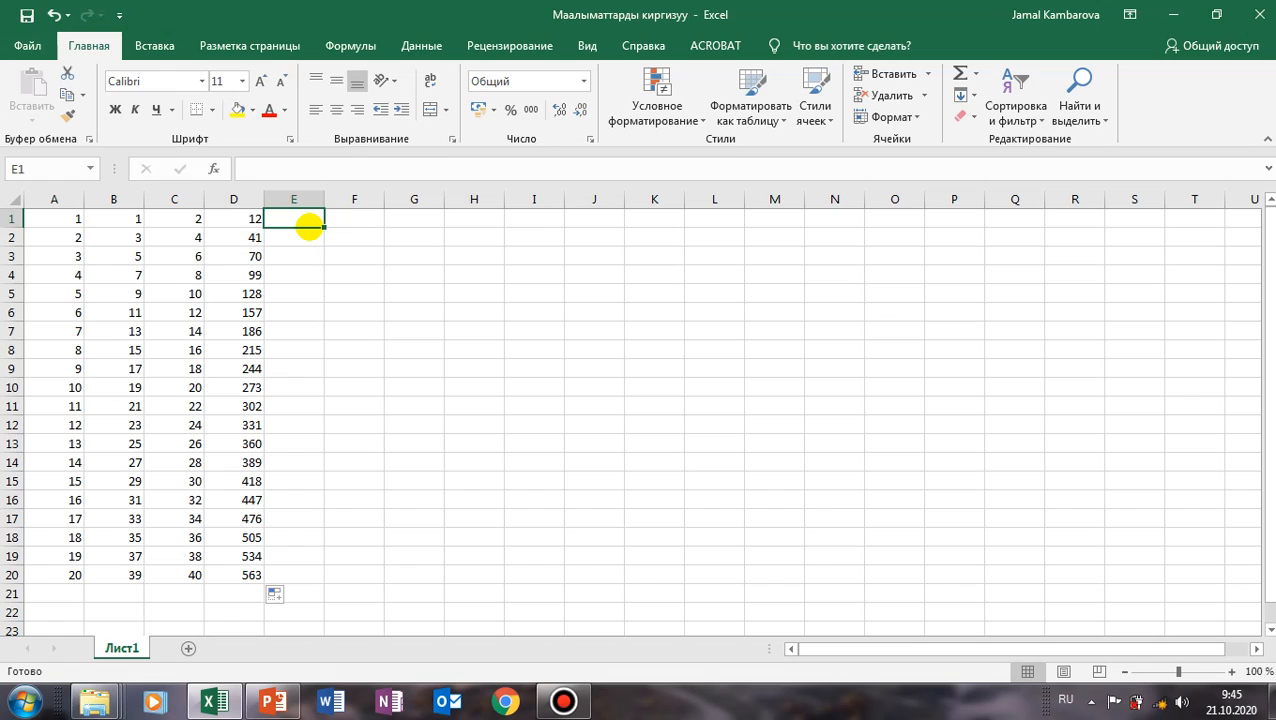
drag(325, 198, 338, 199)
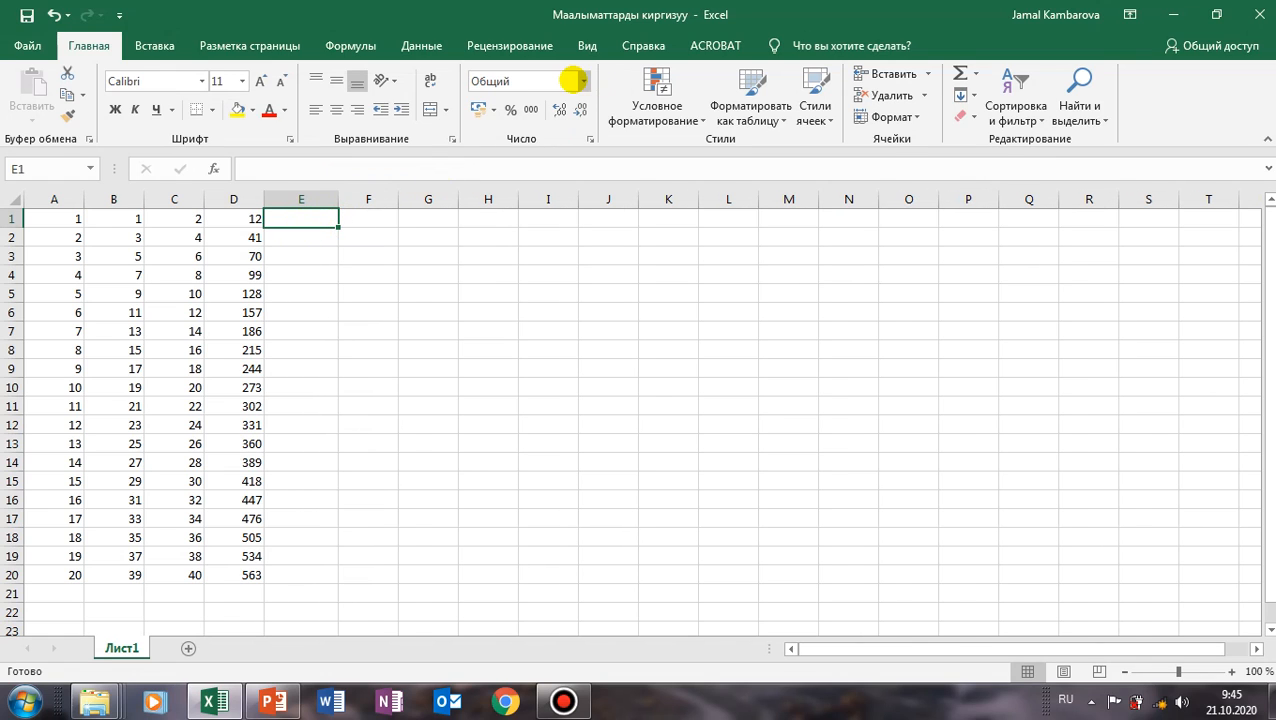
click(581, 81)
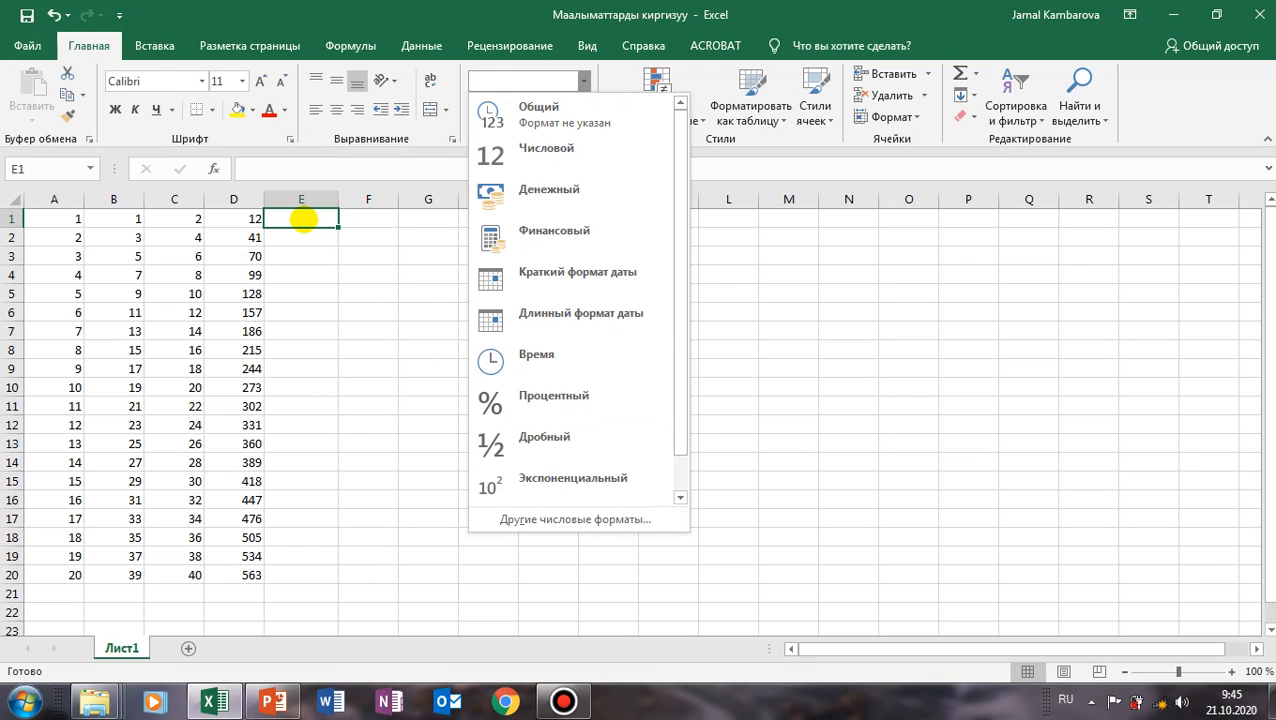
click(301, 218)
text(14)
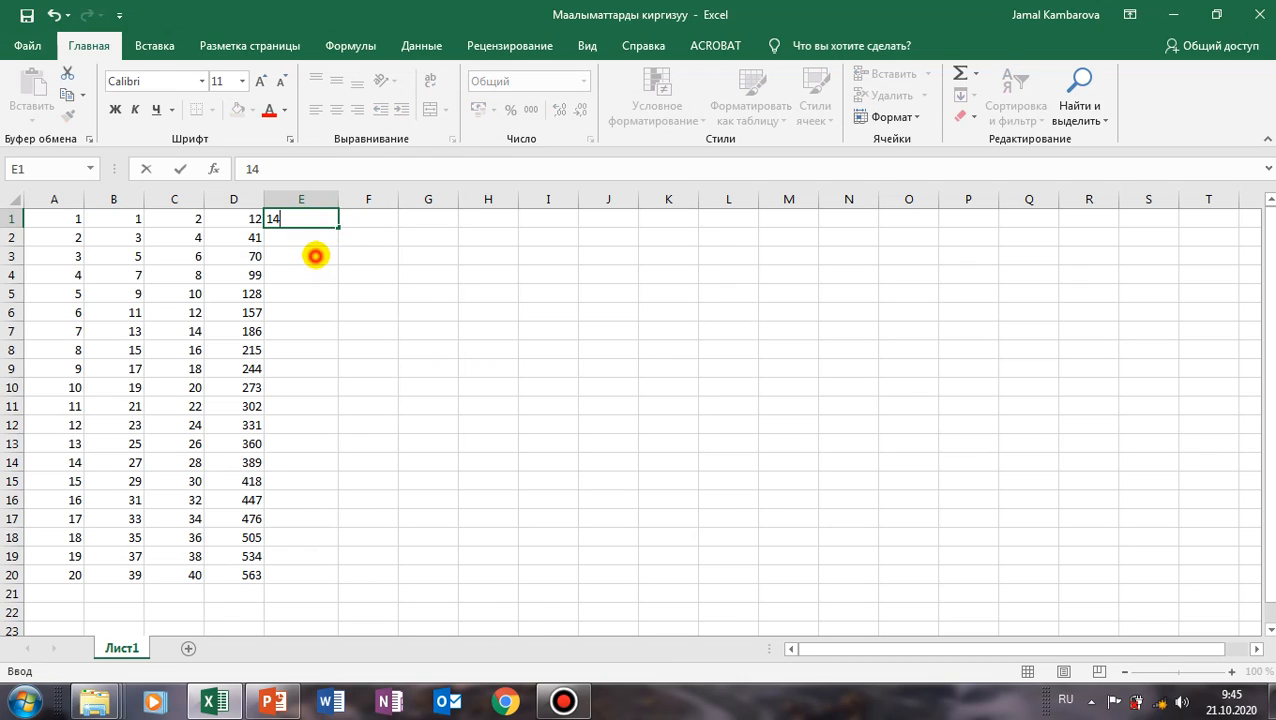
click(313, 254)
click(313, 217)
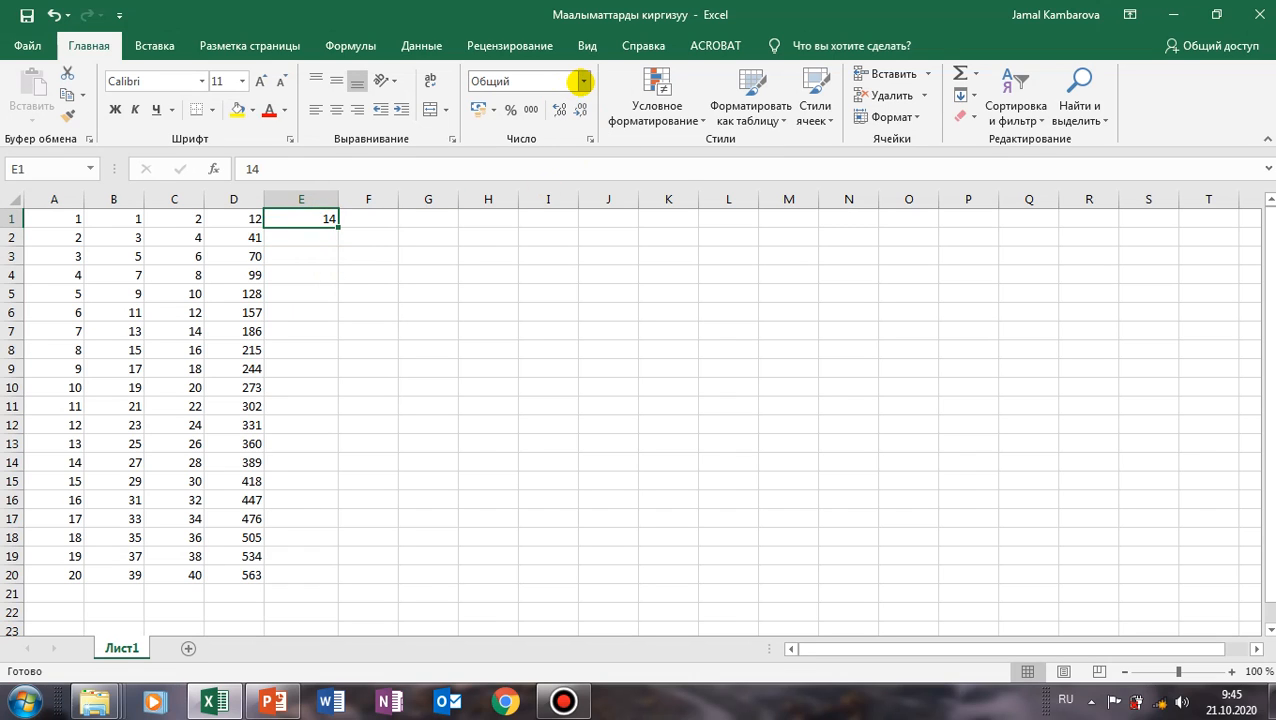
Format cell E1 as a percentage (Процентный) with no decimal places and fill it down to E11.
click(581, 81)
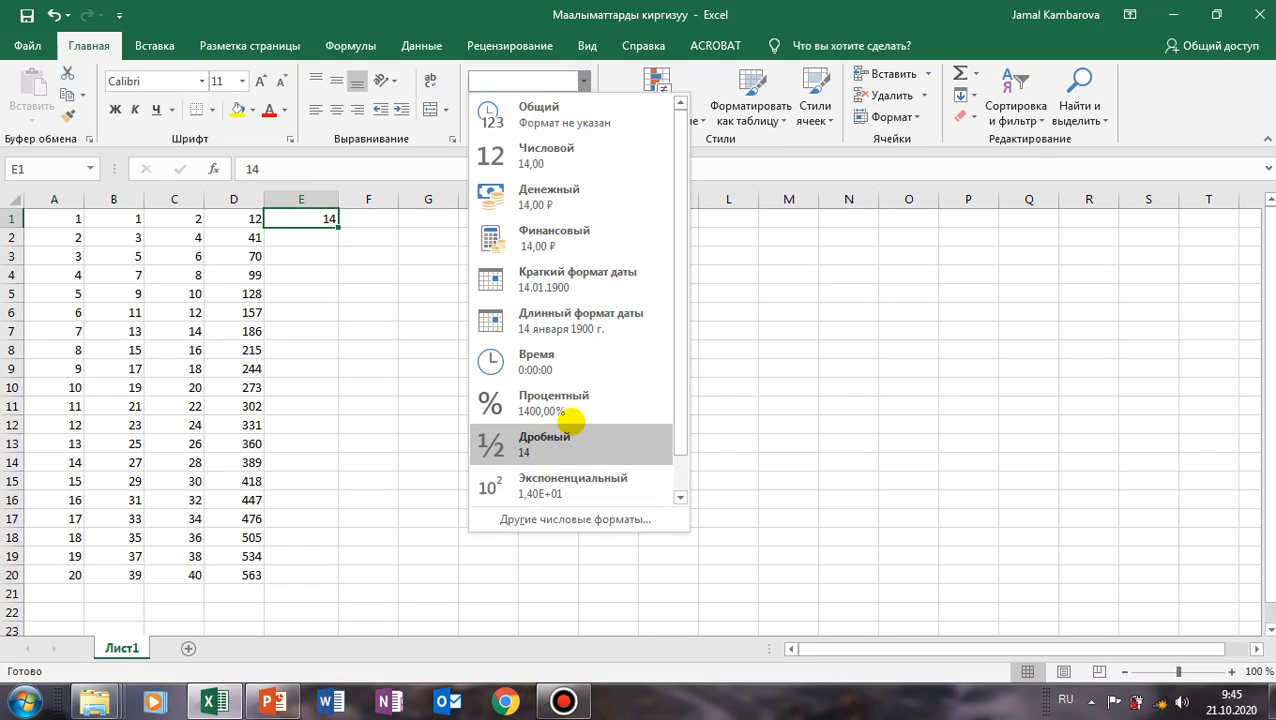
click(564, 407)
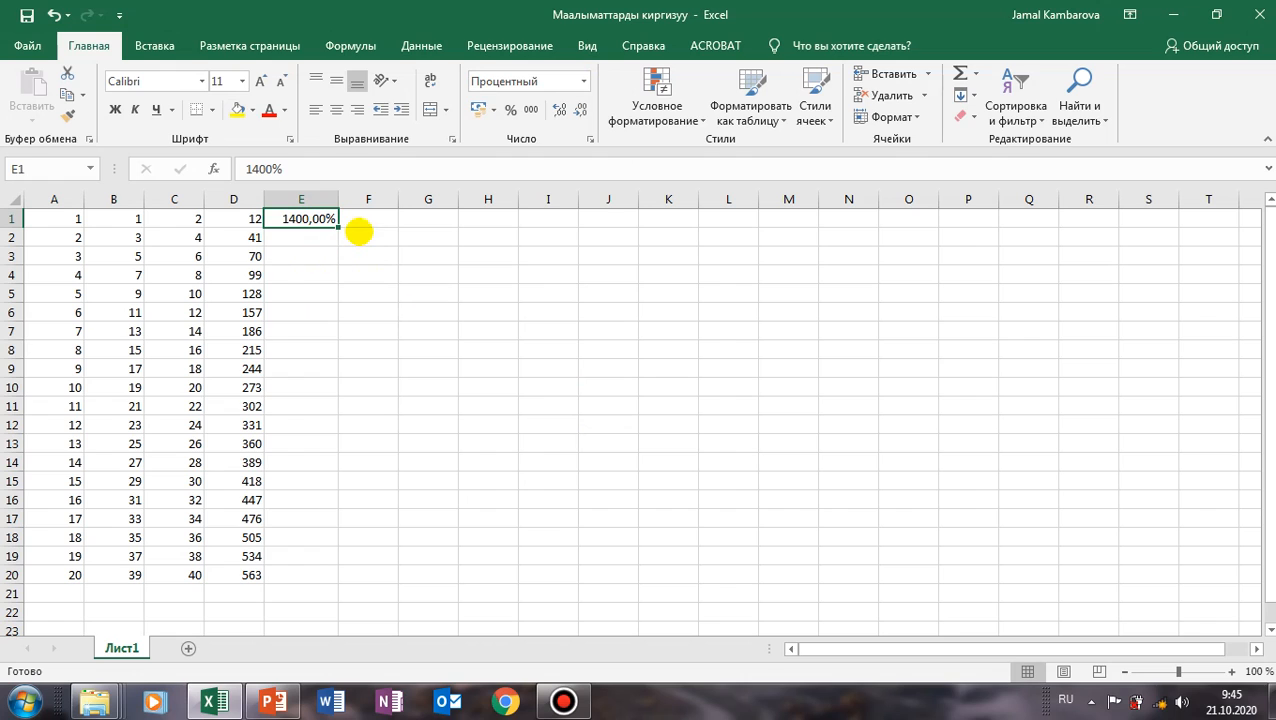
click(581, 111)
click(581, 111)
drag(338, 227, 340, 413)
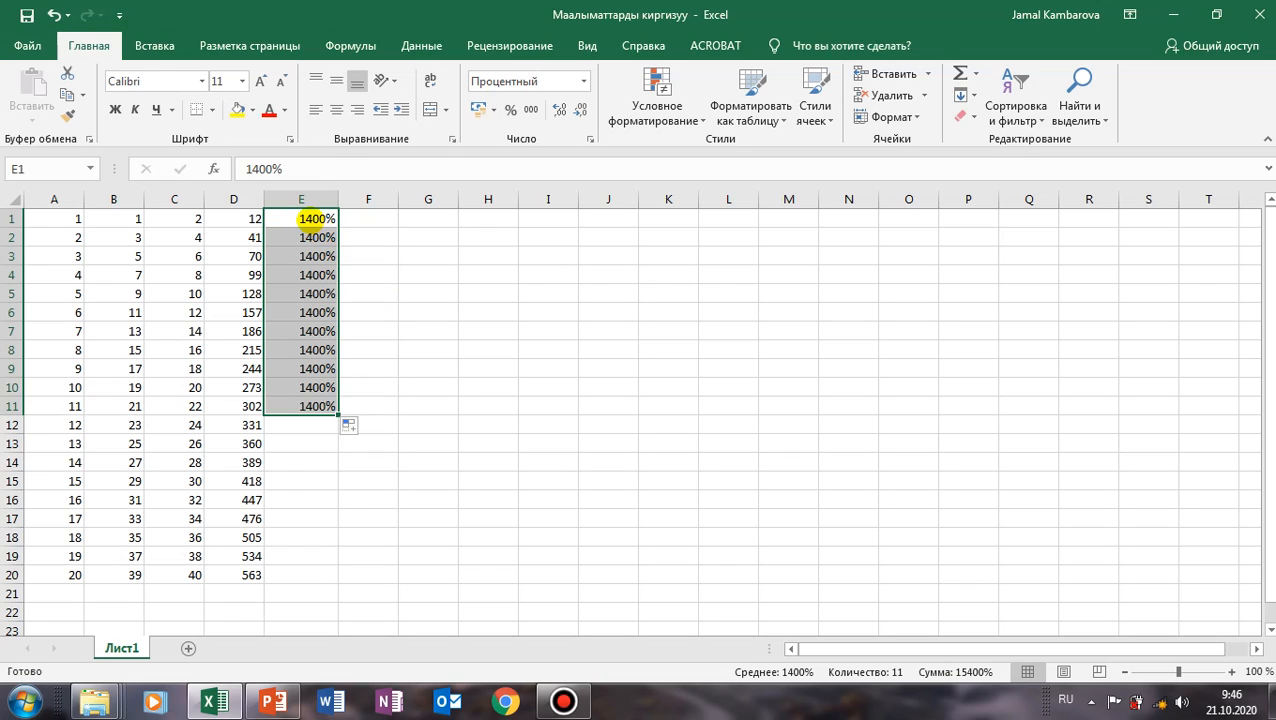
Clear the contents of cells E1:E11 and enter the date 12.02.2020 in cell E1.
key(Delete)
click(370, 233)
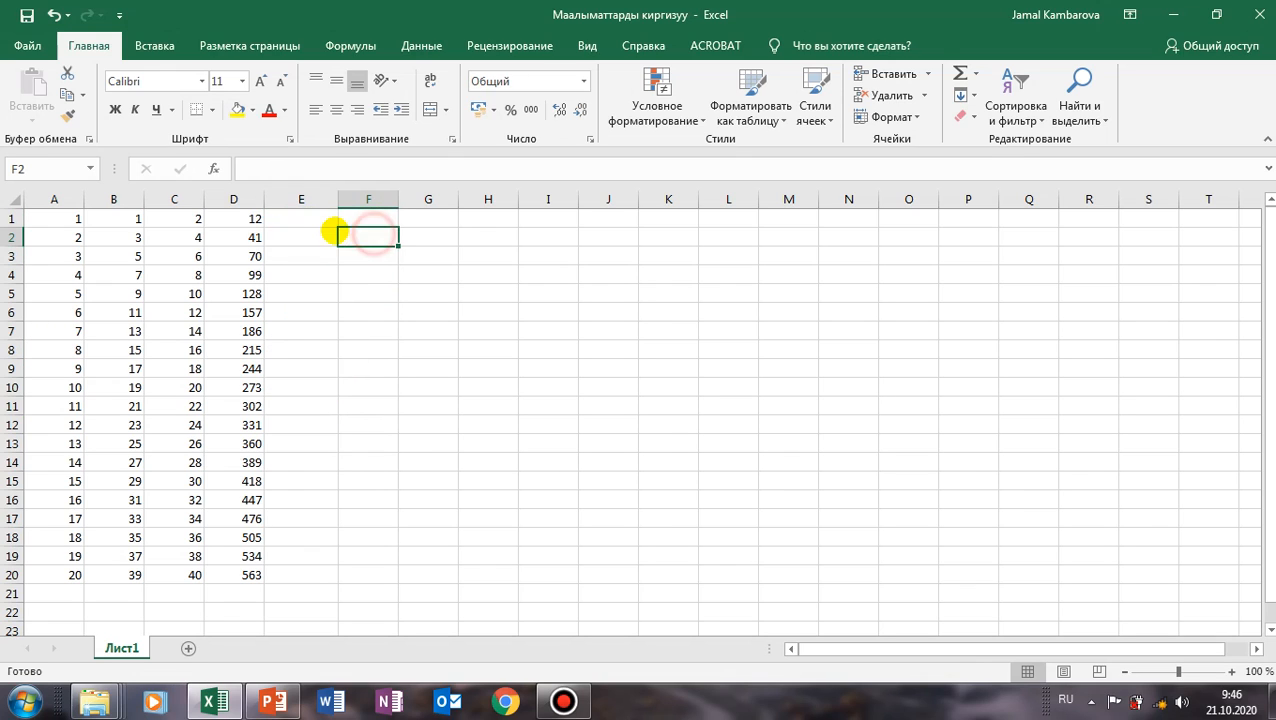
click(316, 220)
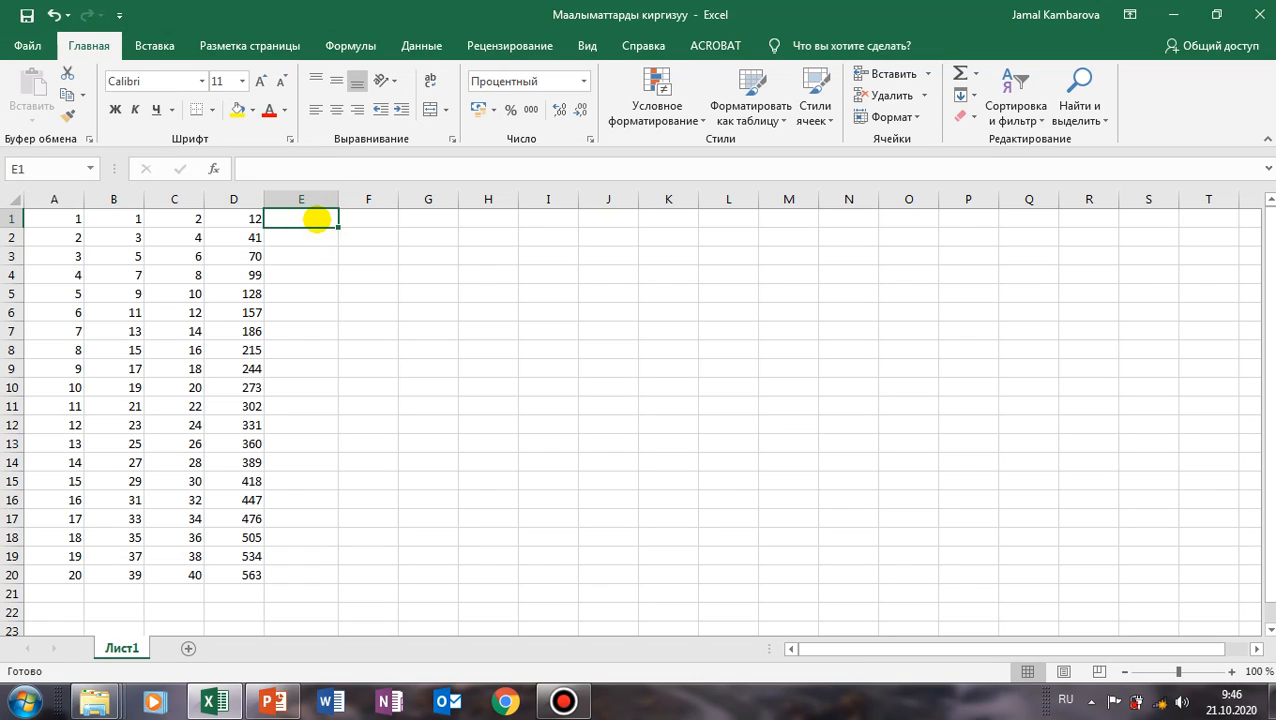
text(12.)
key(Delete)
text(02.2020)
click(315, 260)
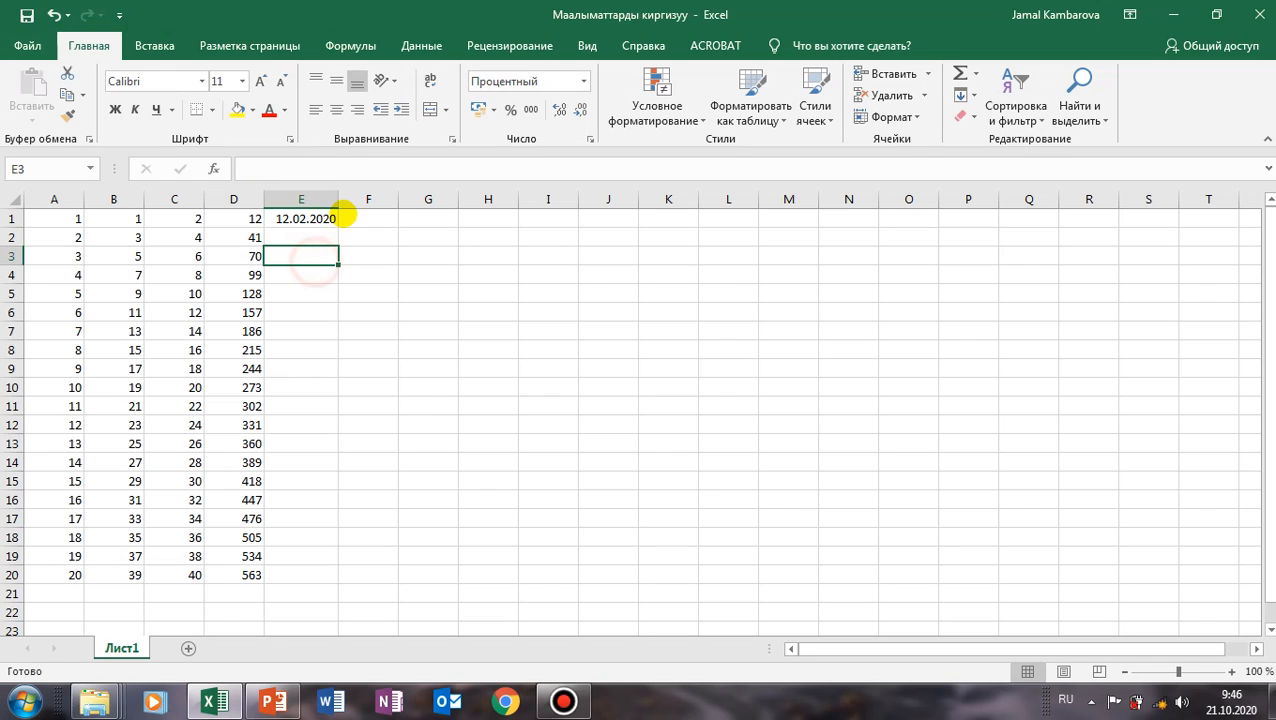
Fill the date from cell E1 down to E20 by working days only (Заполнить по рабочим дням).
click(327, 216)
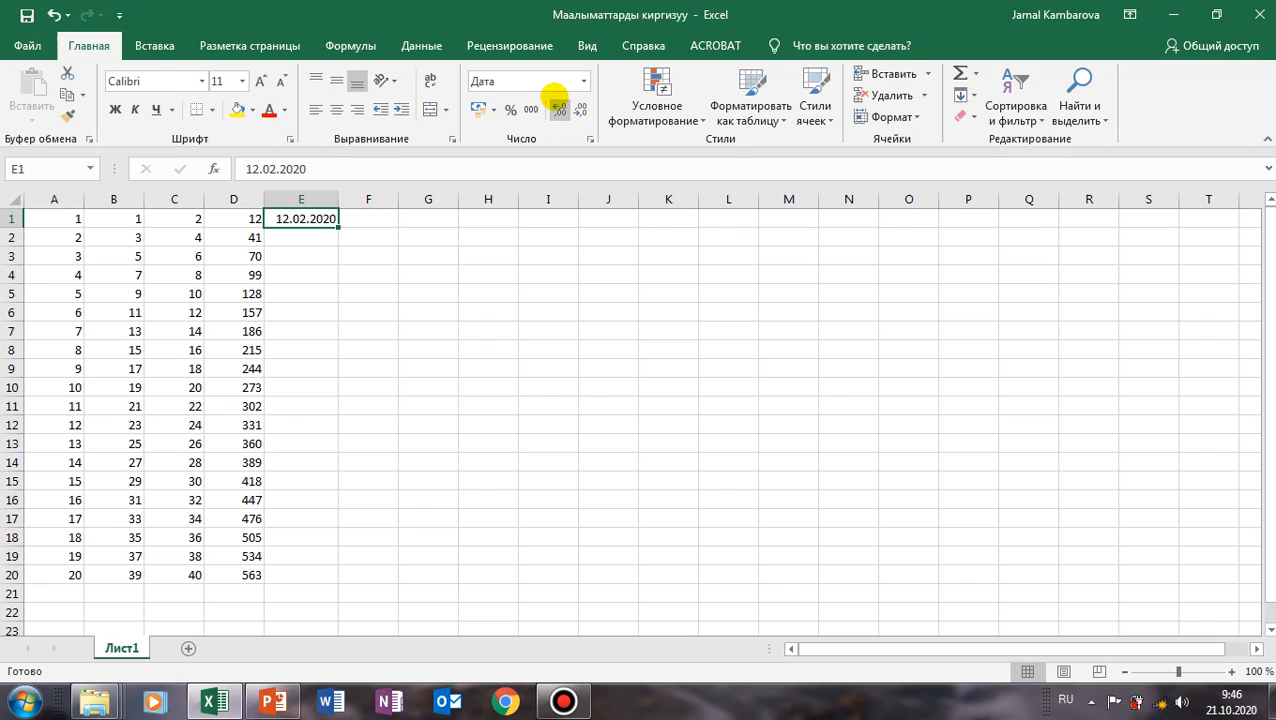
click(584, 81)
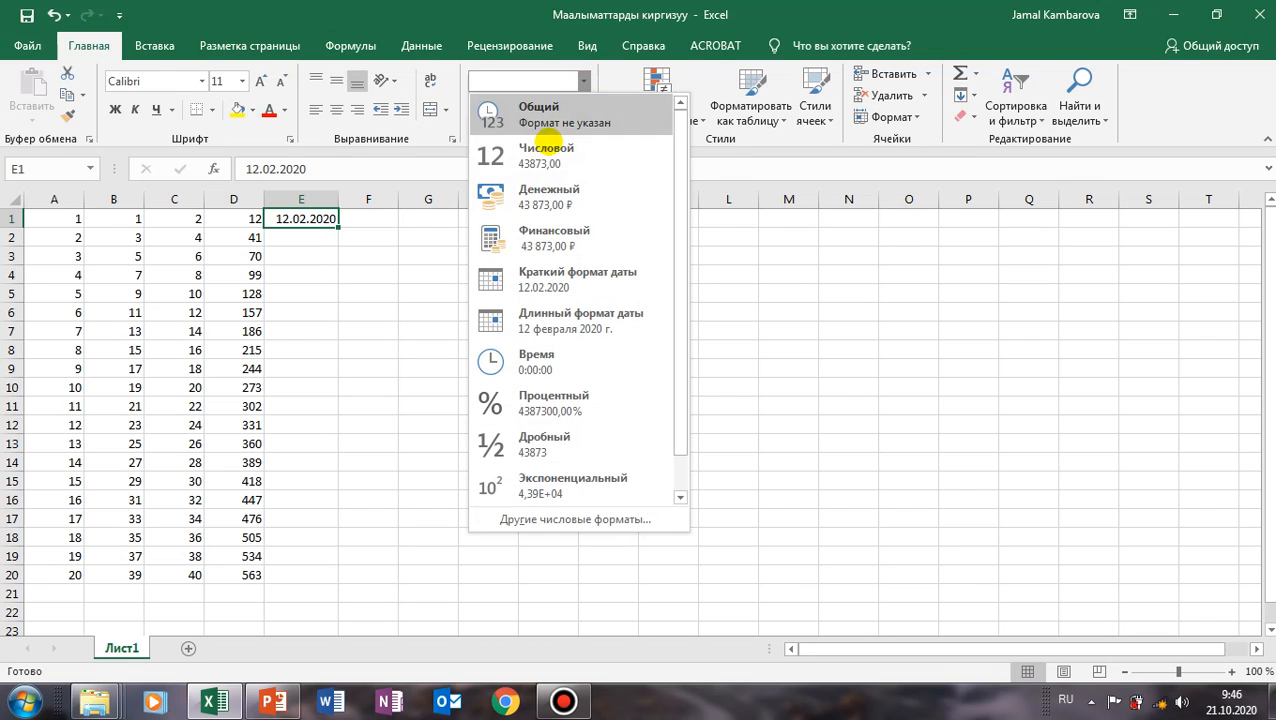
click(318, 222)
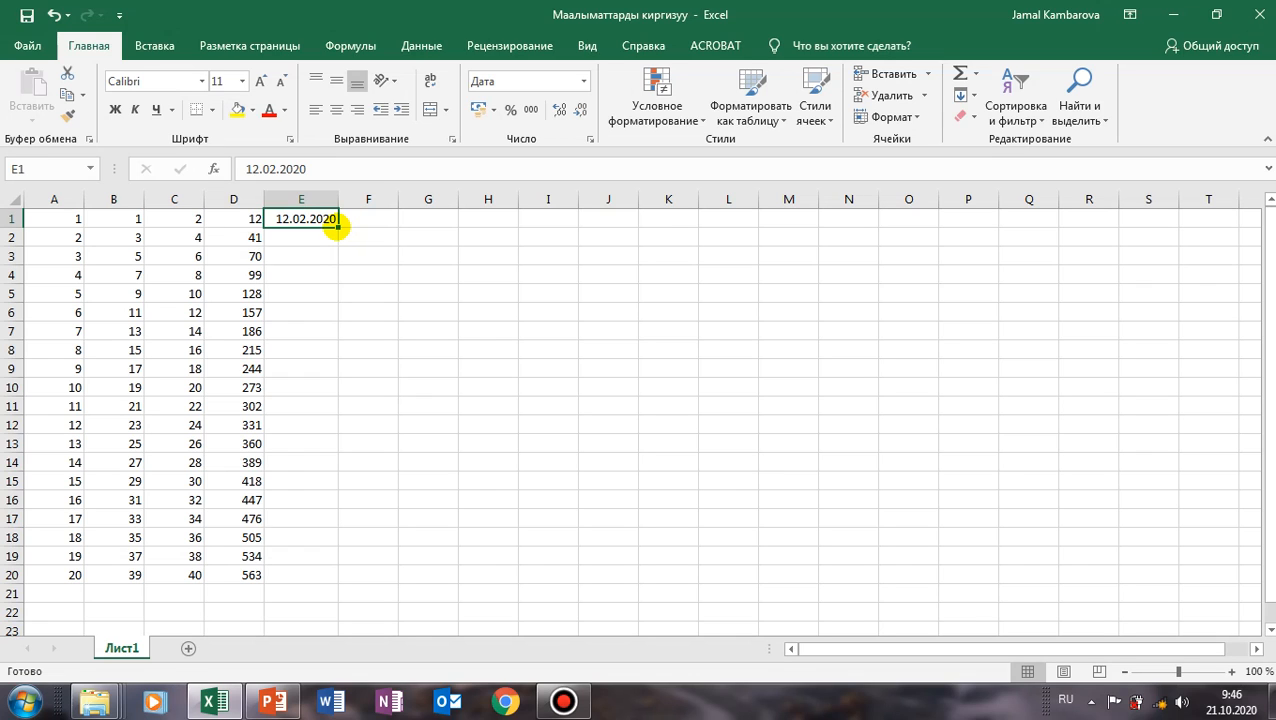
drag(337, 226, 310, 583)
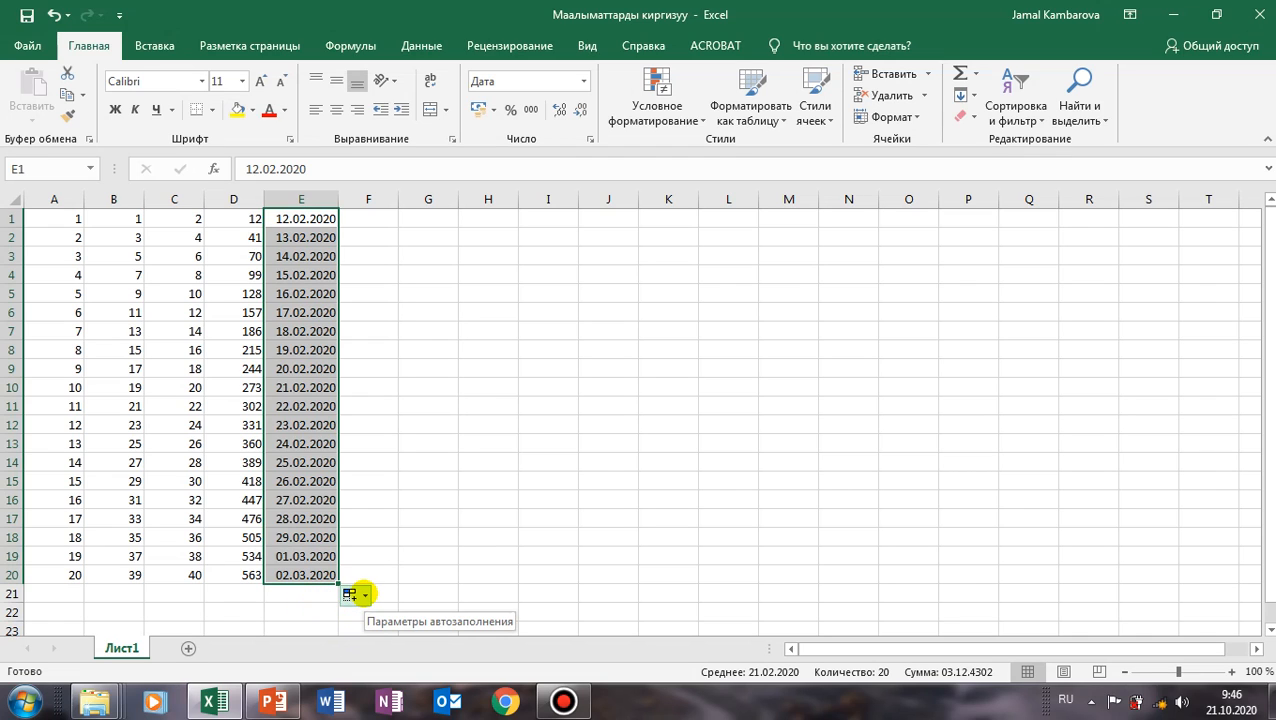
click(364, 595)
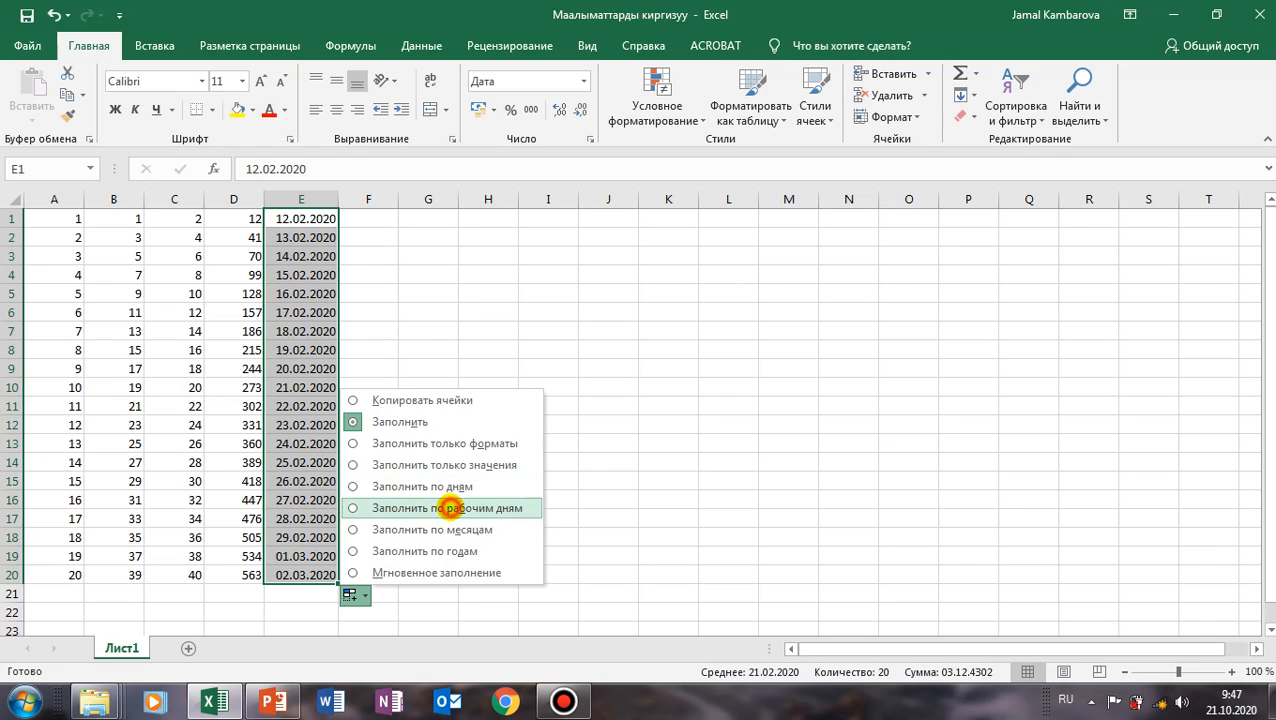
click(449, 508)
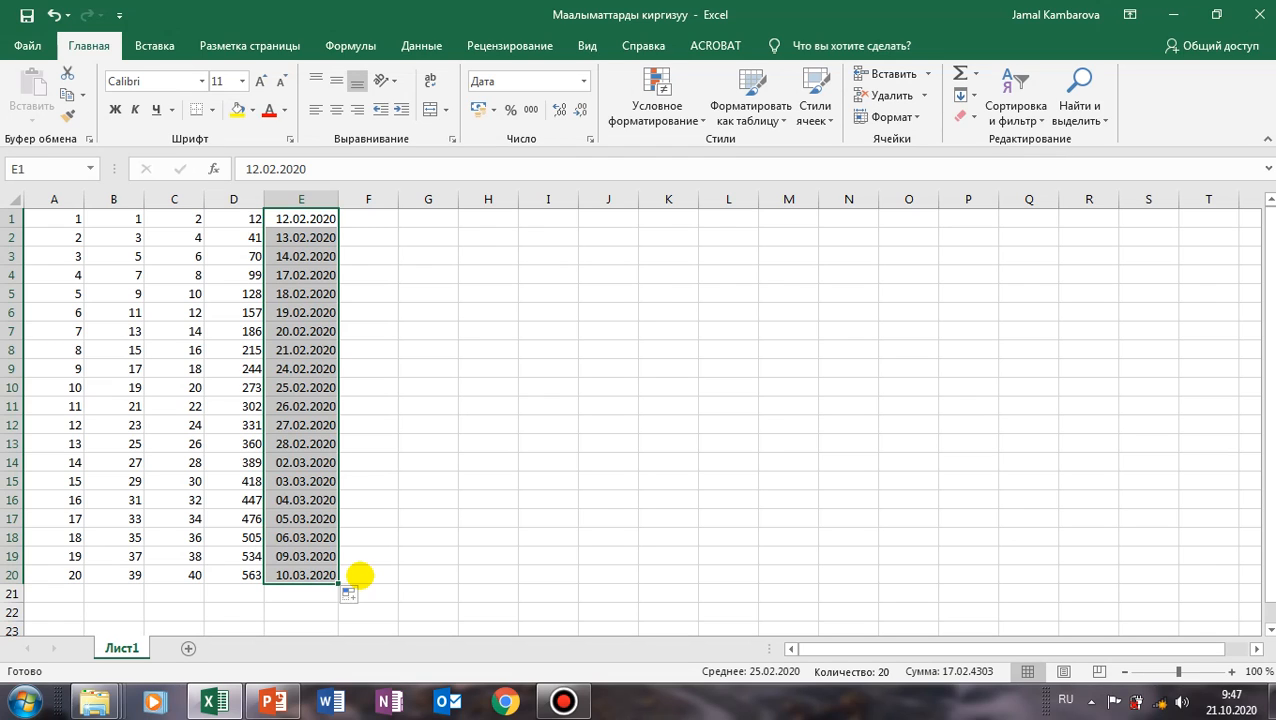
Refill the date series in E1:E20 by months (Заполнить по месяцам) and then by years (Заполнить по годам).
click(357, 593)
click(458, 530)
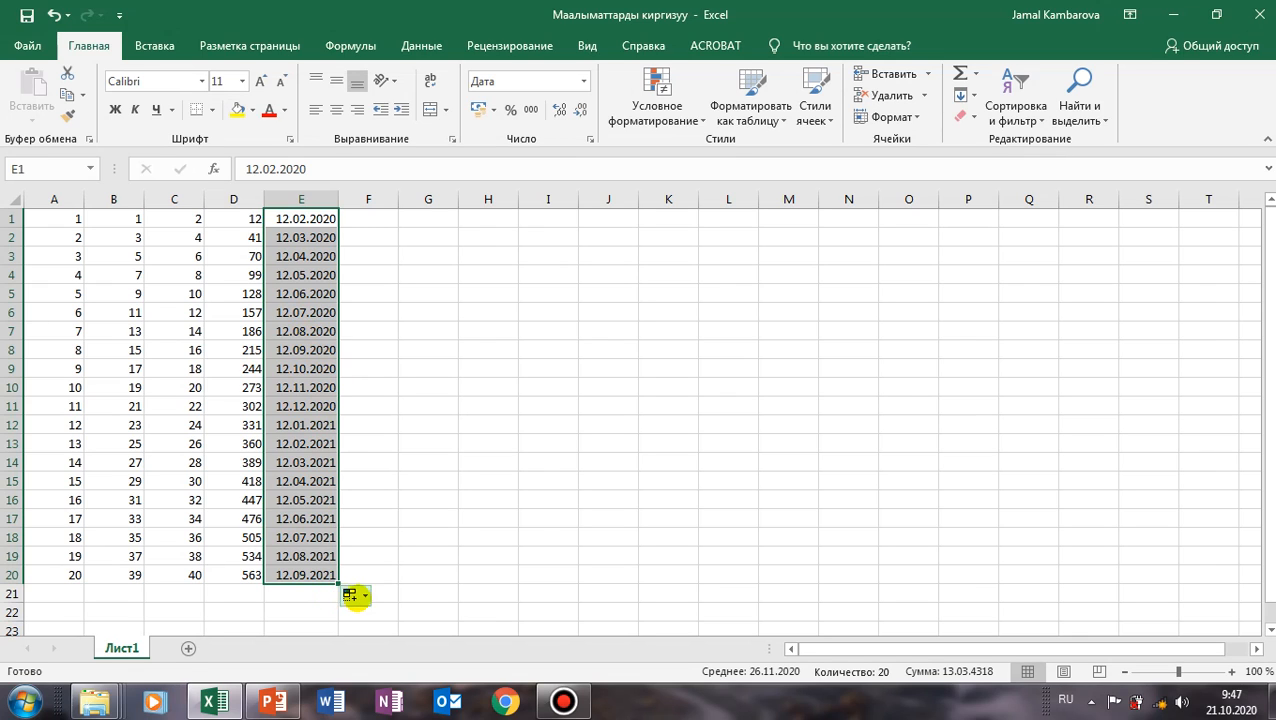
click(352, 595)
click(486, 548)
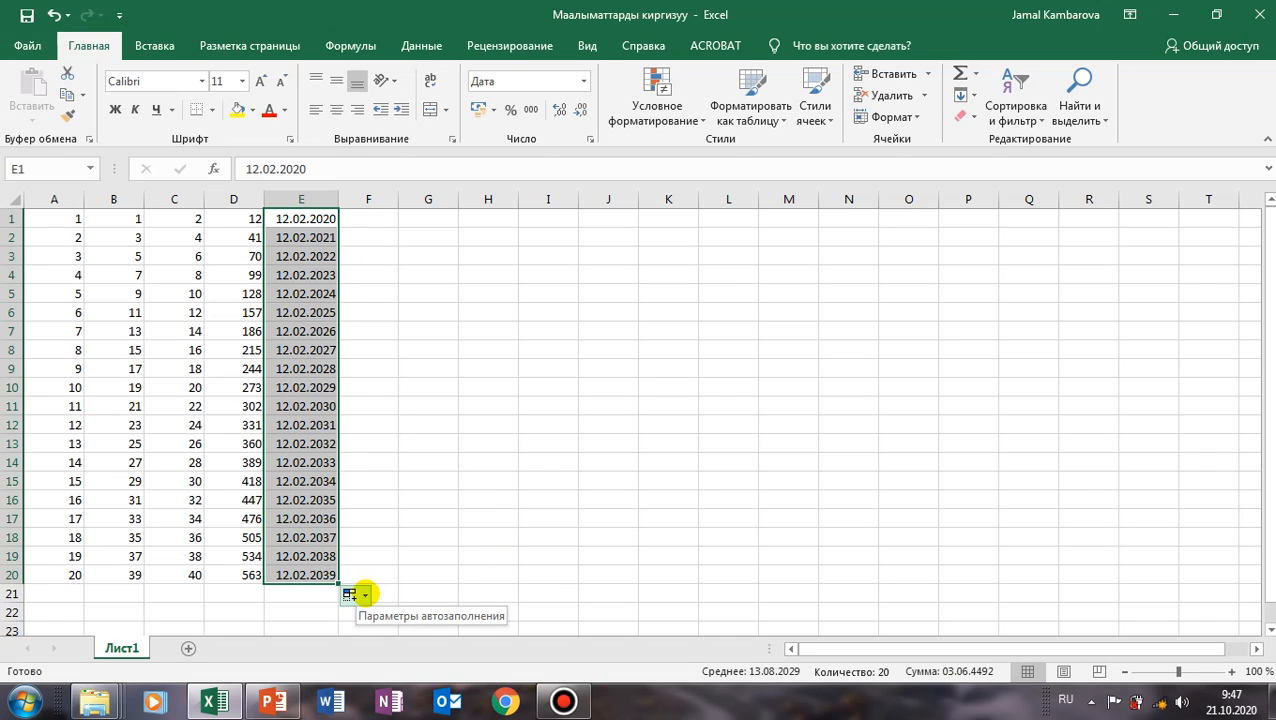
Set the date series in E1:E20 to fill by days (Заполнить по дням).
click(362, 594)
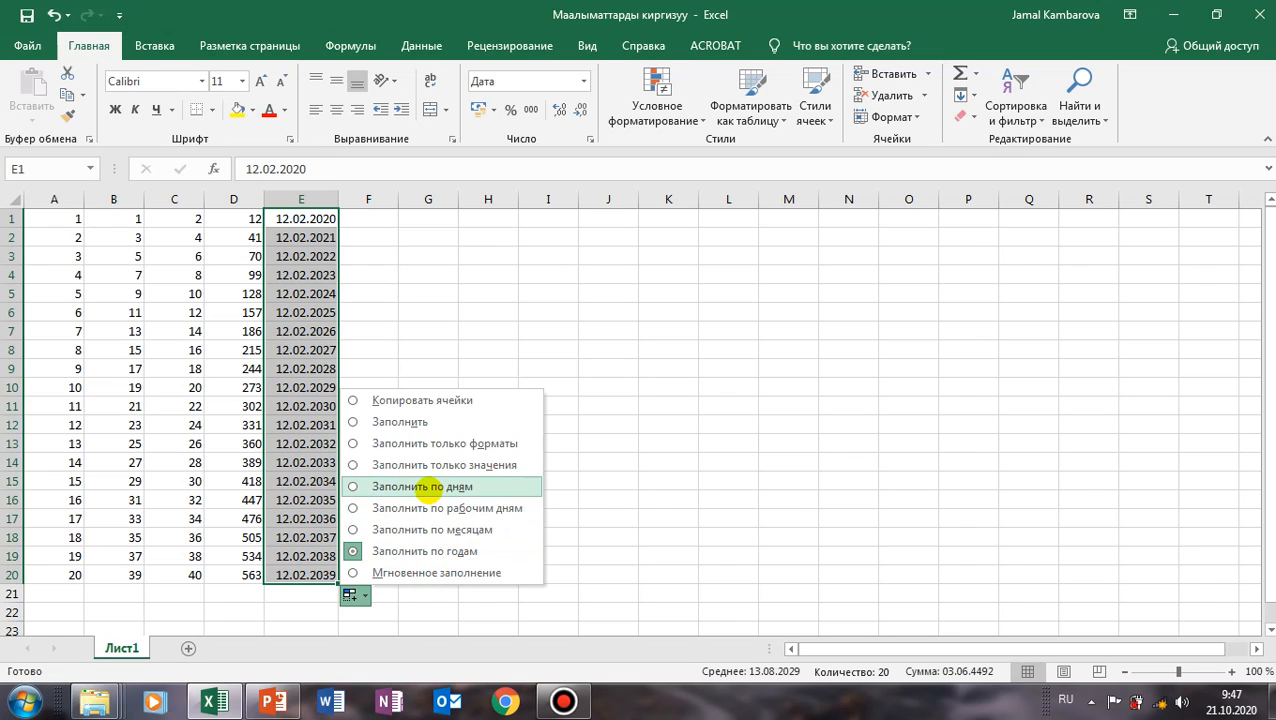
click(426, 487)
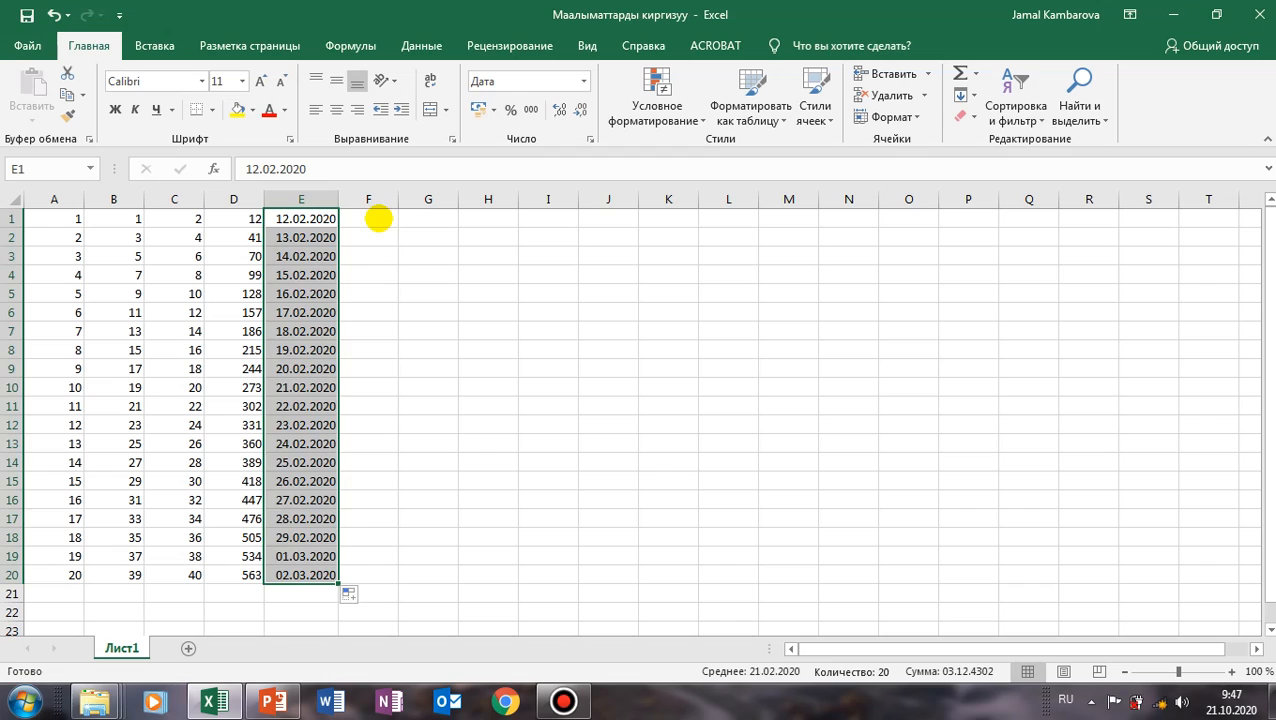
Widen column F and enter понедельник in cell F1.
click(378, 218)
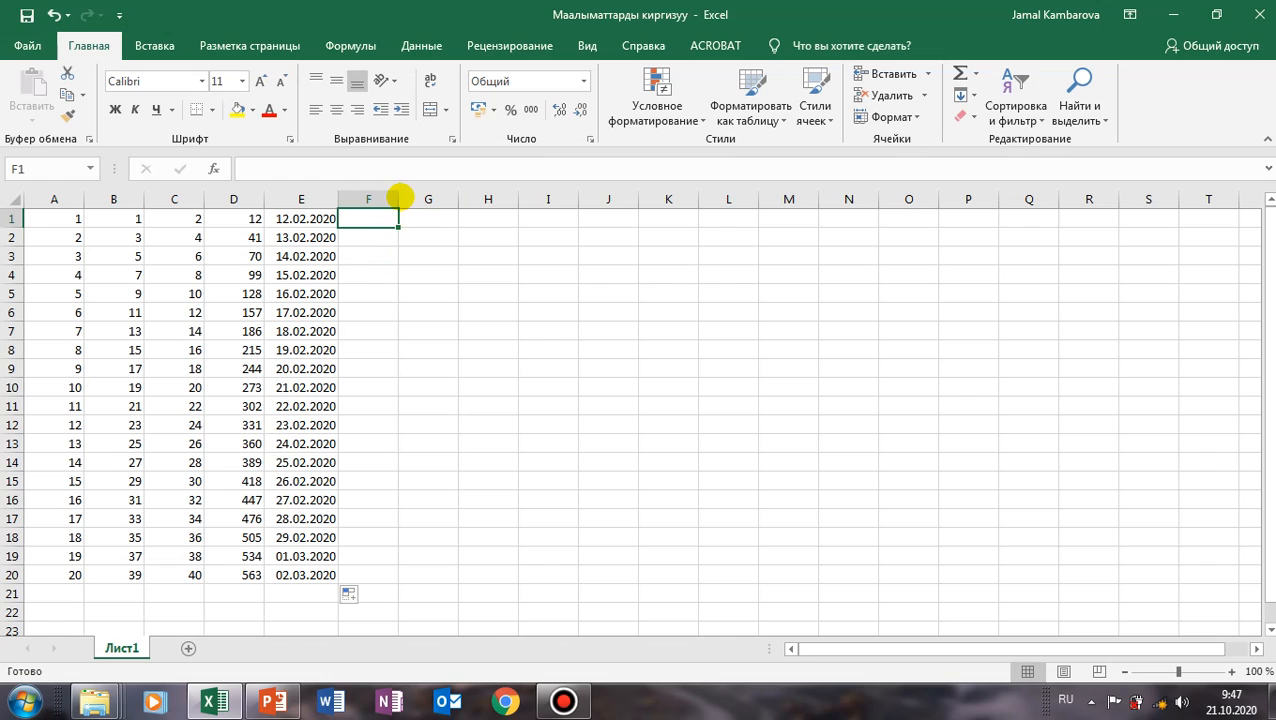
drag(398, 198, 423, 197)
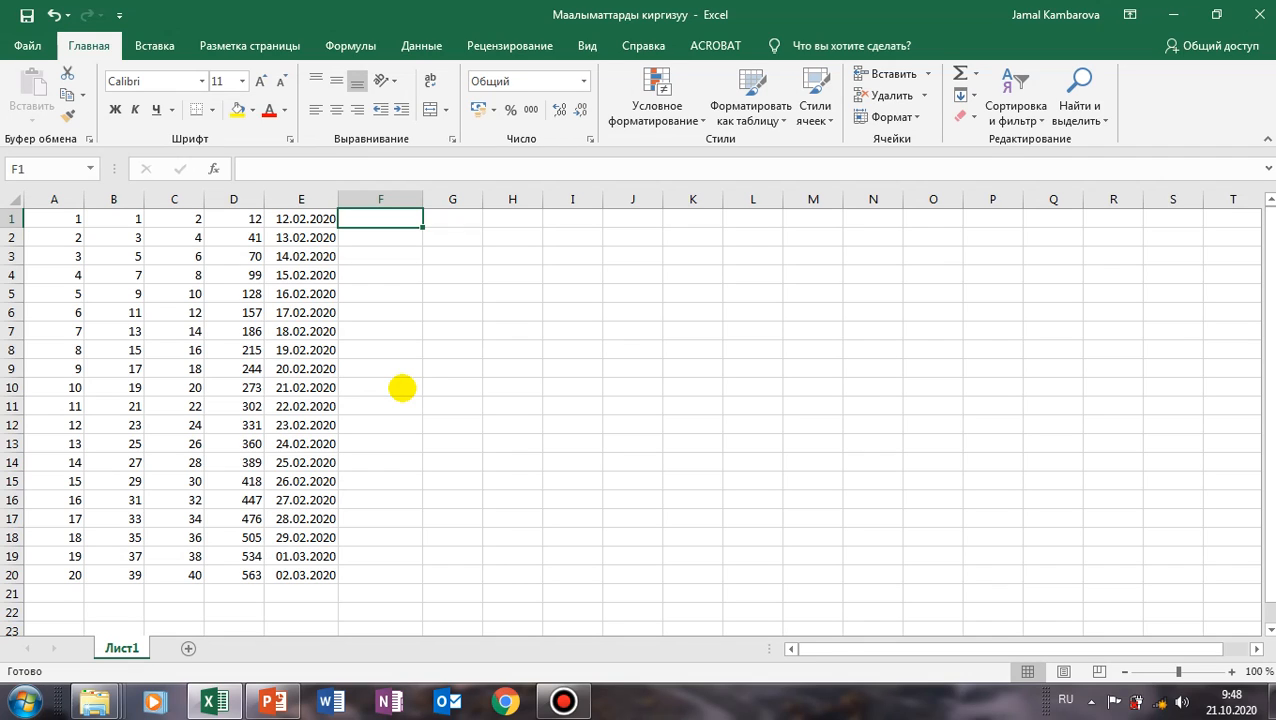
text(ппоне)
key(BackSpace)
key(BackSpace)
key(BackSpace)
key(BackSpace)
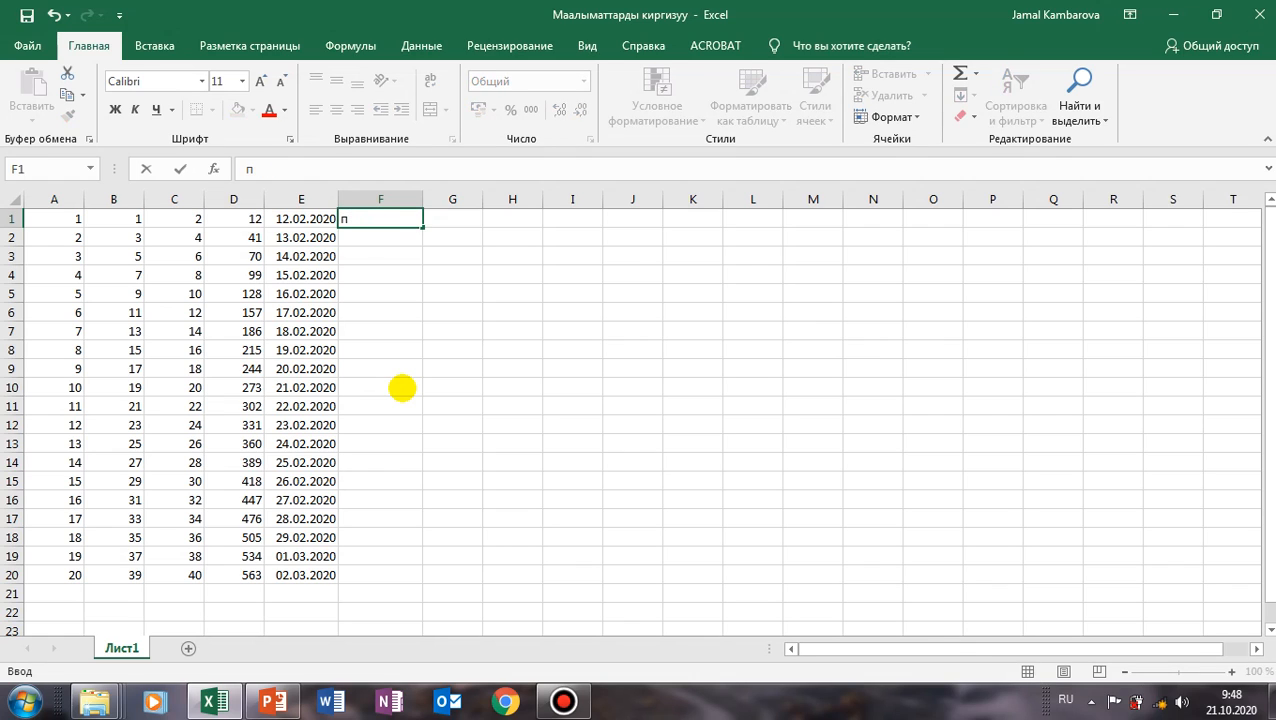
text(оне)
click(401, 388)
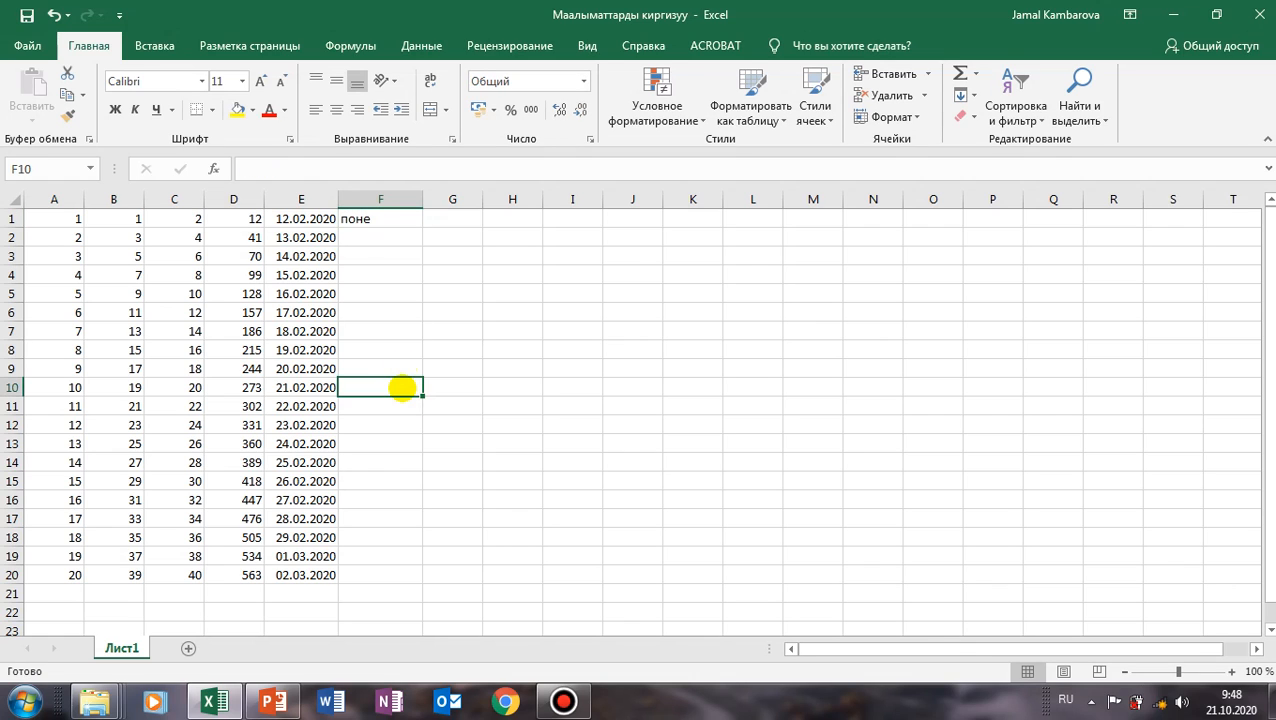
click(378, 216)
double_click(381, 218)
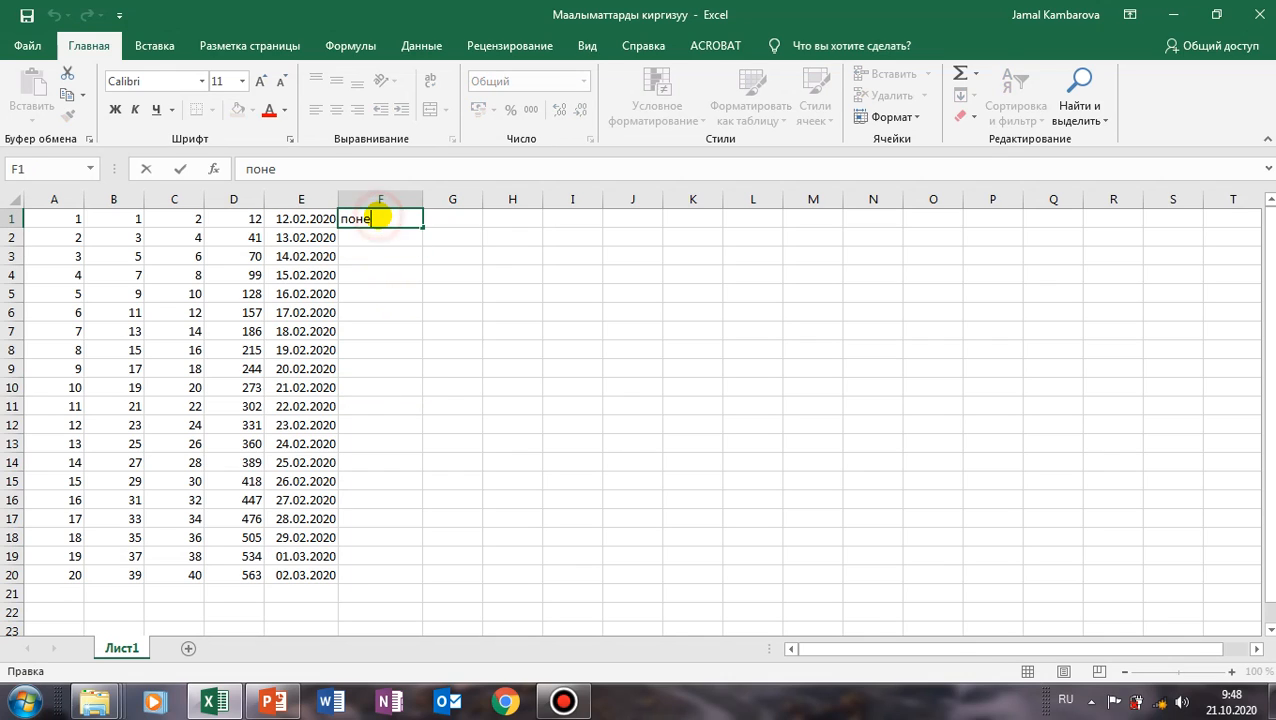
text(дельние)
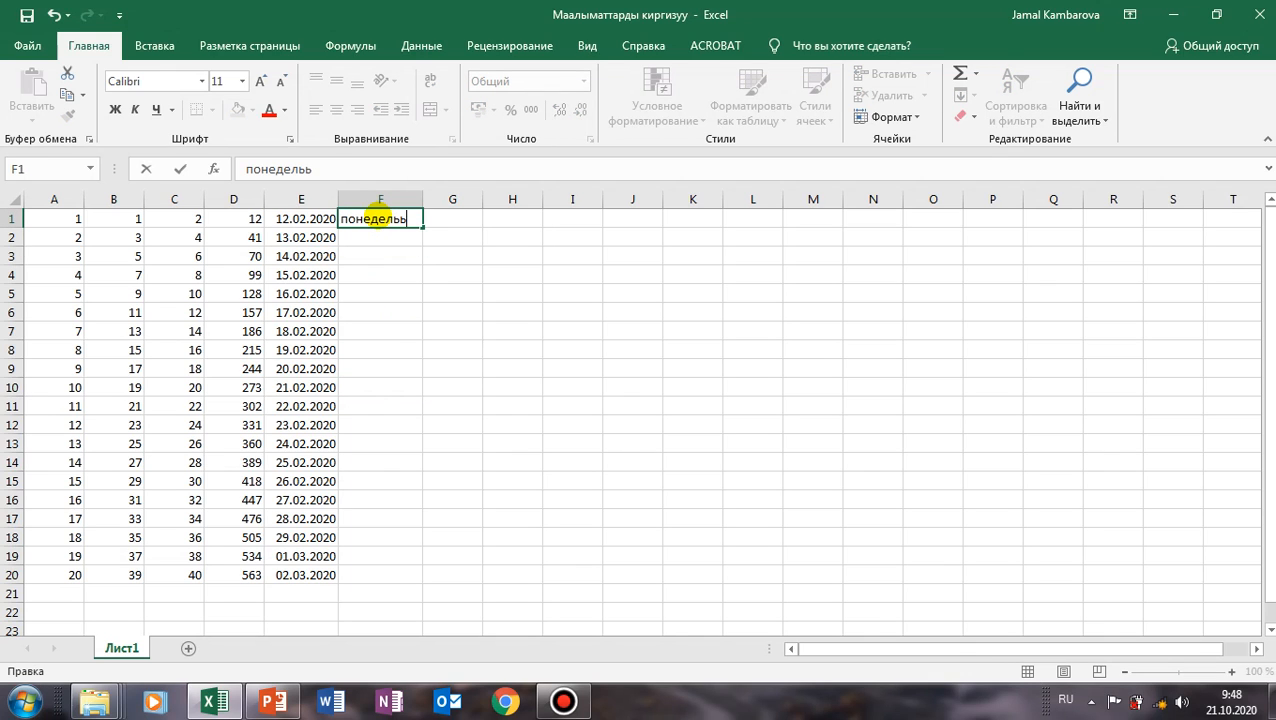
key(BackSpace)
key(BackSpace)
key(BackSpace)
text(ник)
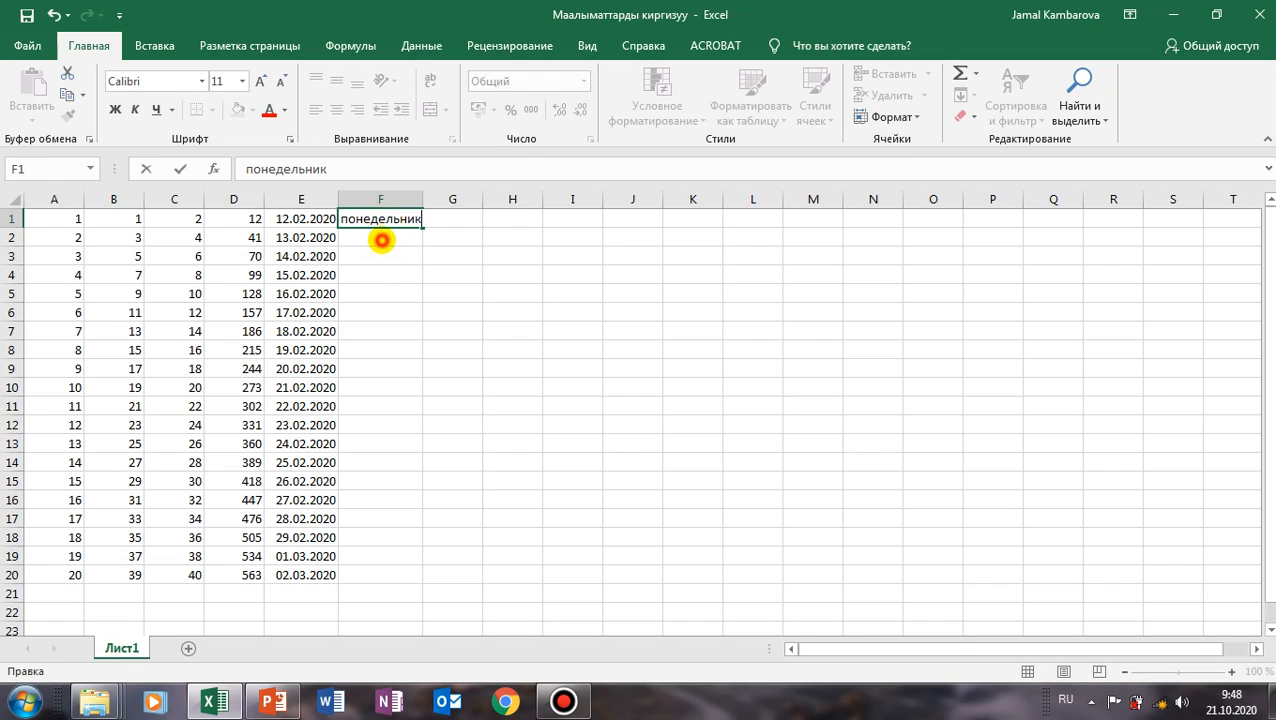
click(379, 236)
Widen column F slightly more and autofill the weekday names from cell F1 down to F20.
click(380, 217)
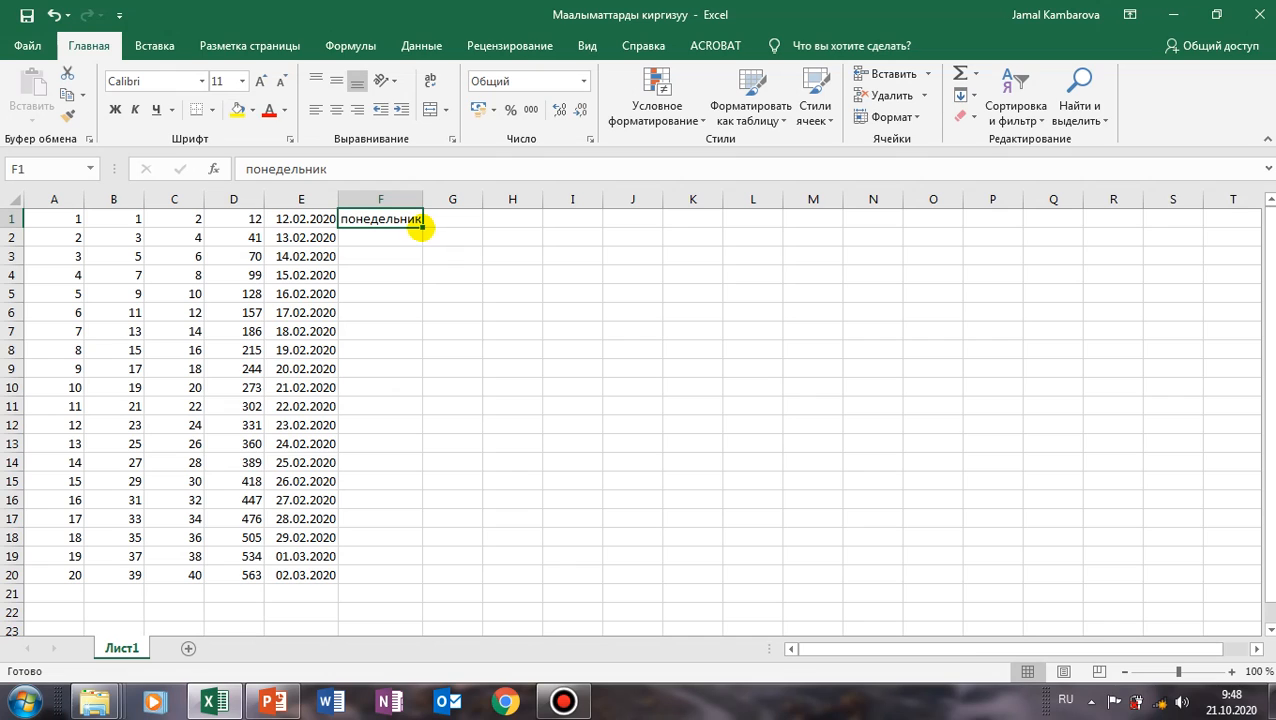
drag(422, 199, 432, 580)
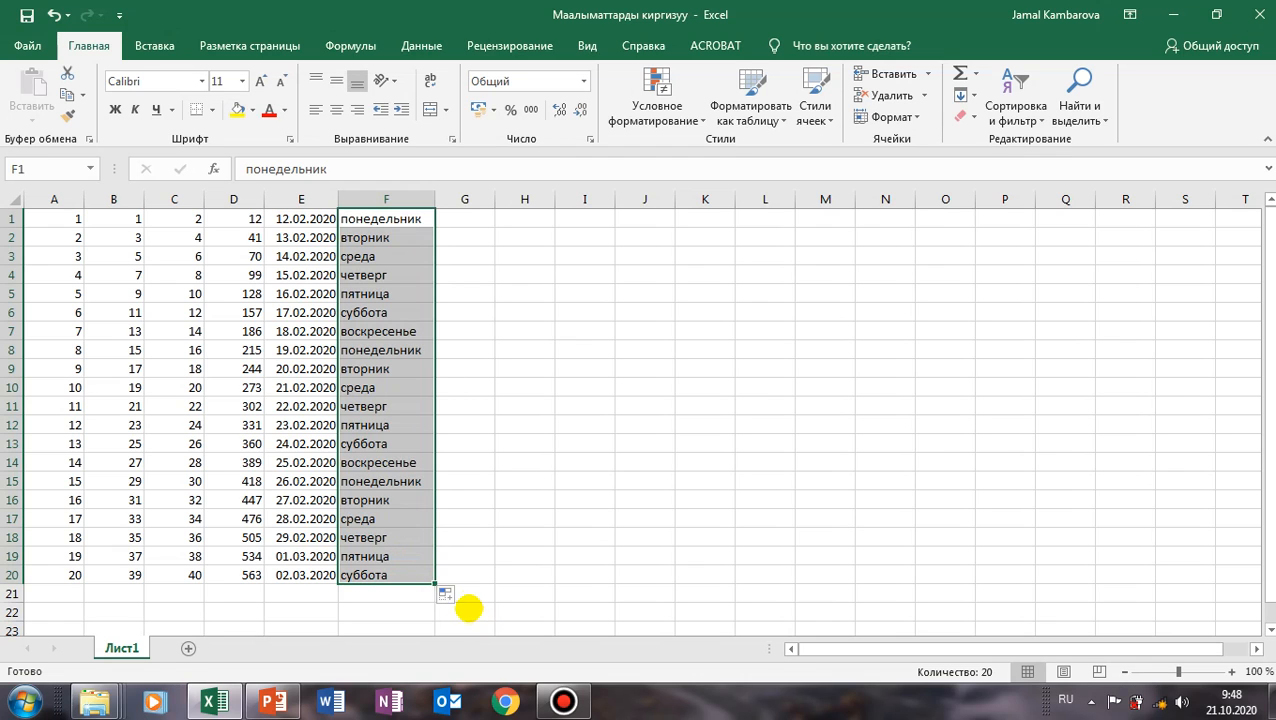
Switch the weekday series in F1:F20 to working days (Заполнить по рабочим дням) and return it to filling by days (Заполнить по дням).
click(455, 596)
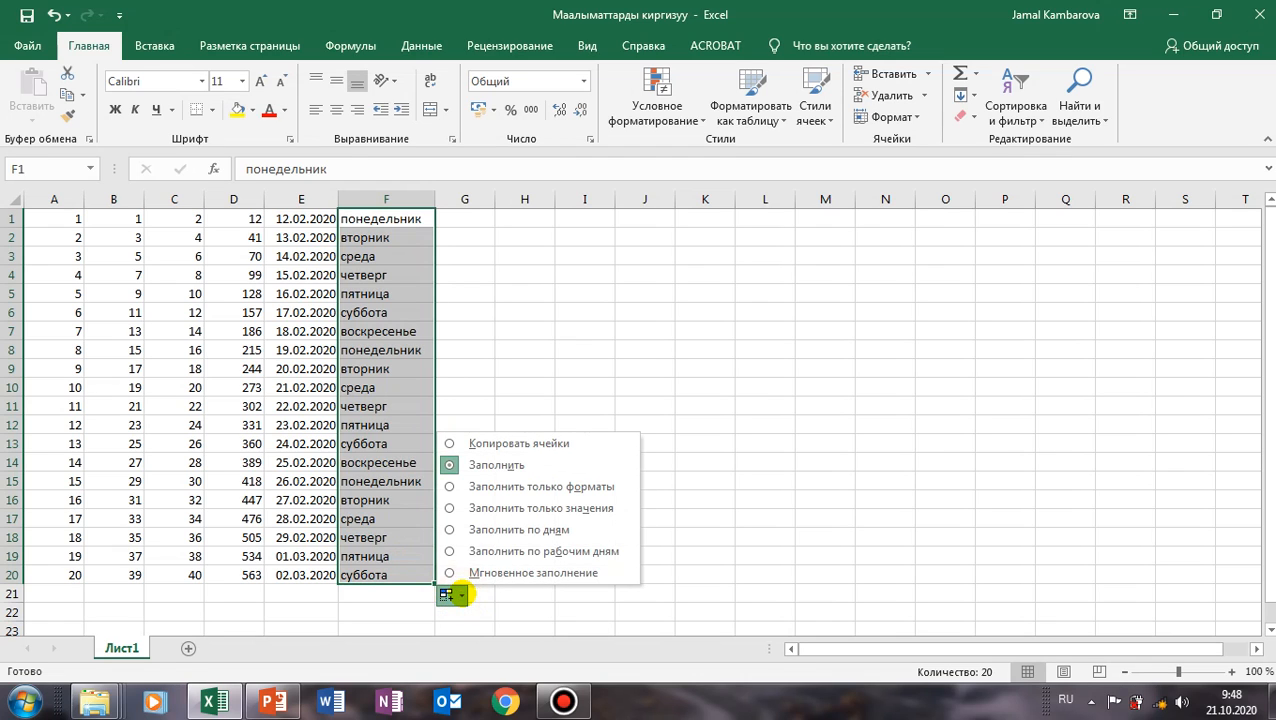
click(525, 551)
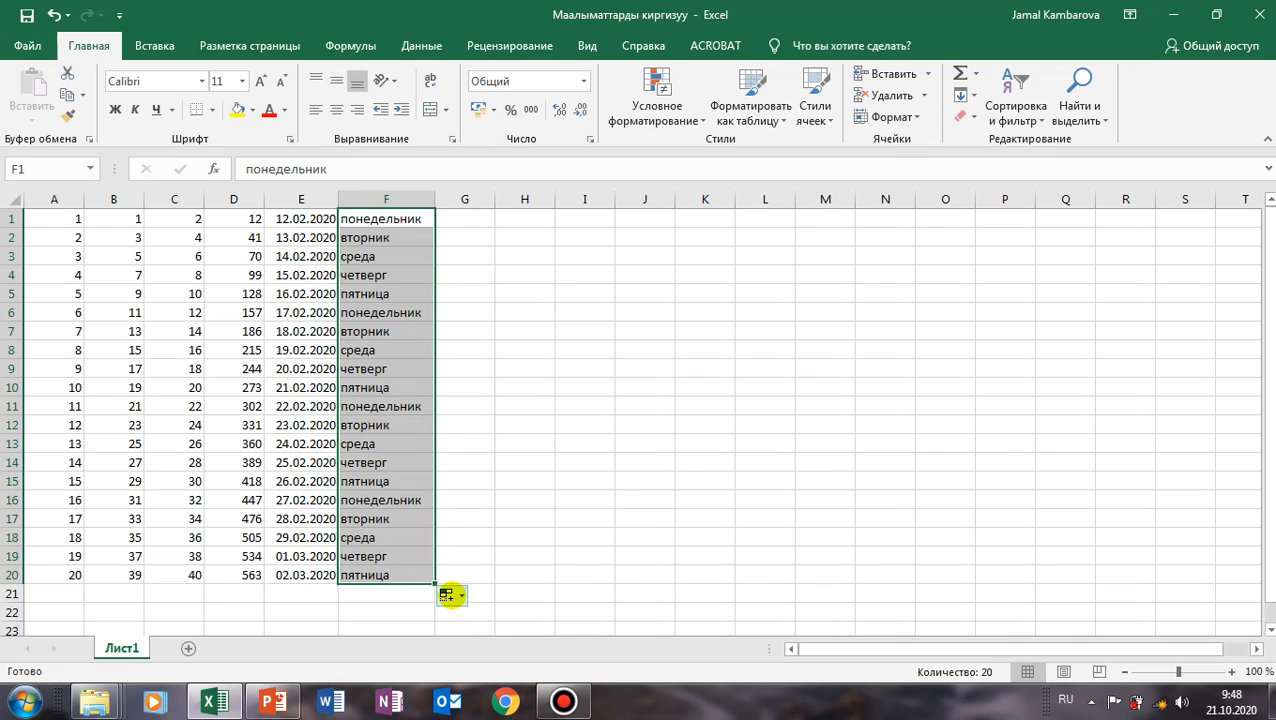
click(450, 594)
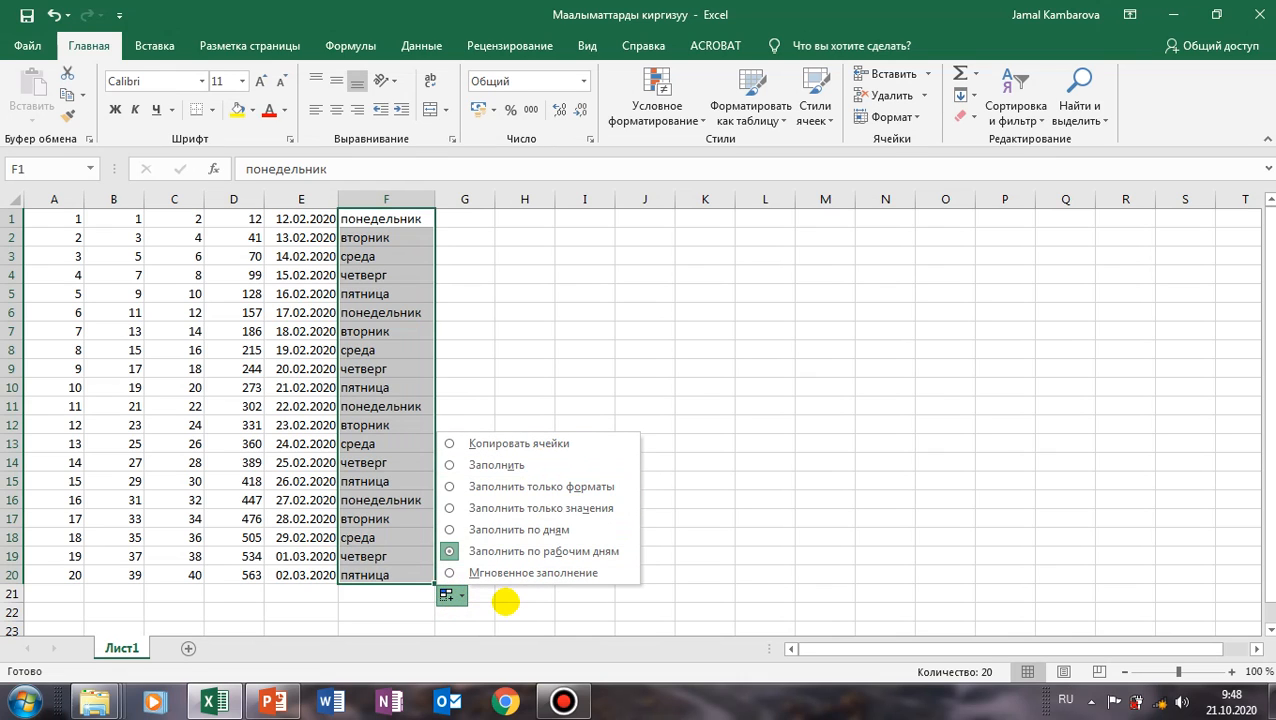
click(530, 529)
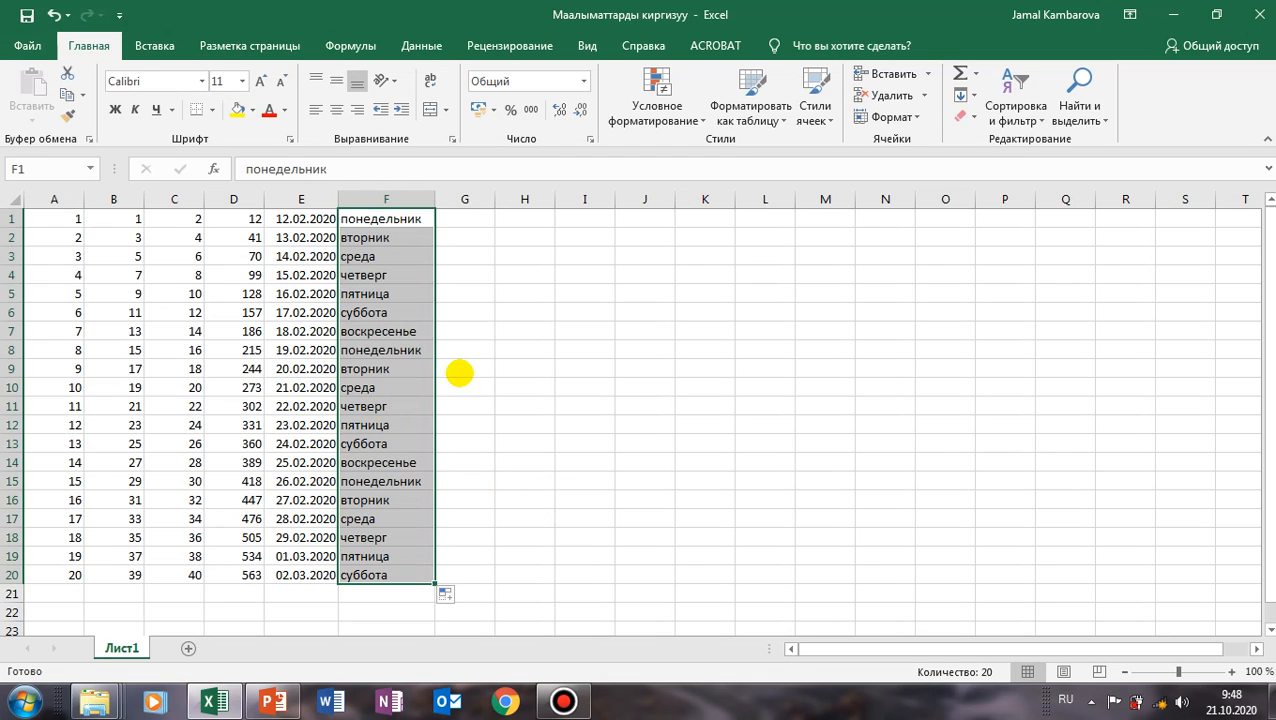
Widen column G and enter март in cell G1.
drag(495, 199, 543, 199)
click(486, 220)
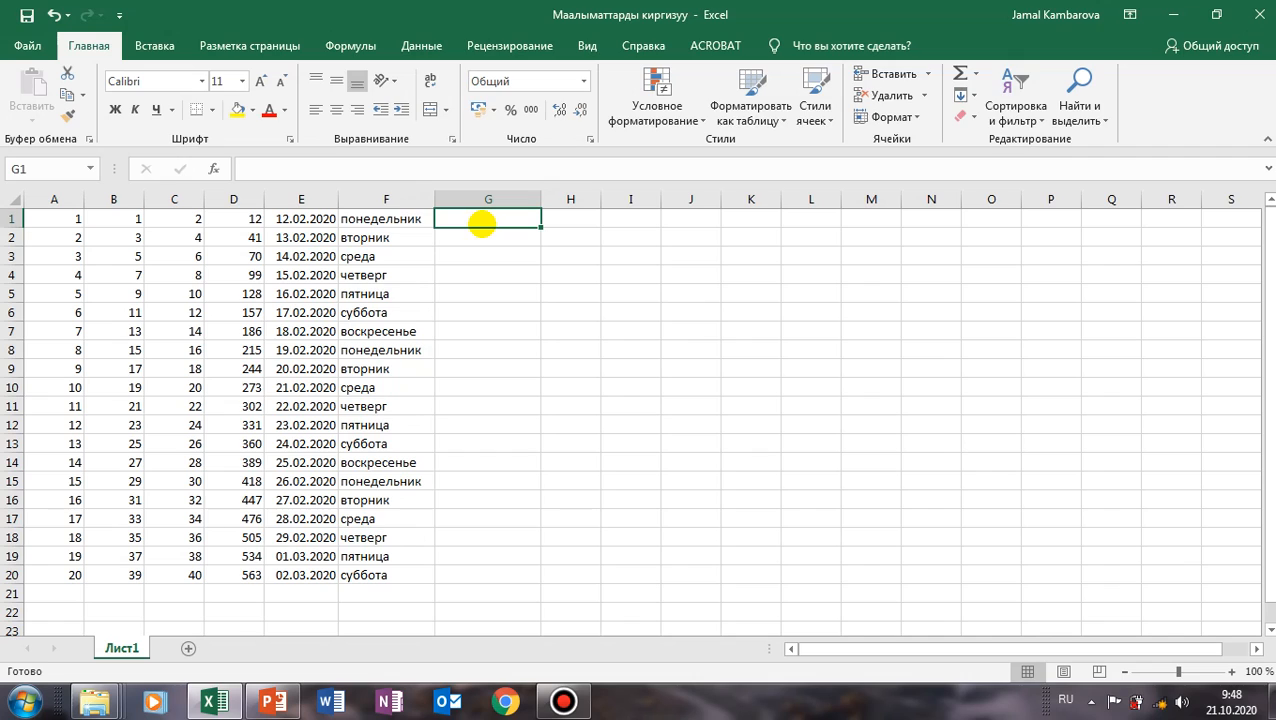
text(январь)
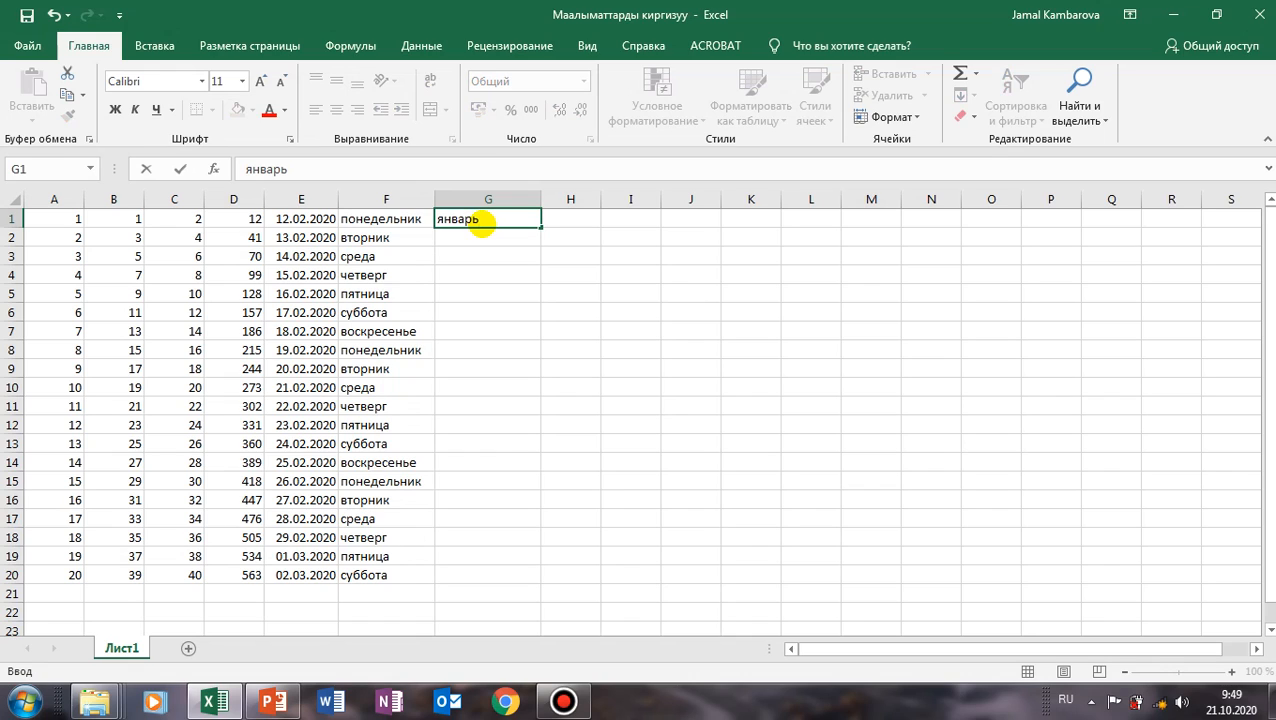
key(BackSpace)
key(BackSpace)
key(BackSpace)
key(BackSpace)
key(BackSpace)
key(BackSpace)
text(март)
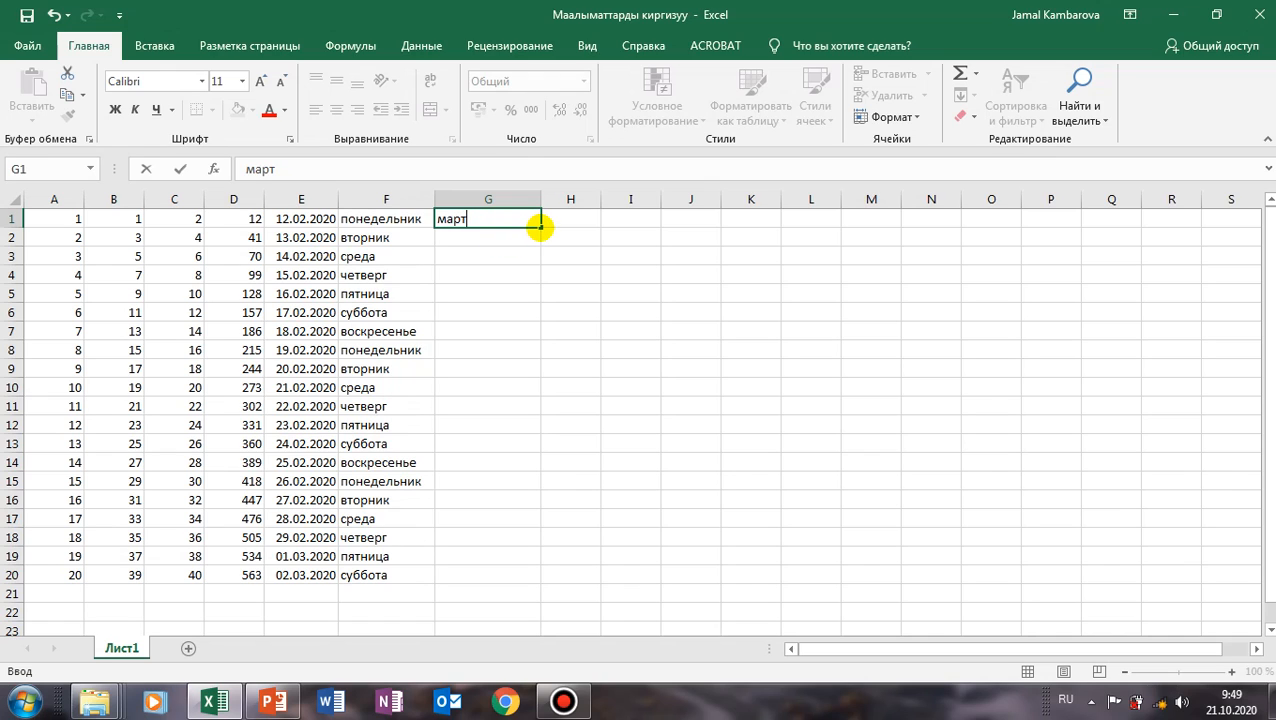
Autofill the month names from cell G1 down to G20 and review the available fill options without changing them.
drag(540, 226, 515, 577)
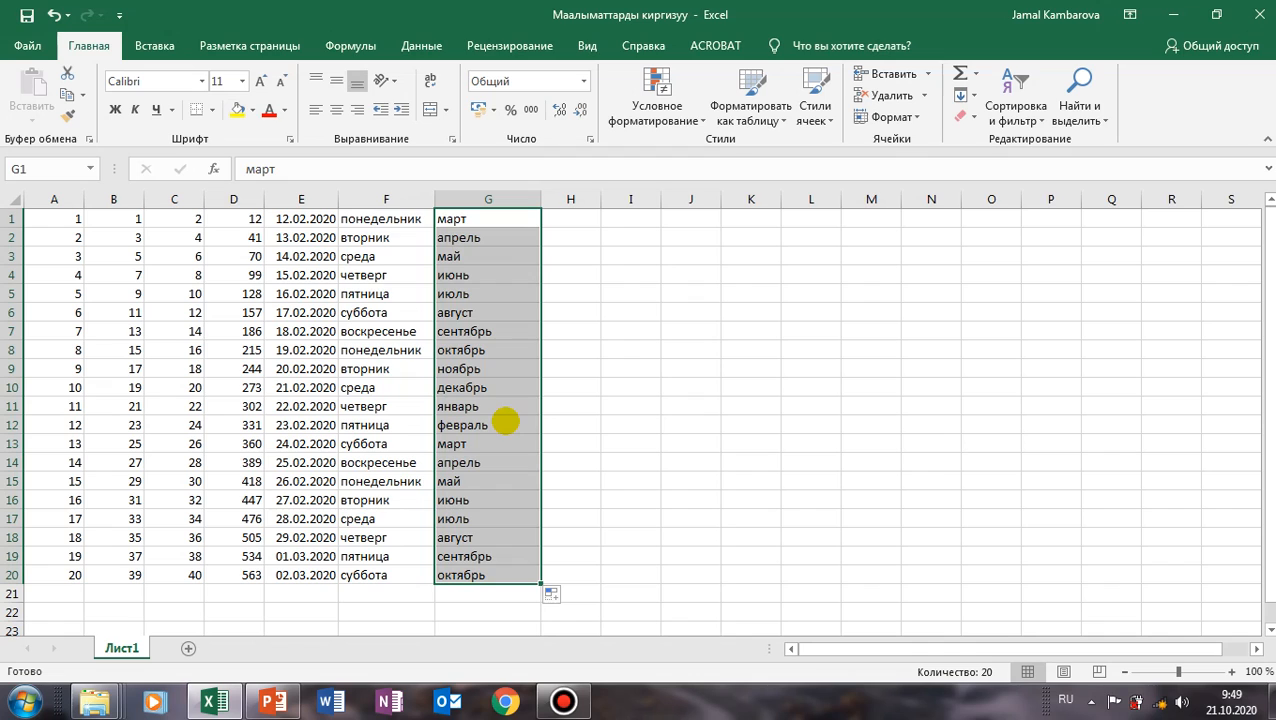
click(556, 595)
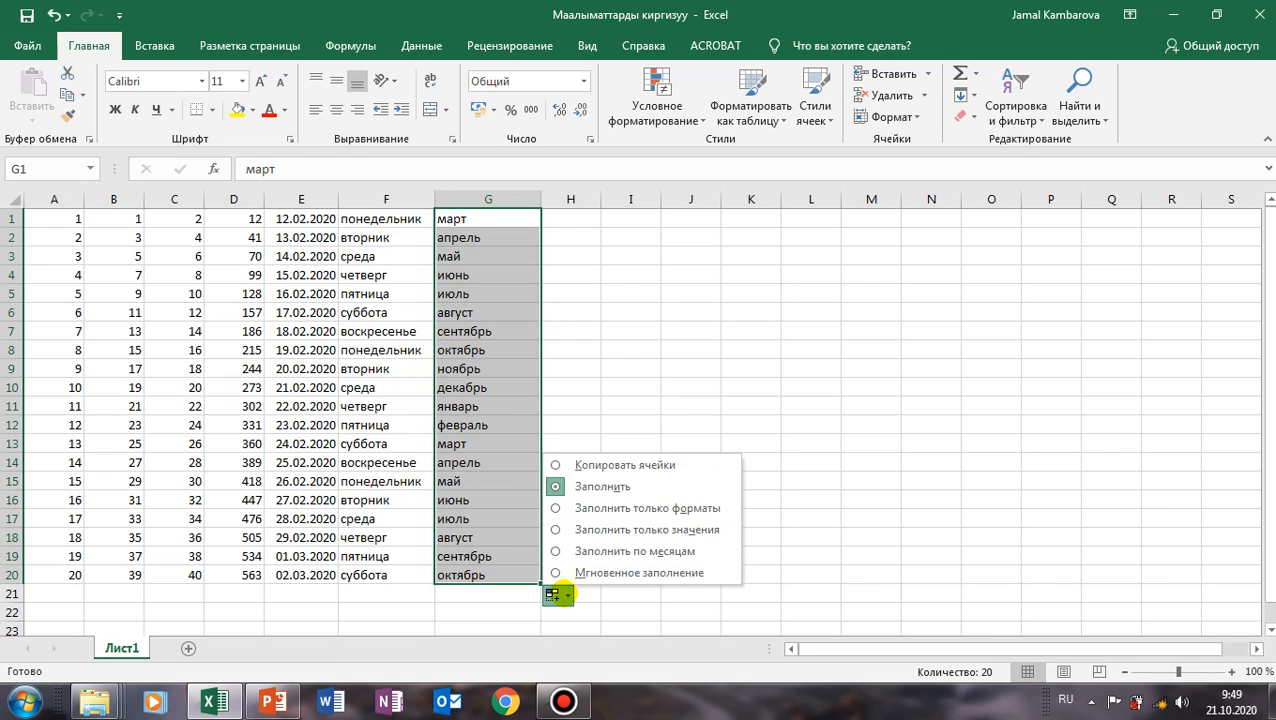
click(809, 491)
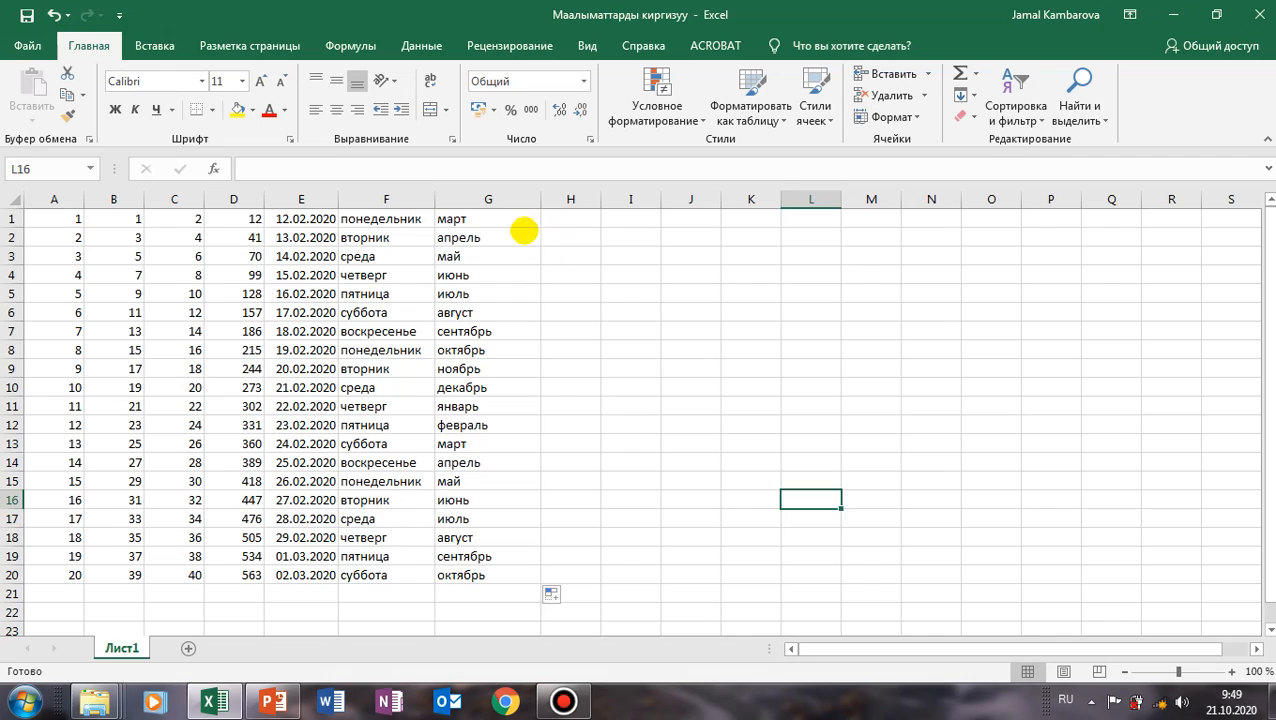
click(514, 222)
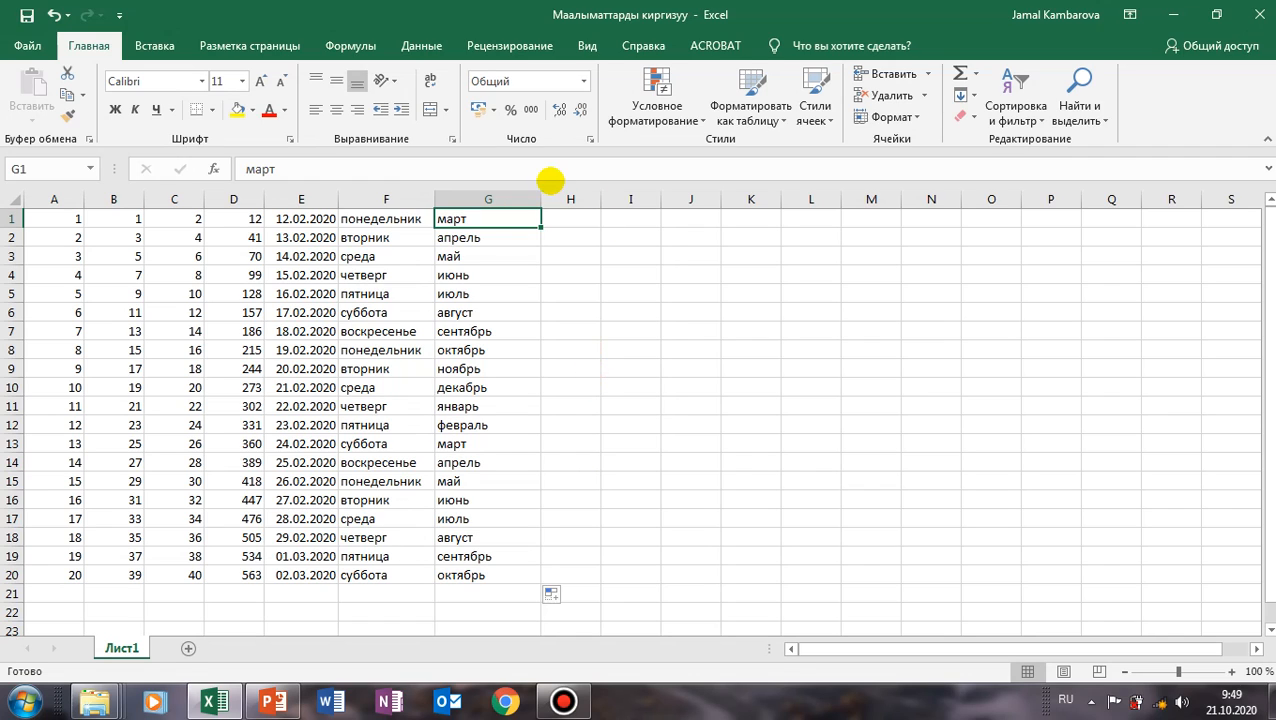
Widen column H slightly and enter 2 in cell H1 and 5 in cell H2.
click(575, 226)
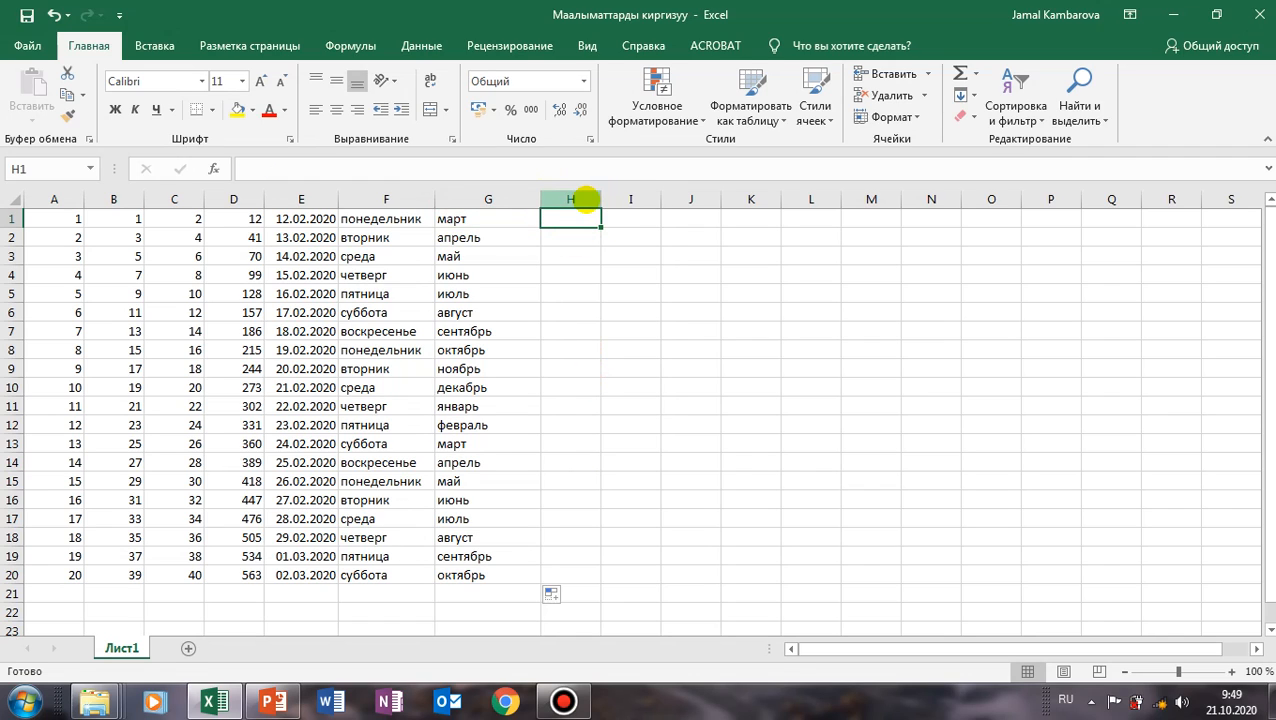
drag(601, 199, 617, 200)
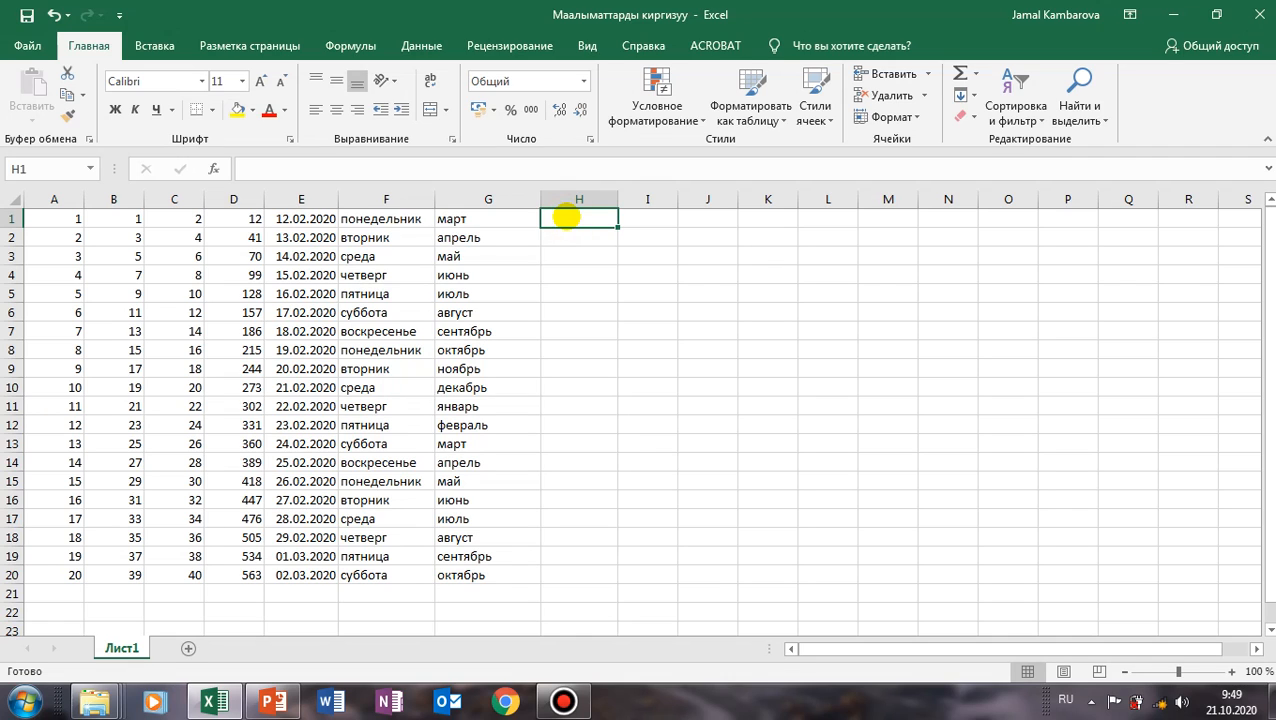
text(2)
key(Return)
text(5)
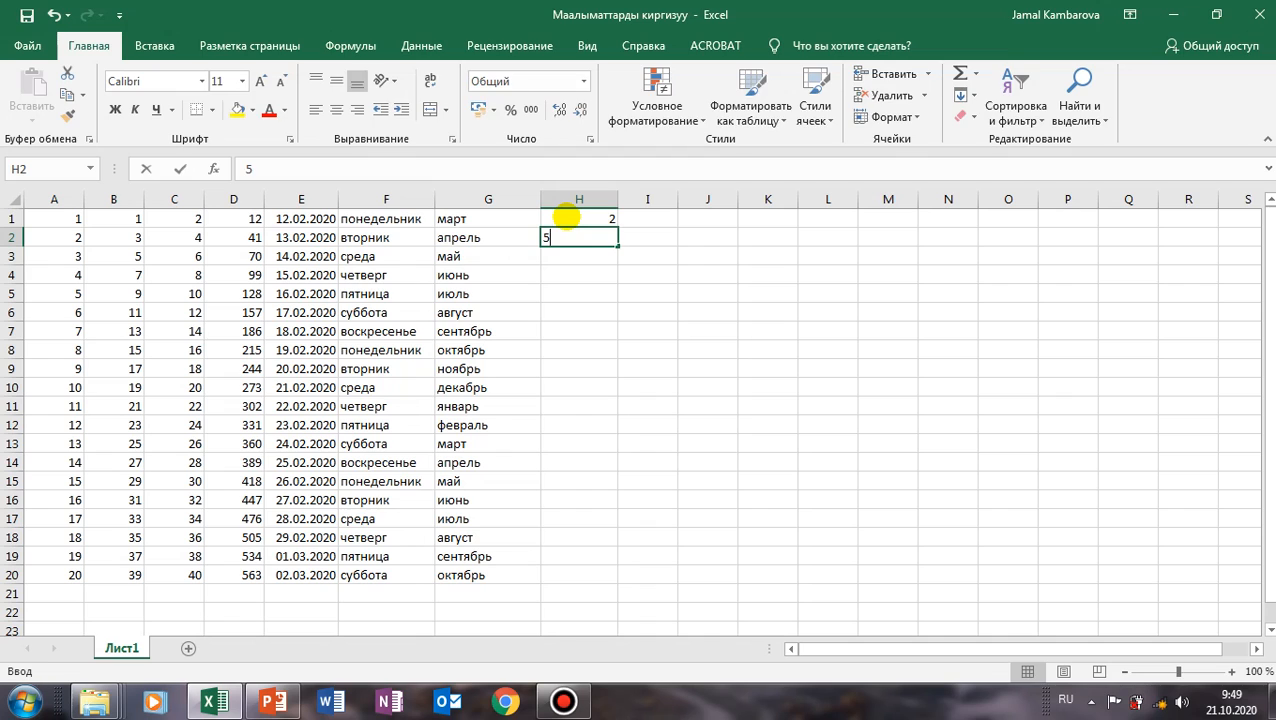
Extend the number series from cells H1:H2 down to H20.
click(565, 215)
drag(592, 213, 601, 236)
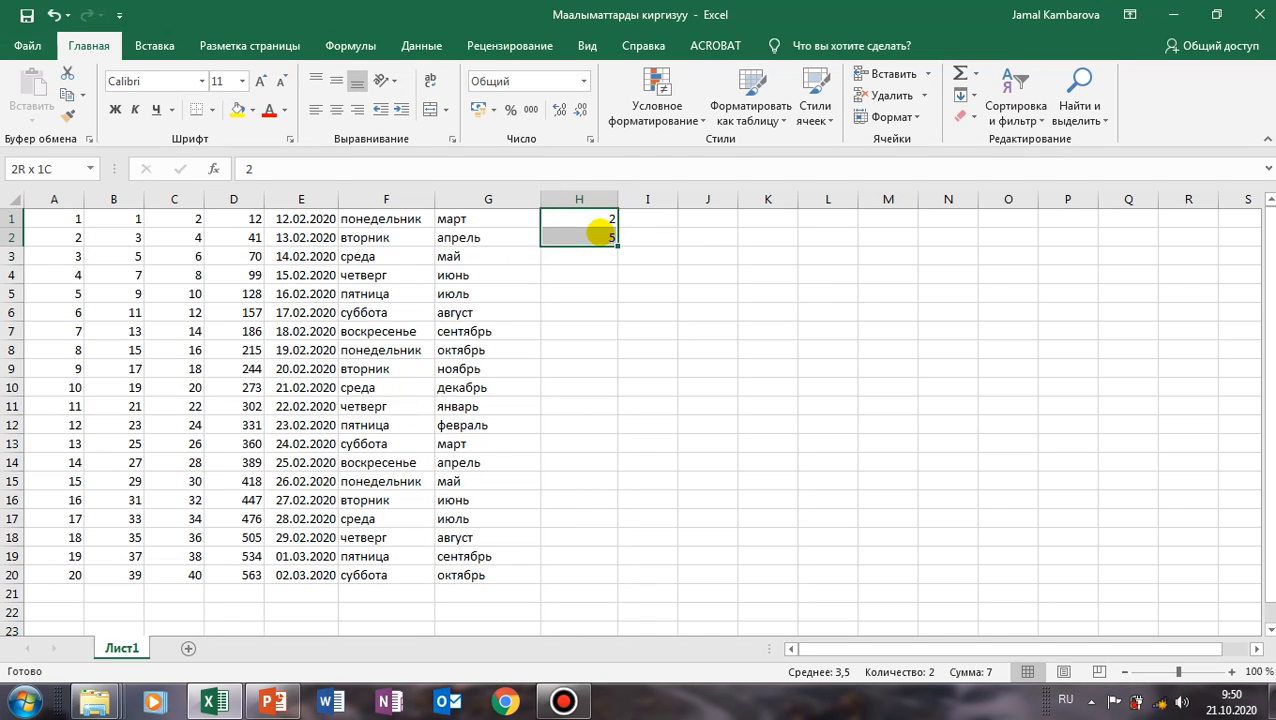
drag(616, 242, 622, 592)
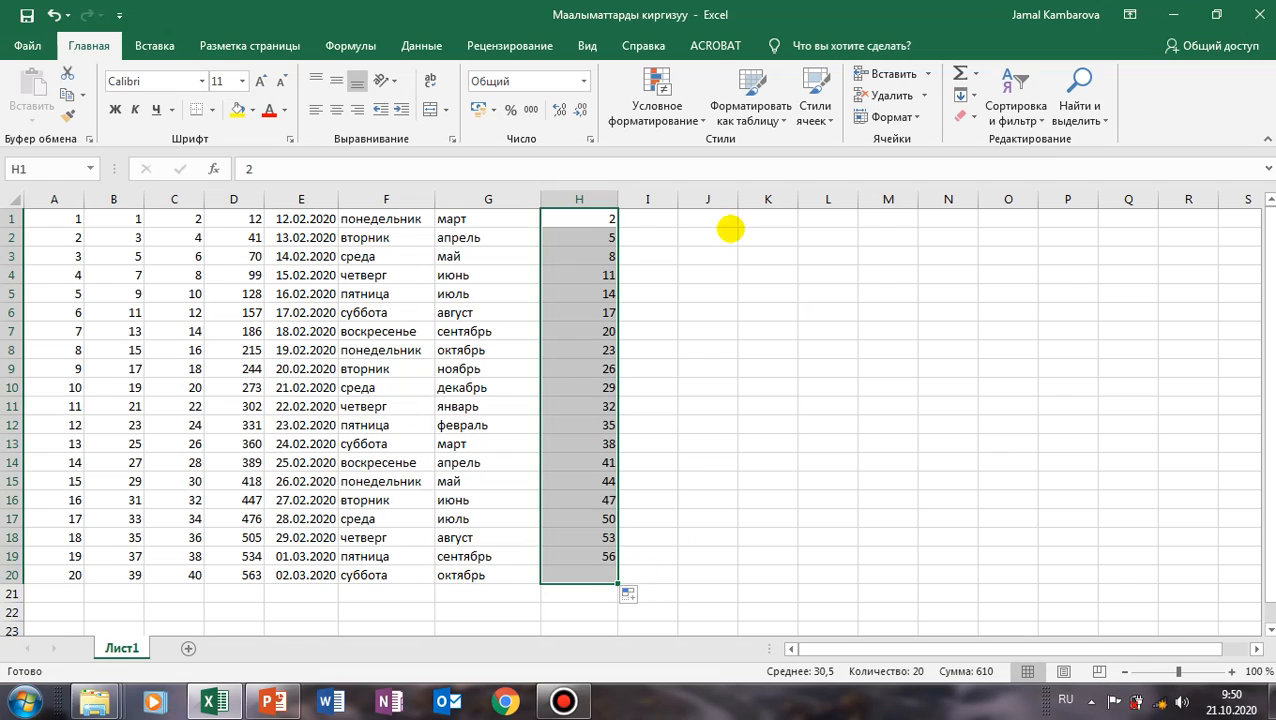
Enter 1 in cell I1 and 4 in cell I2.
click(661, 217)
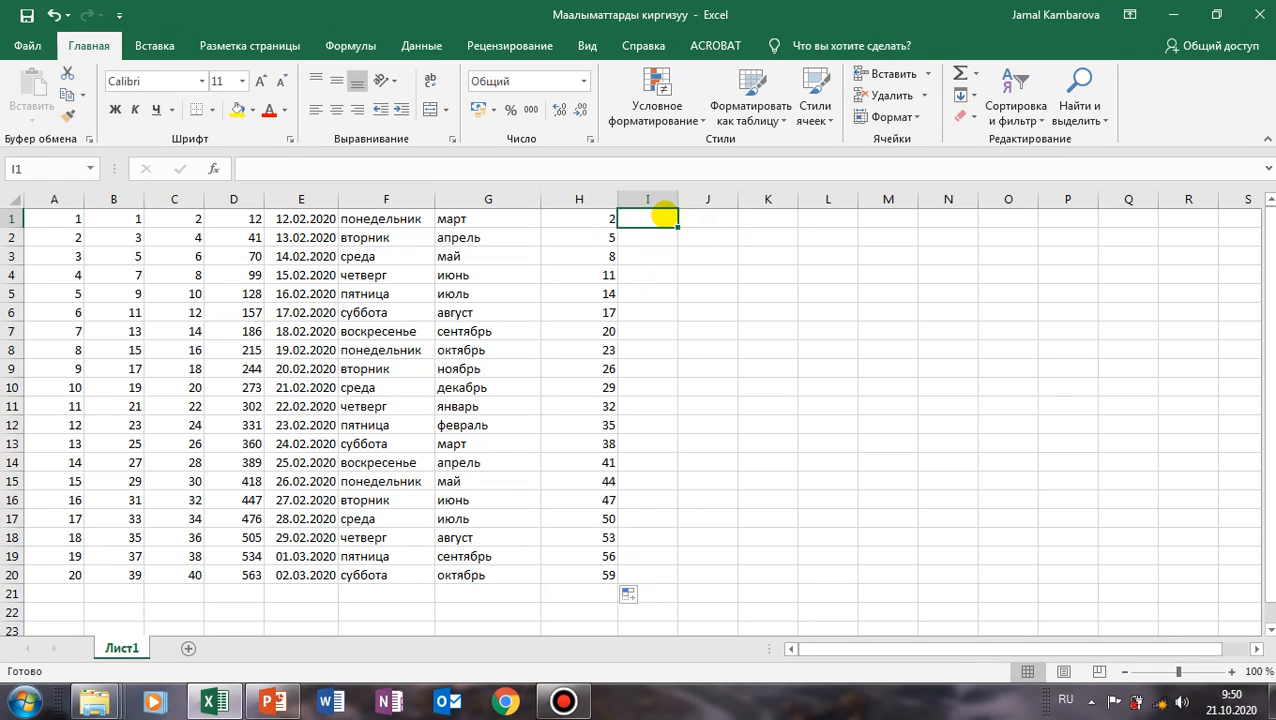
text(1)
key(Return)
text(4)
Extend the number series from cells I1:I2 down to I20, keeping the default fill option (Заполнить).
click(665, 216)
drag(665, 216, 686, 586)
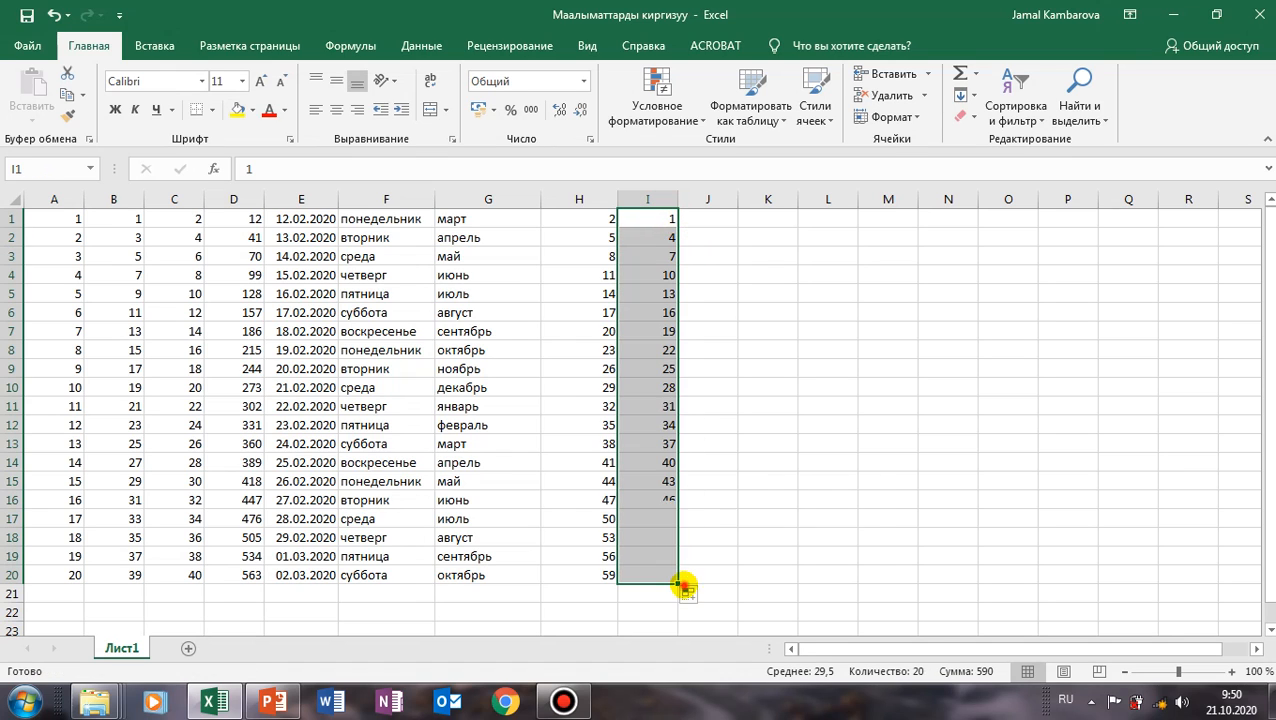
click(690, 595)
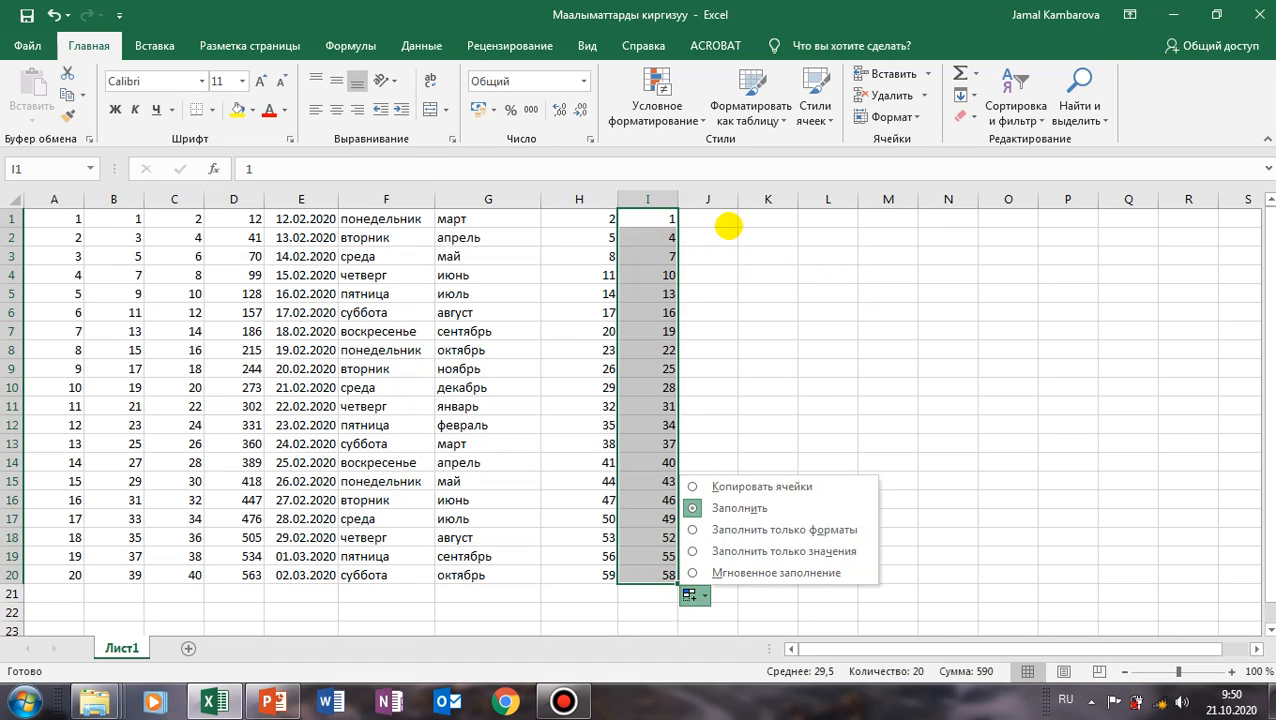
click(712, 222)
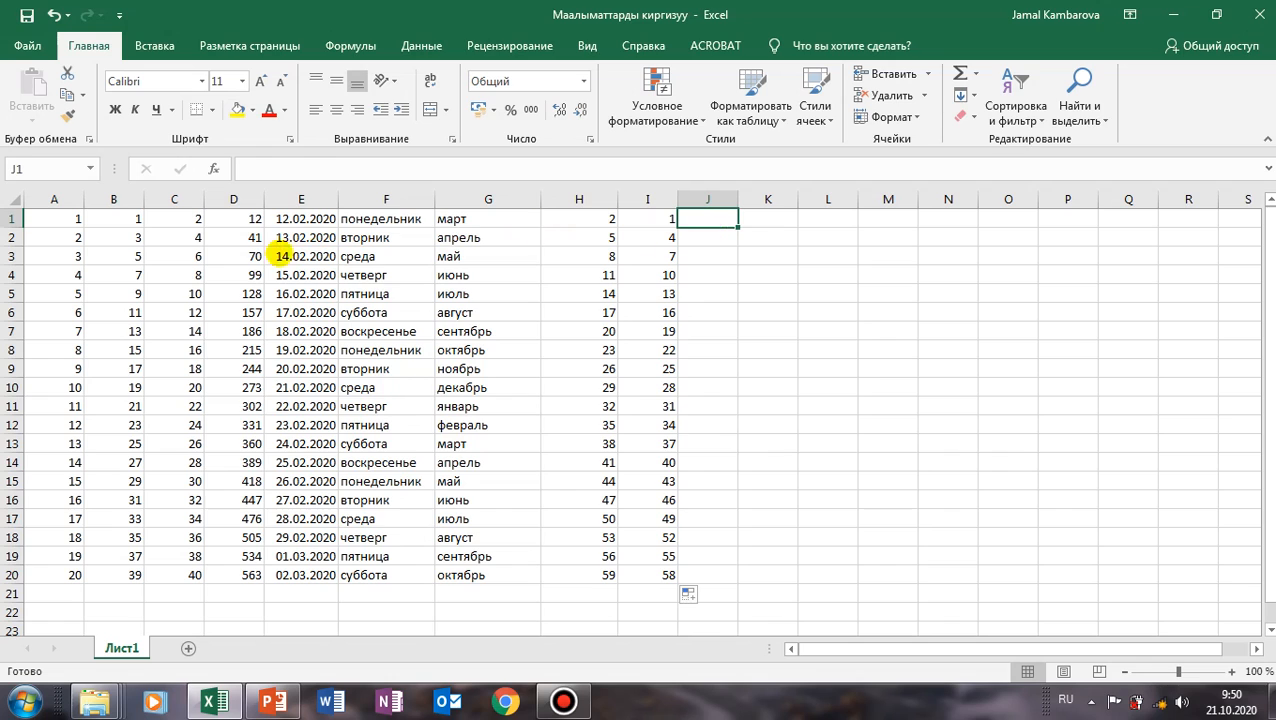
click(580, 218)
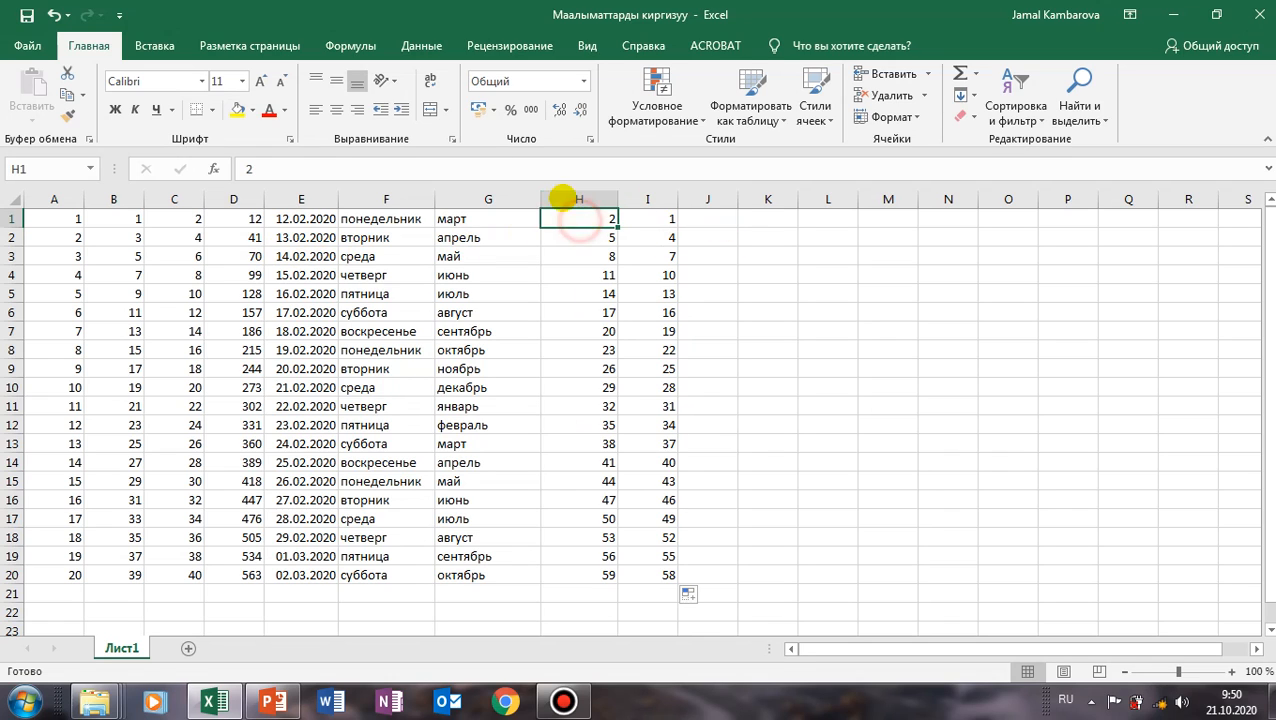
click(661, 218)
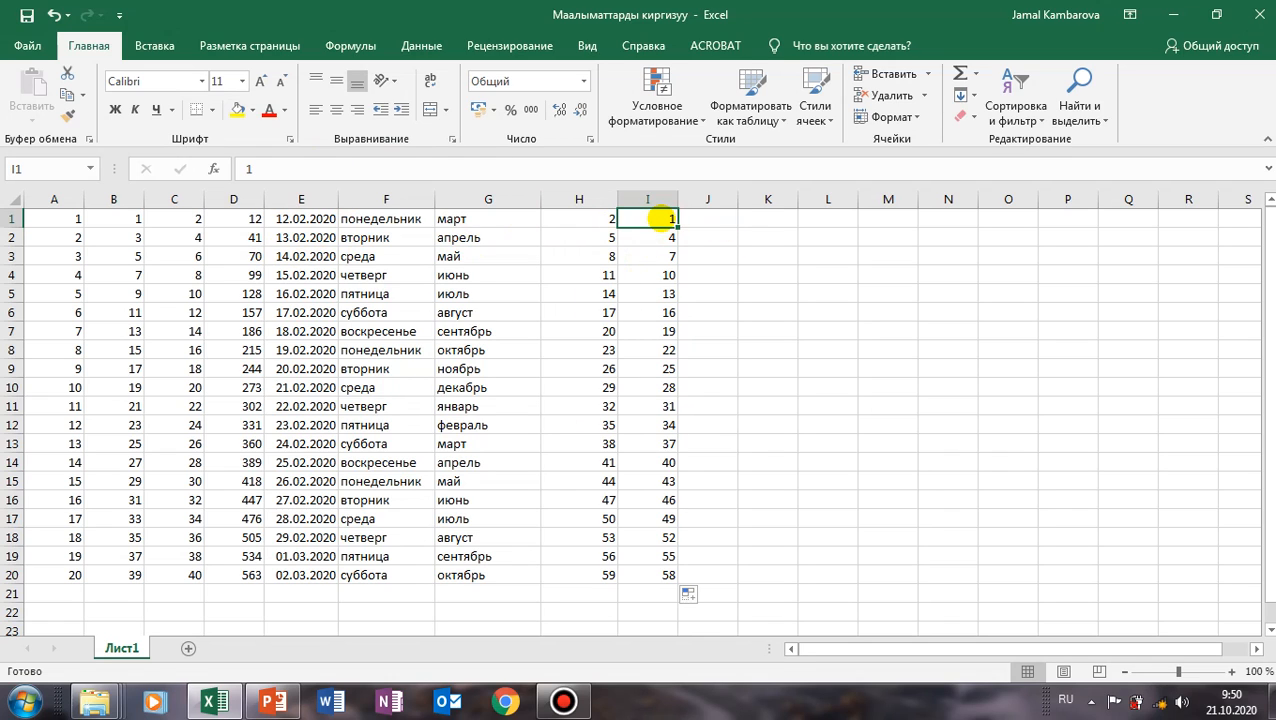
Enter a formula in cell J1 that adds cells H1 and I1 (=H1+I1).
click(722, 220)
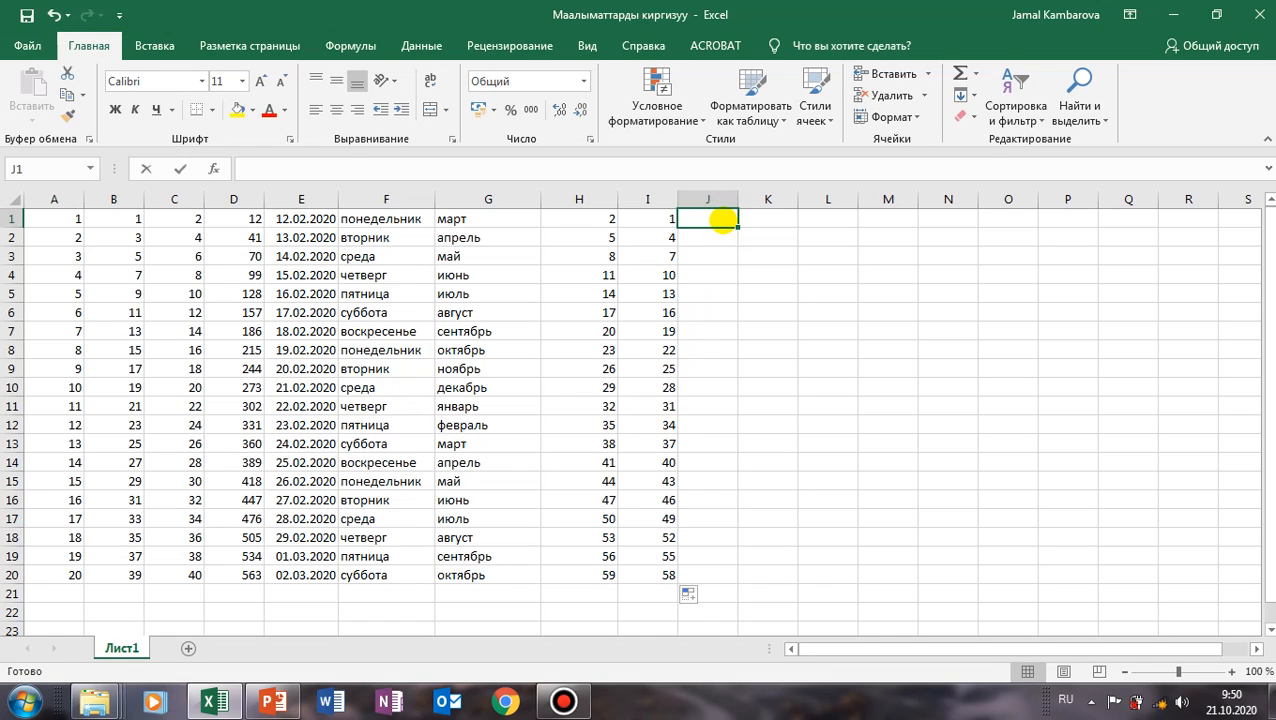
text(=)
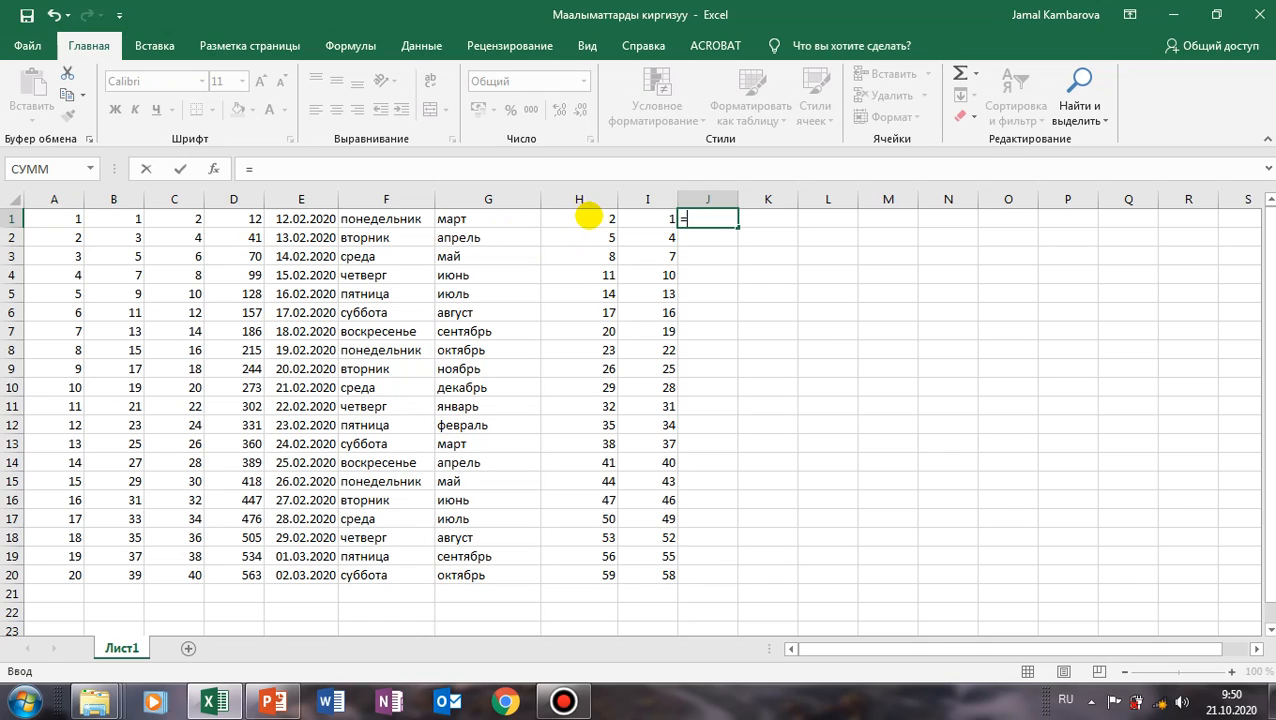
click(588, 217)
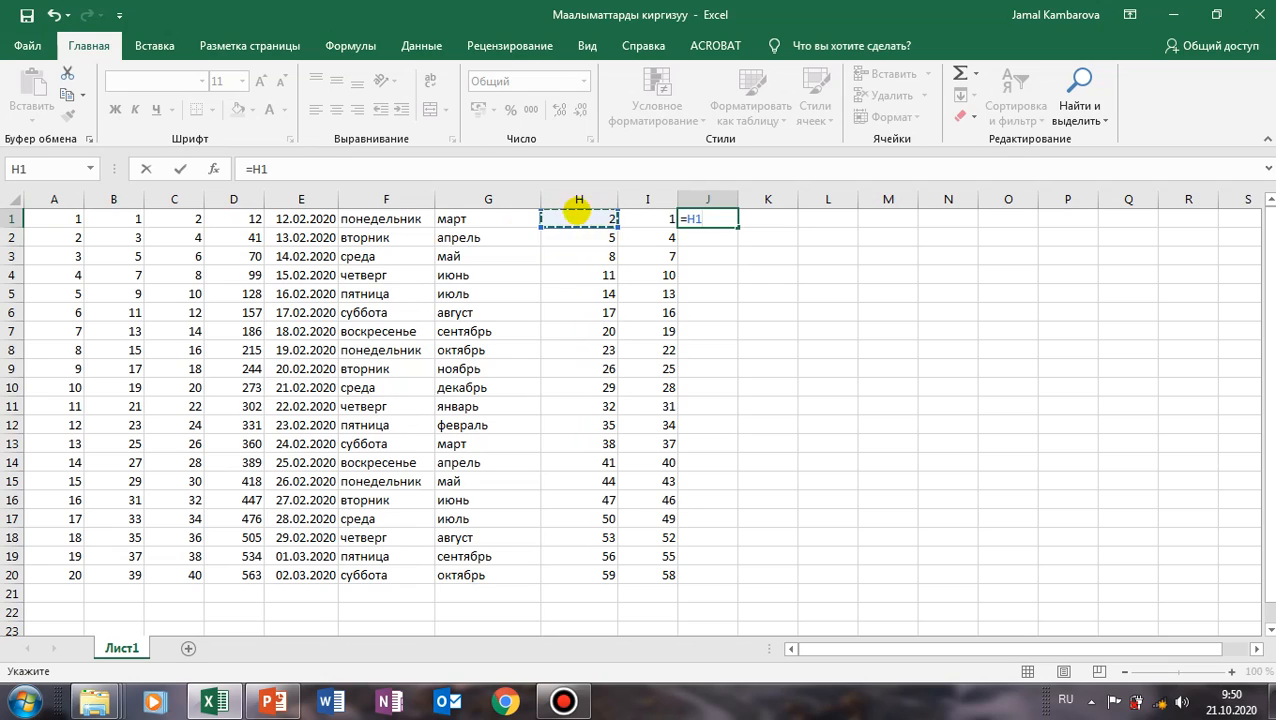
text(+)
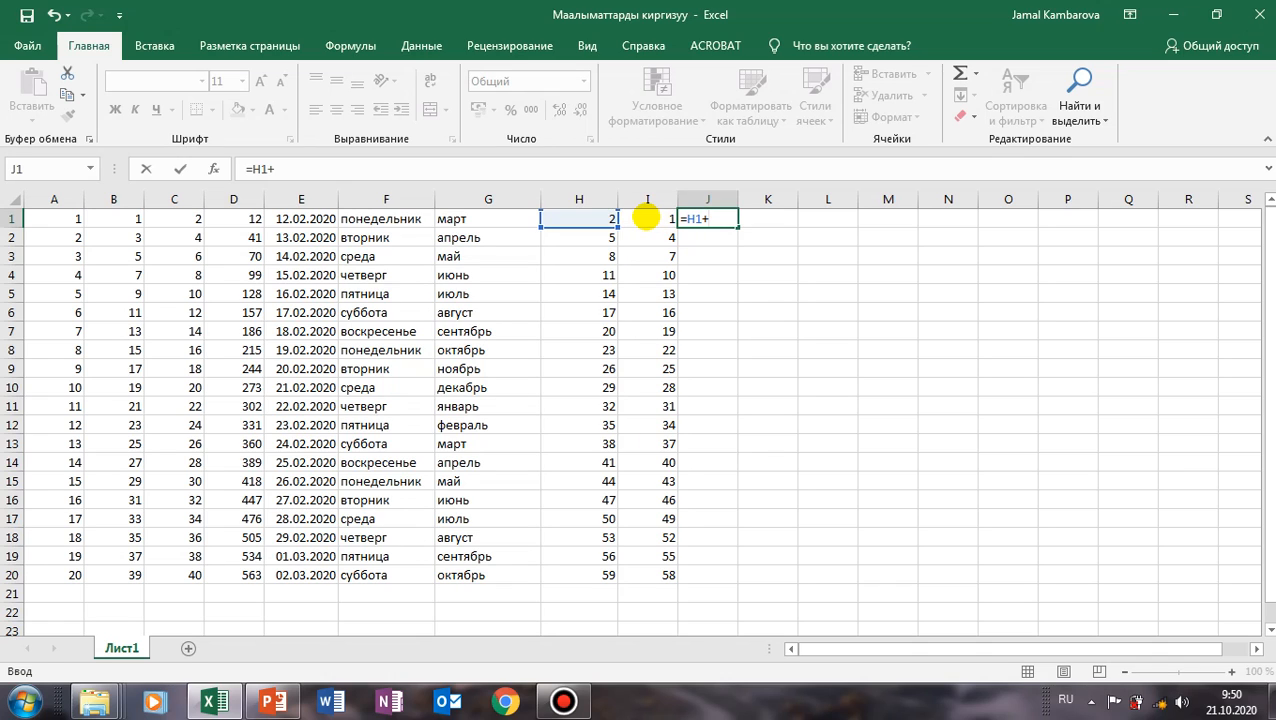
click(646, 217)
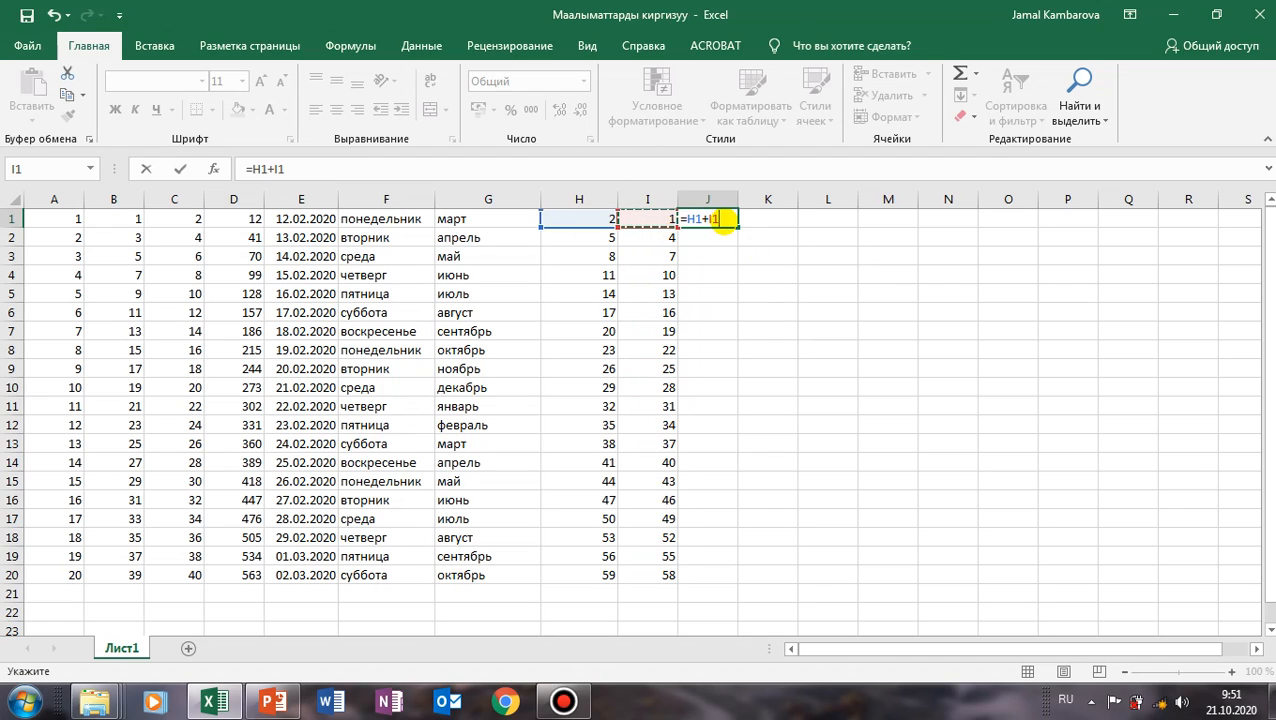
key(Return)
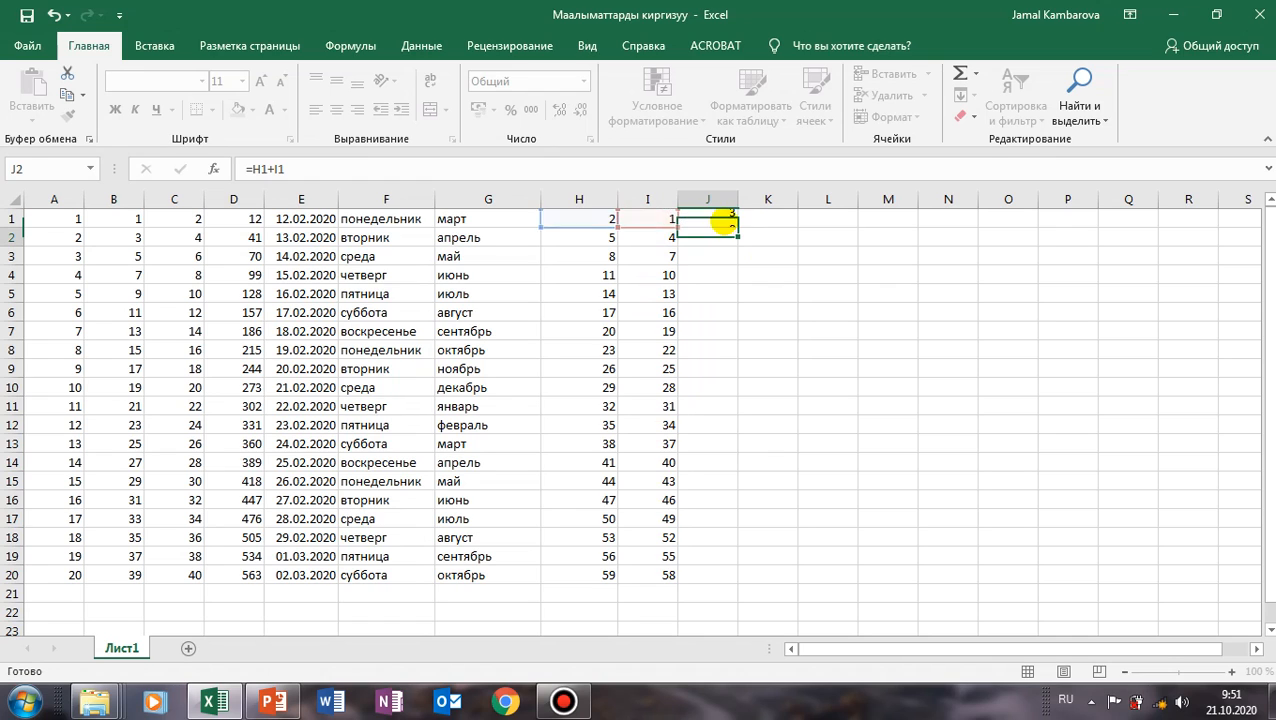
Fill the addition formula from J1 down to J20 and check the copied formulas in J1, J10 and J18.
click(722, 220)
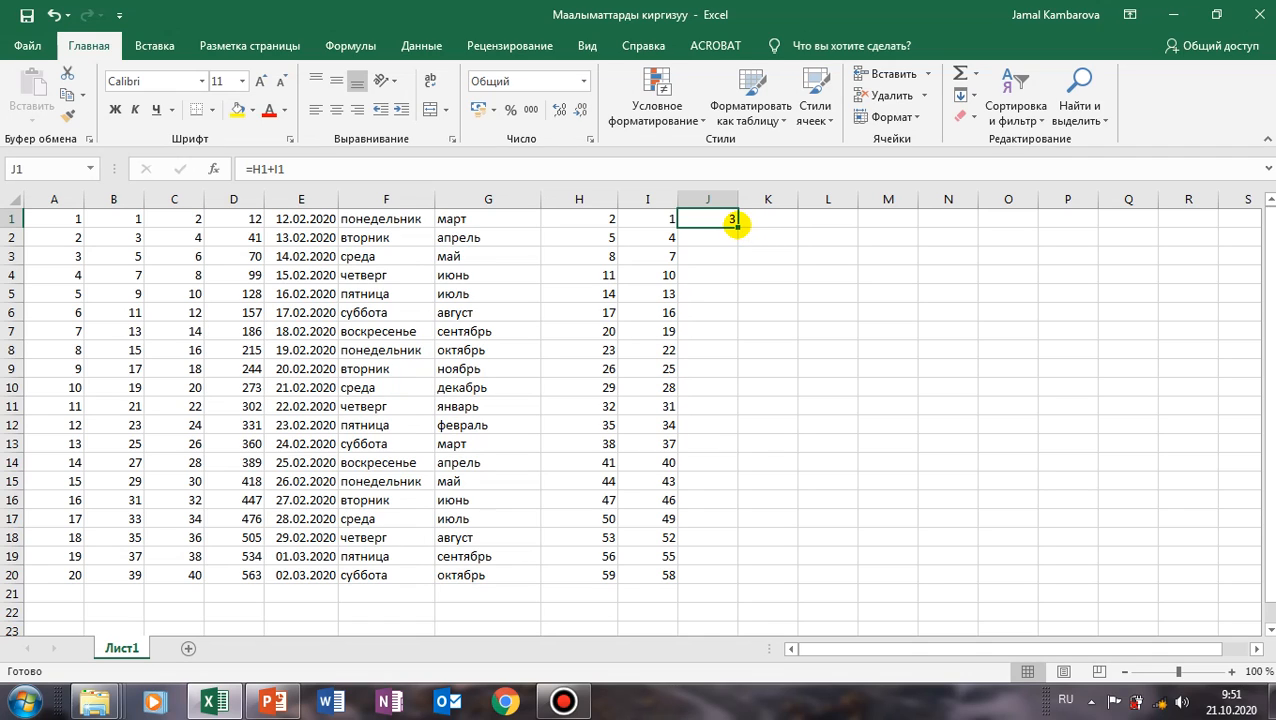
drag(735, 226, 726, 581)
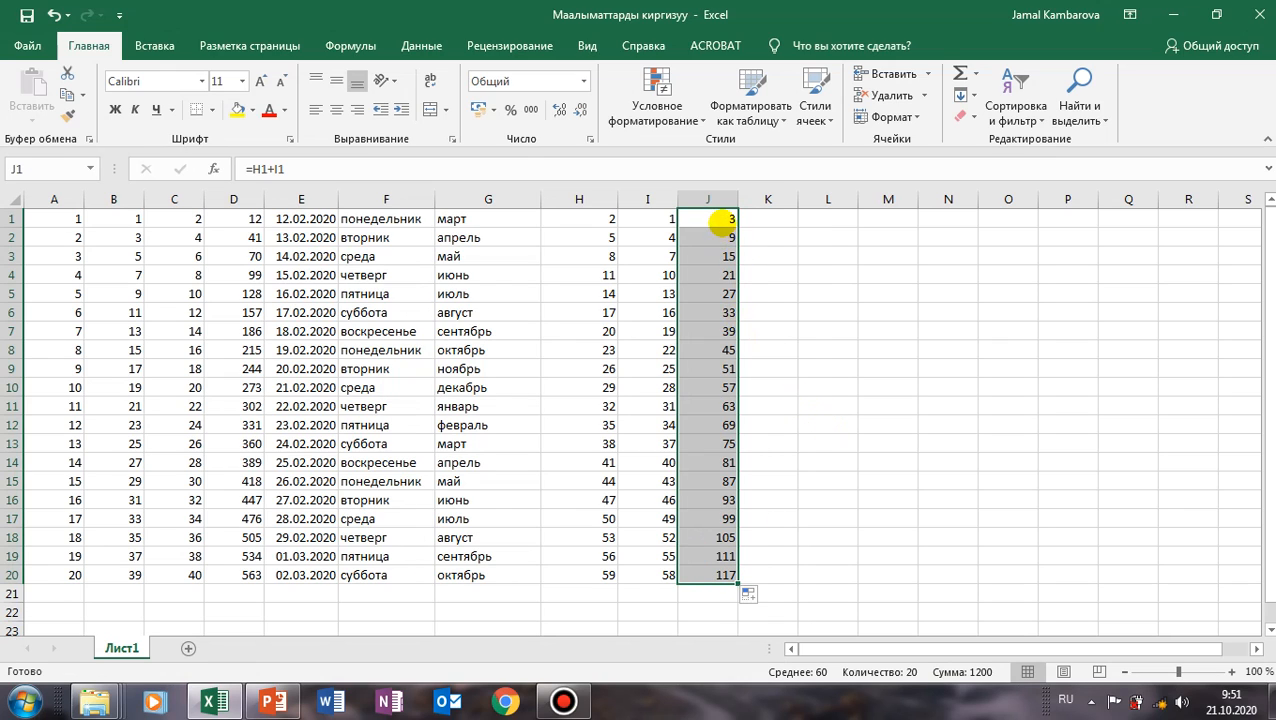
click(722, 220)
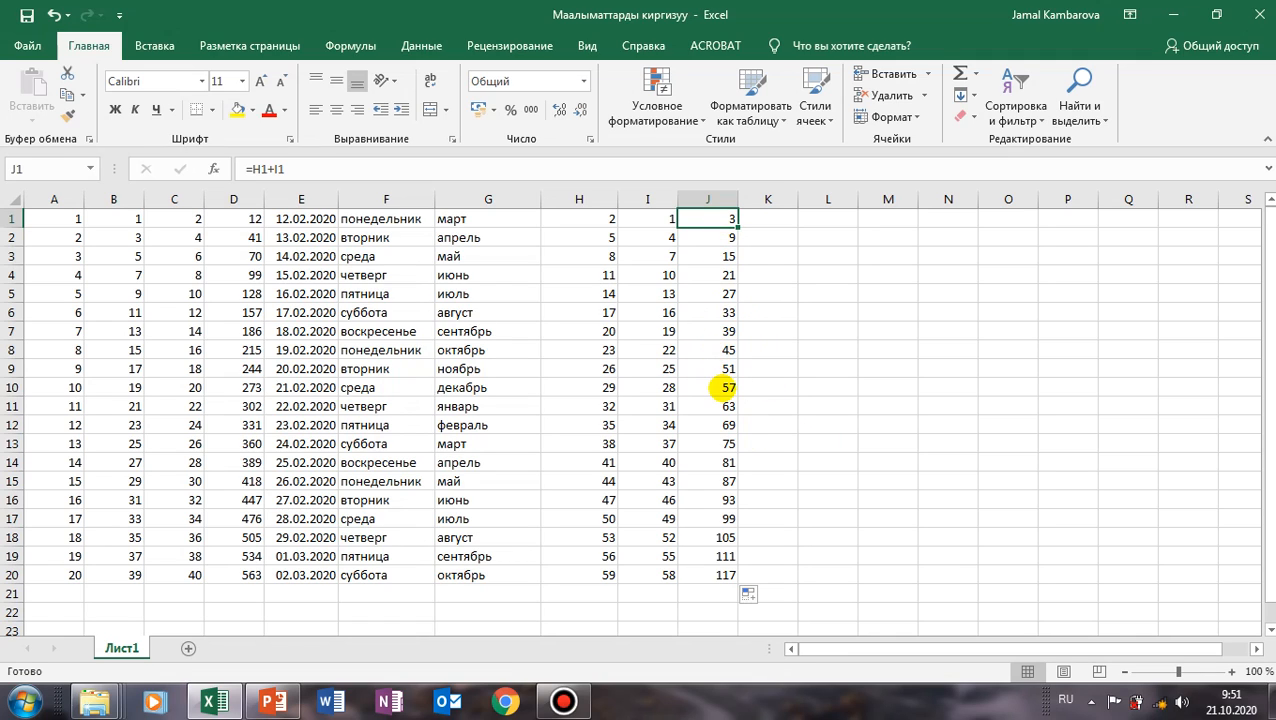
click(722, 388)
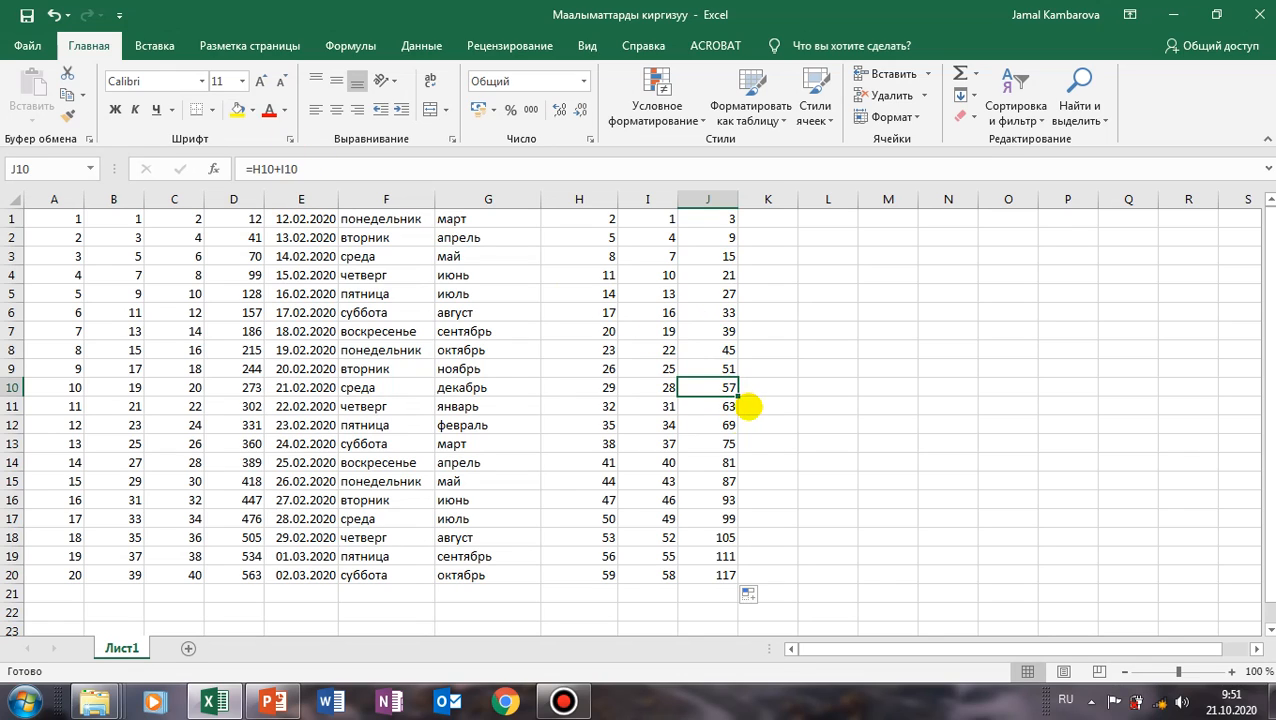
click(712, 535)
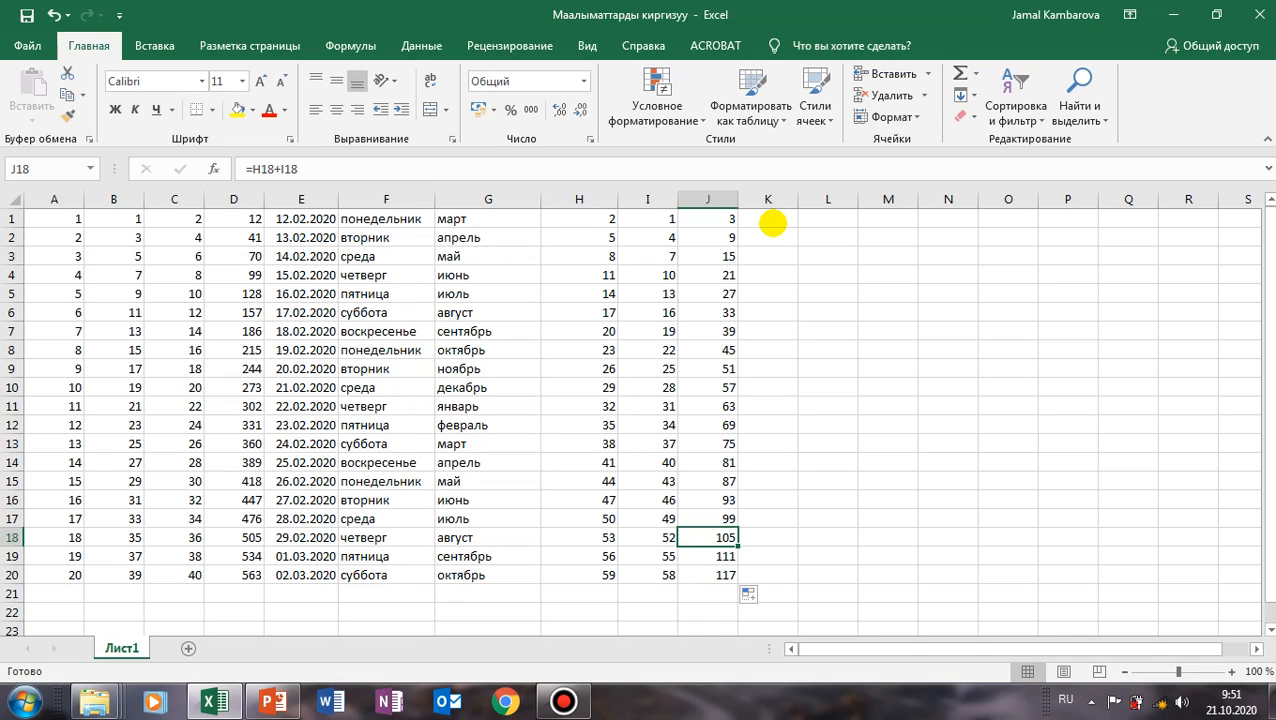
Enter a formula in cell K1 that subtracts I1 from H1 (=H1-I1).
click(772, 223)
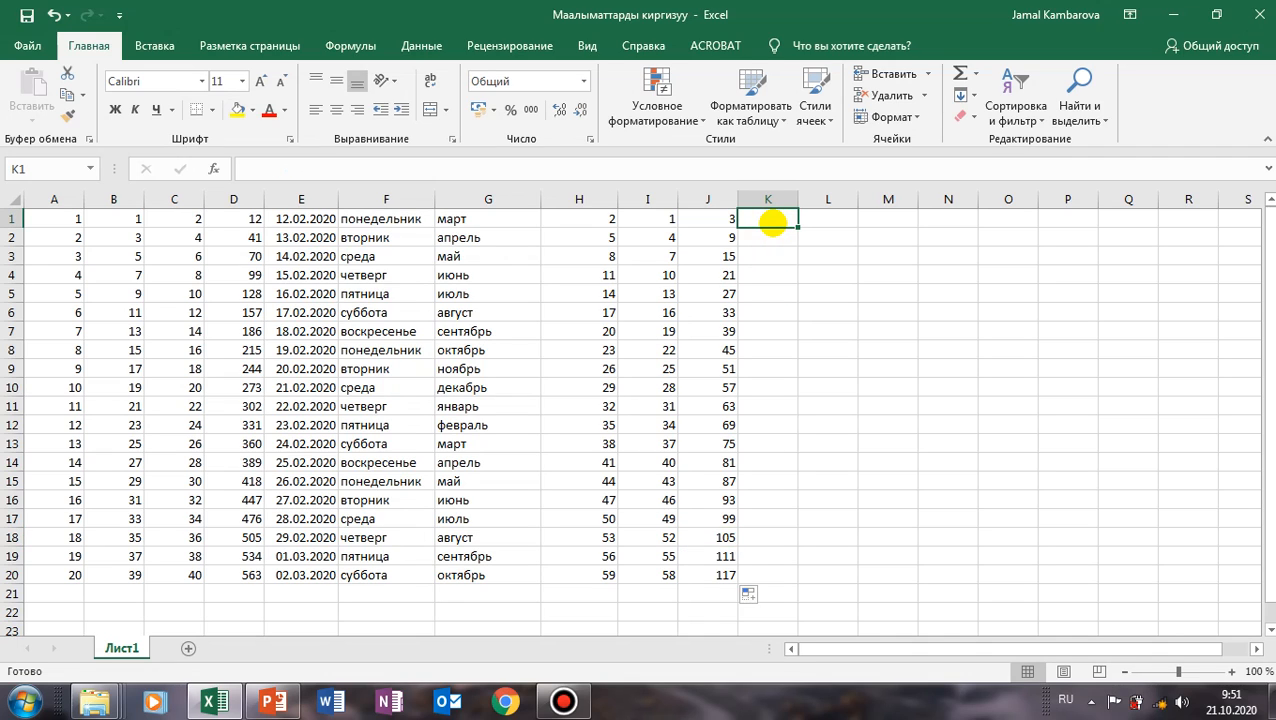
text(=)
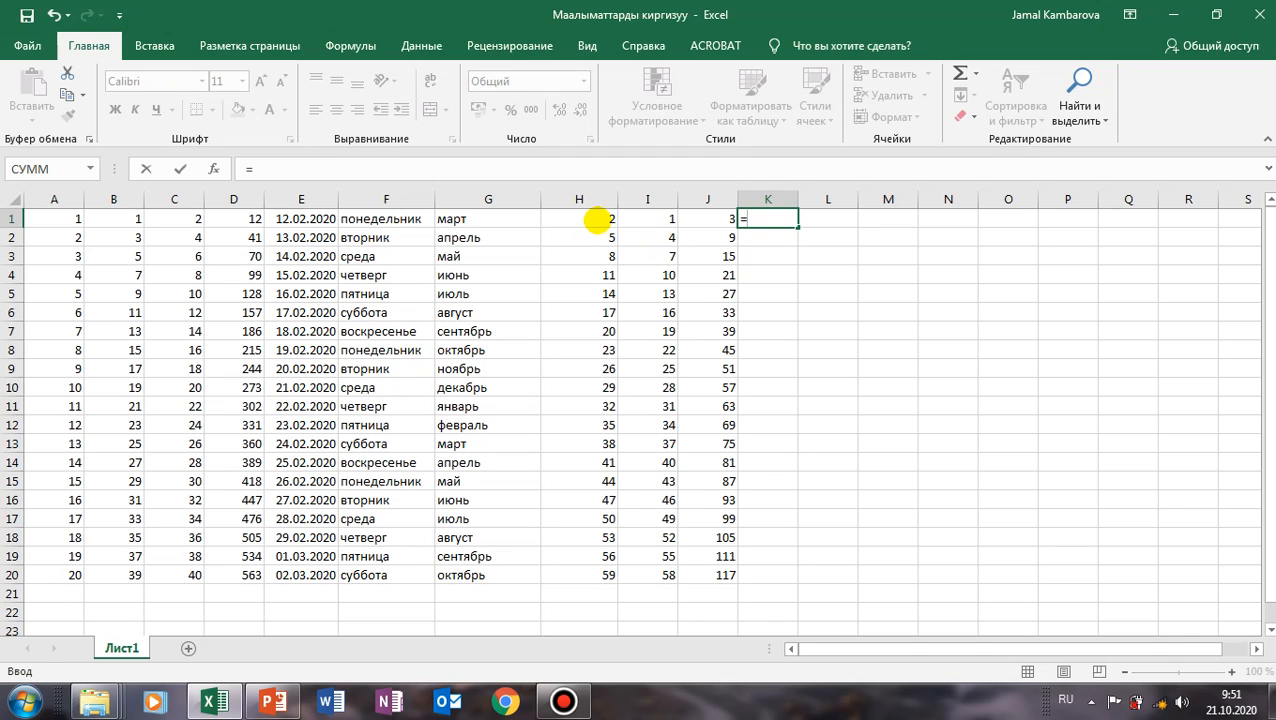
click(597, 221)
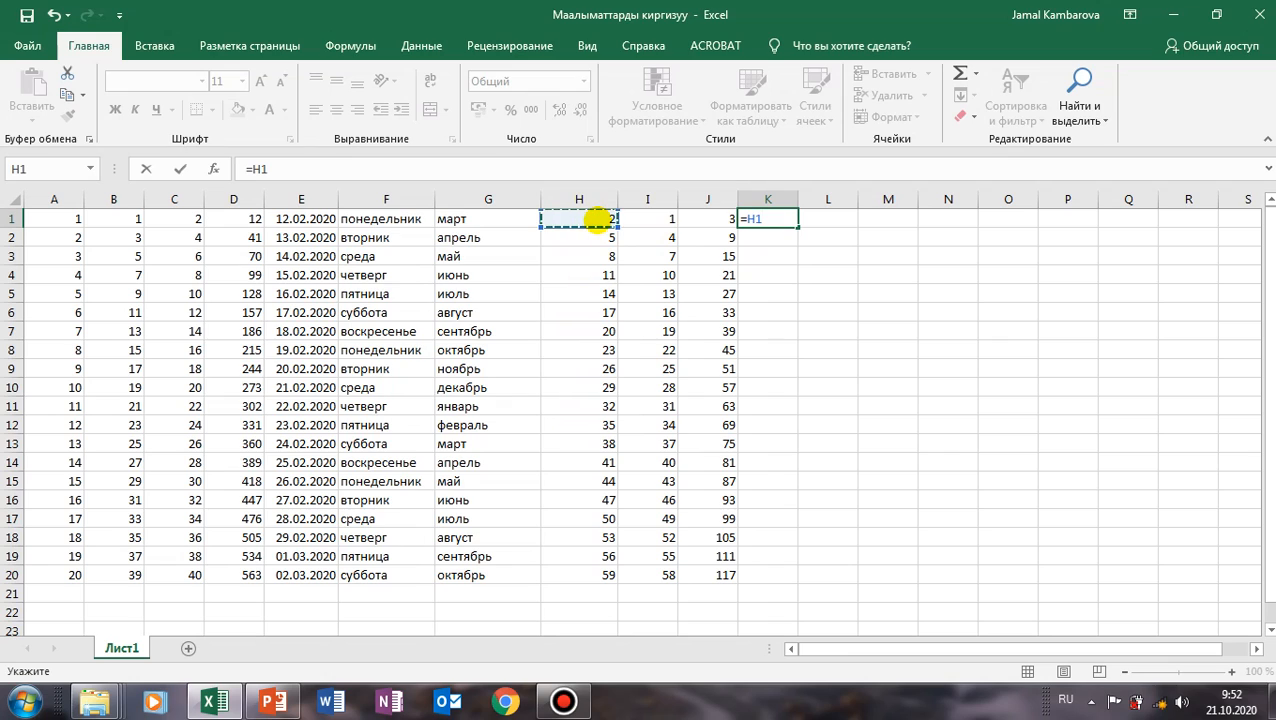
text(-)
click(658, 220)
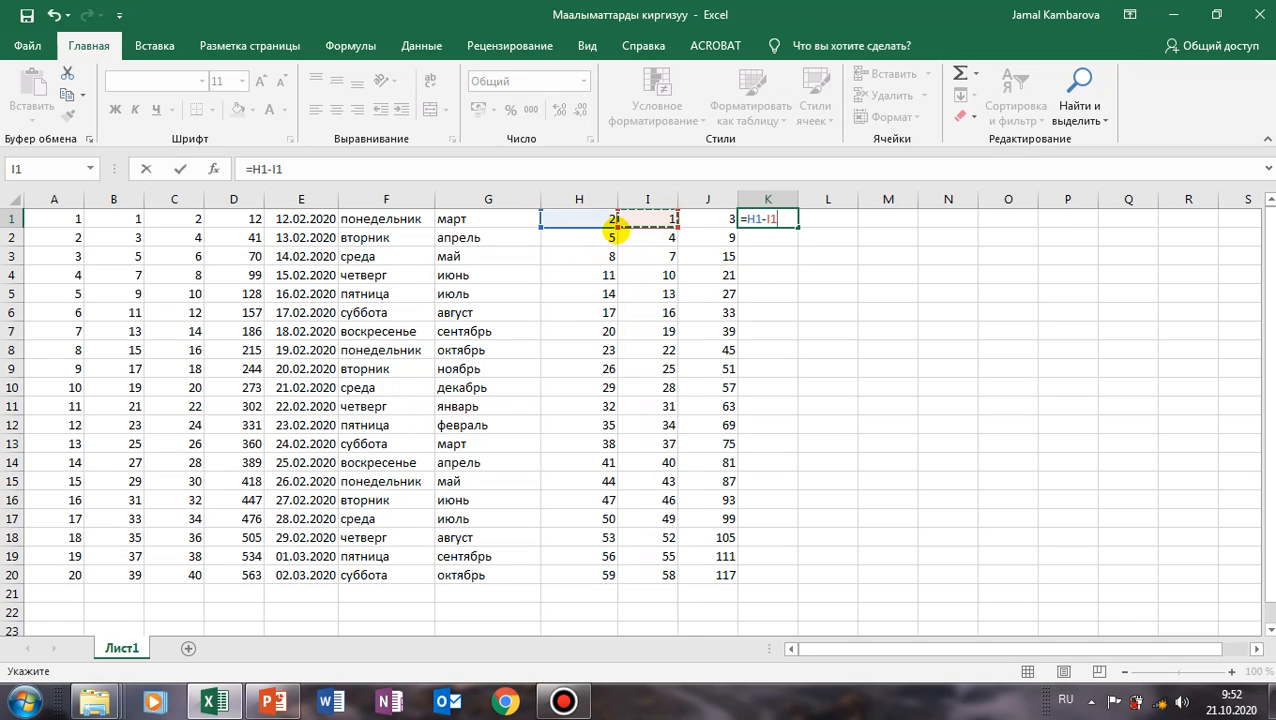
key(Return)
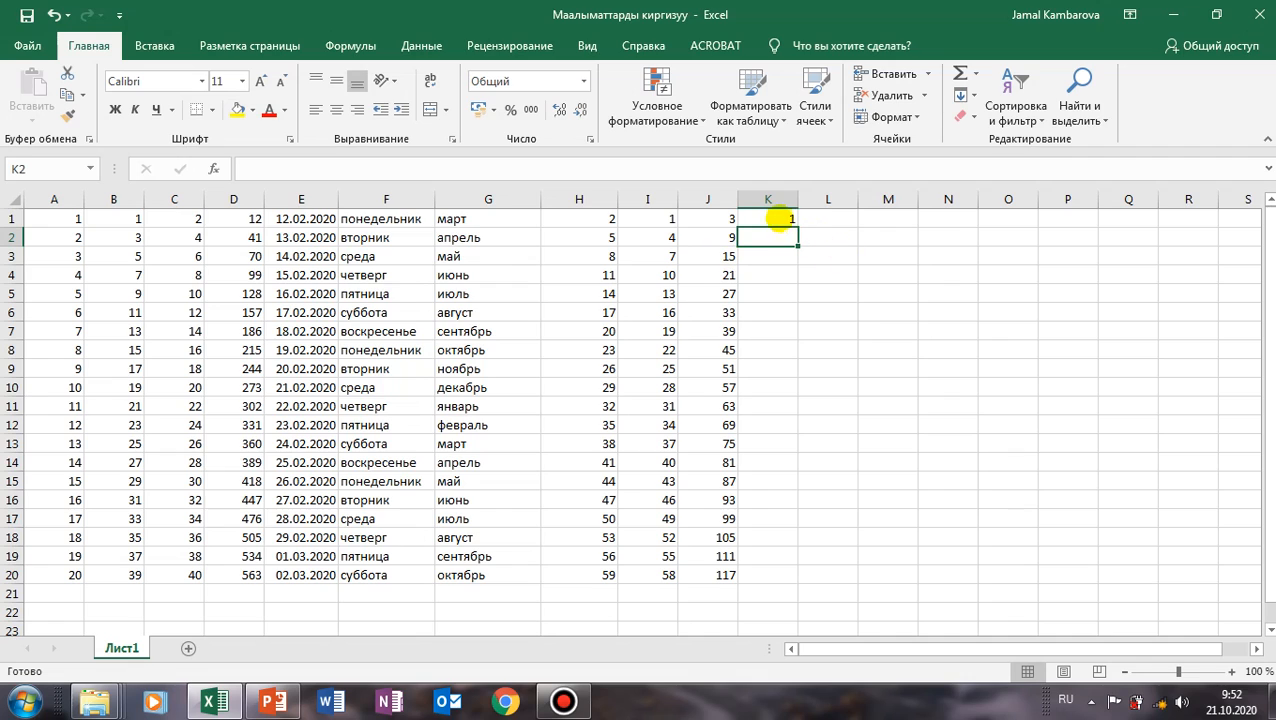
Fill the subtraction formula from cell K1 down to K20.
click(778, 217)
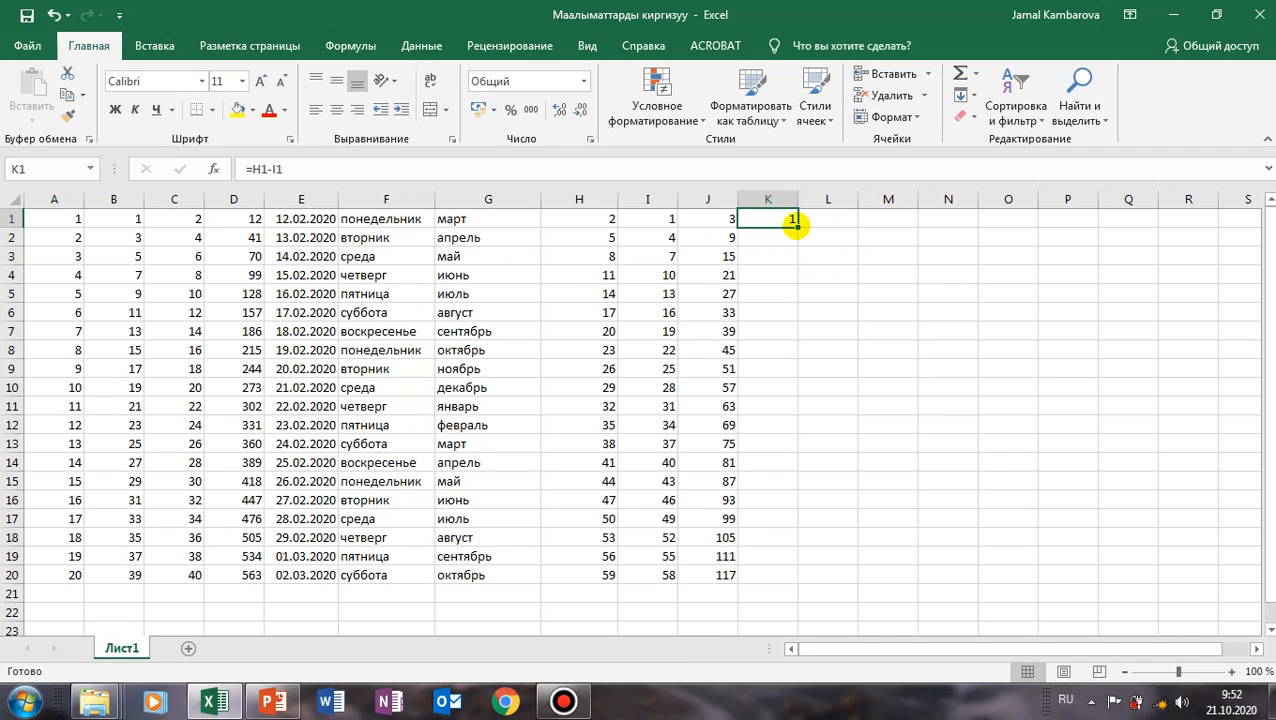
drag(792, 226, 786, 587)
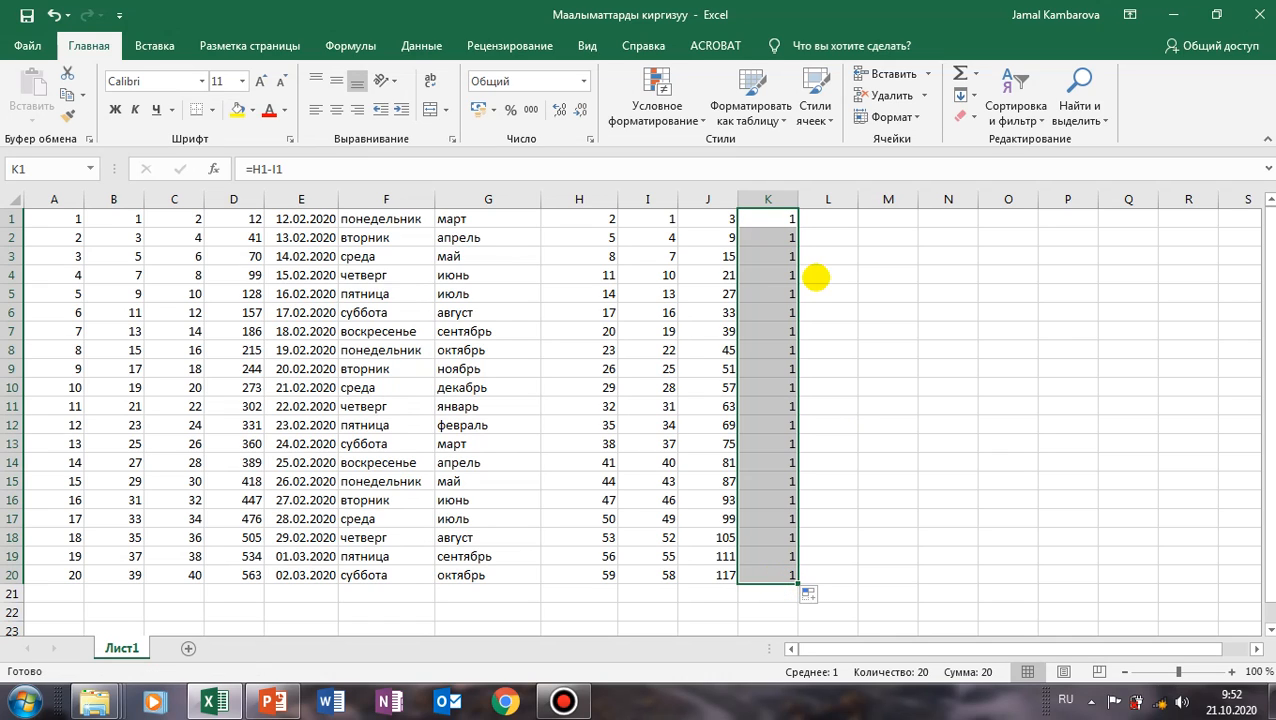
click(769, 223)
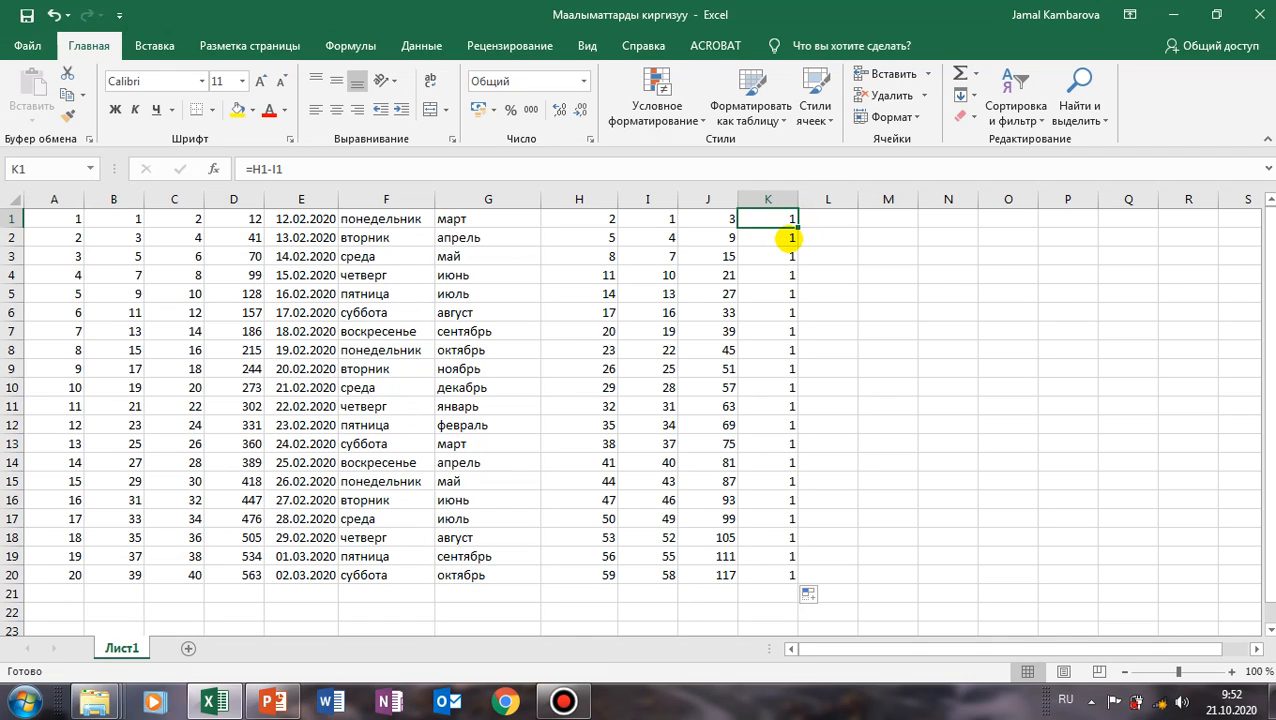
drag(798, 226, 798, 582)
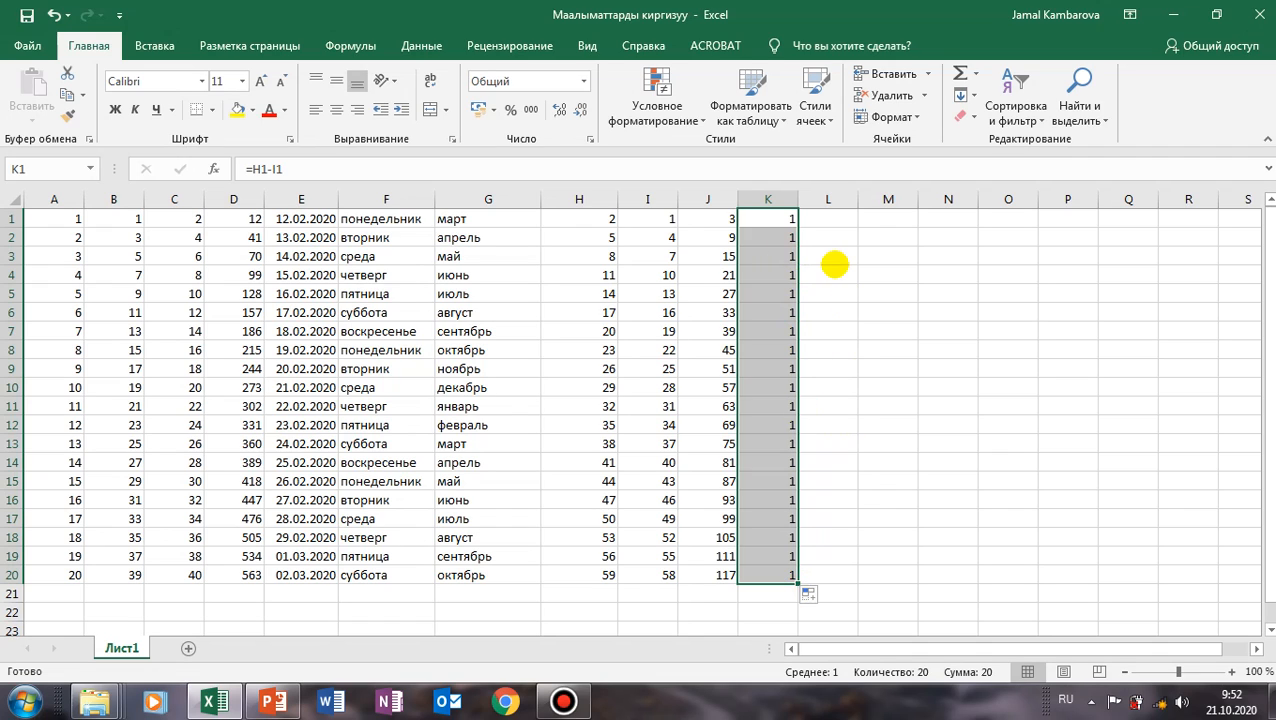
Enter the multiplication formula =H1*I1 in cell L1 and fill it down to L20.
click(829, 216)
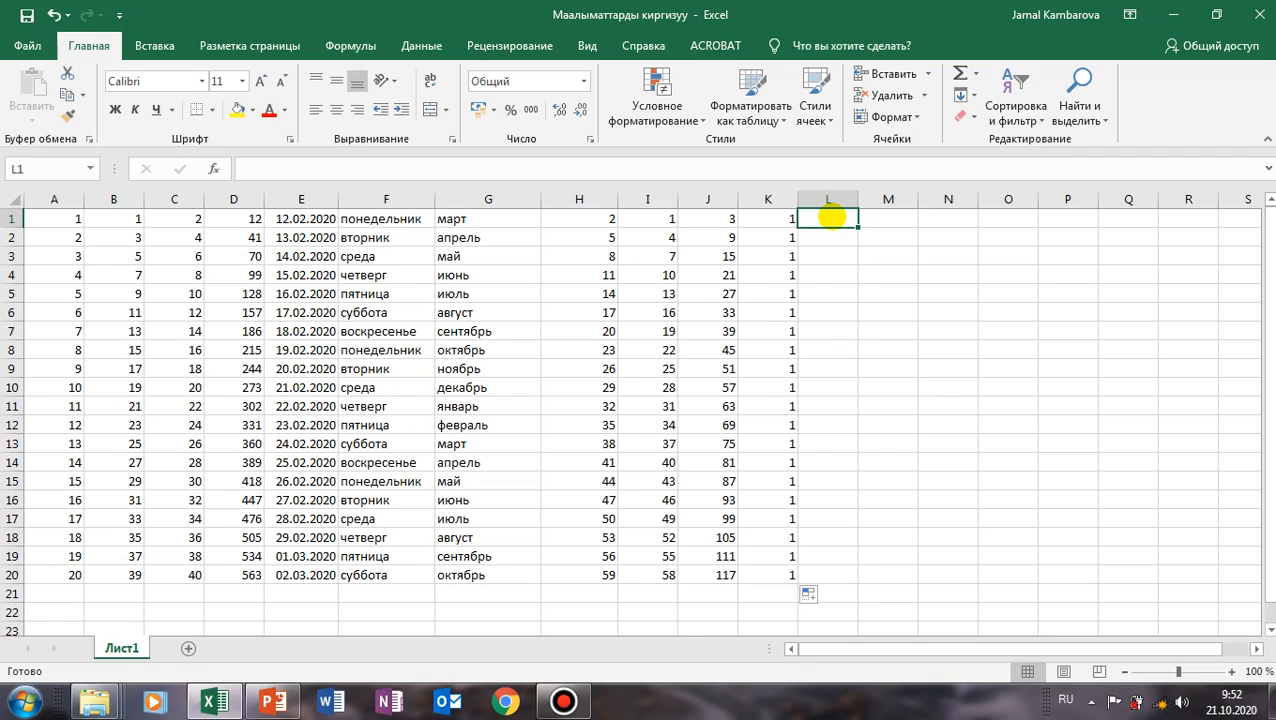
text(=)
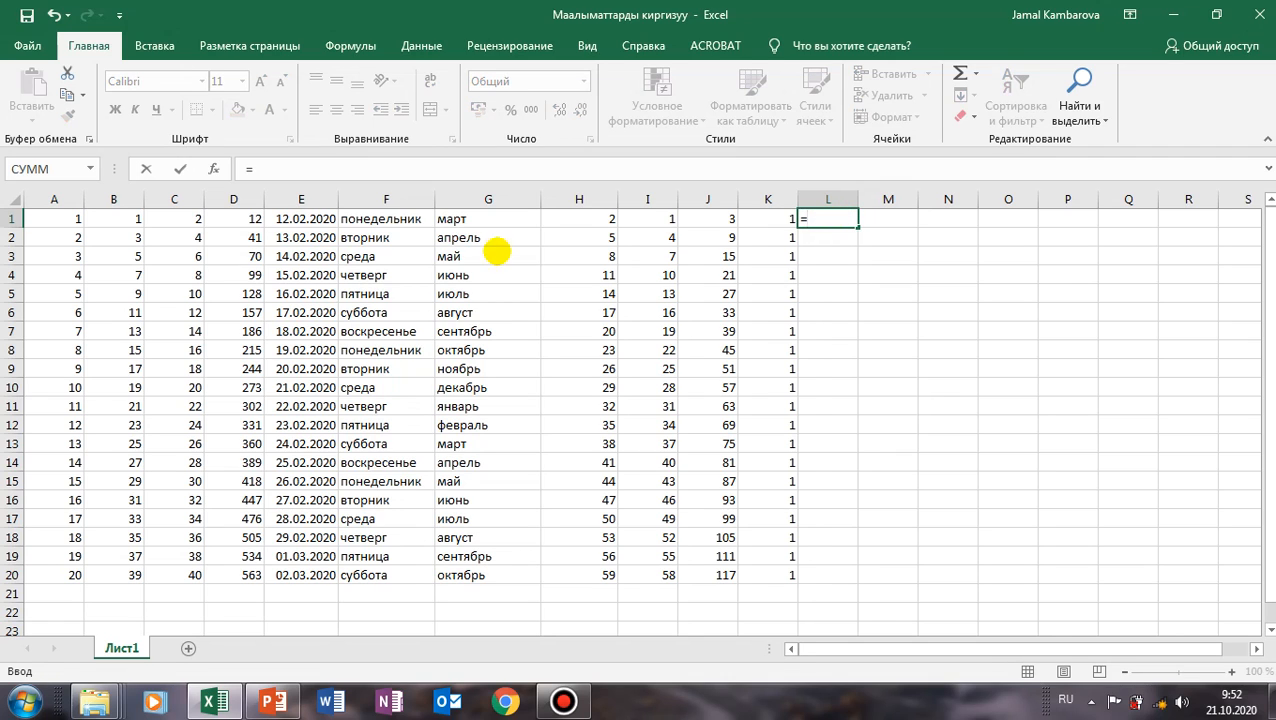
click(581, 216)
text(*)
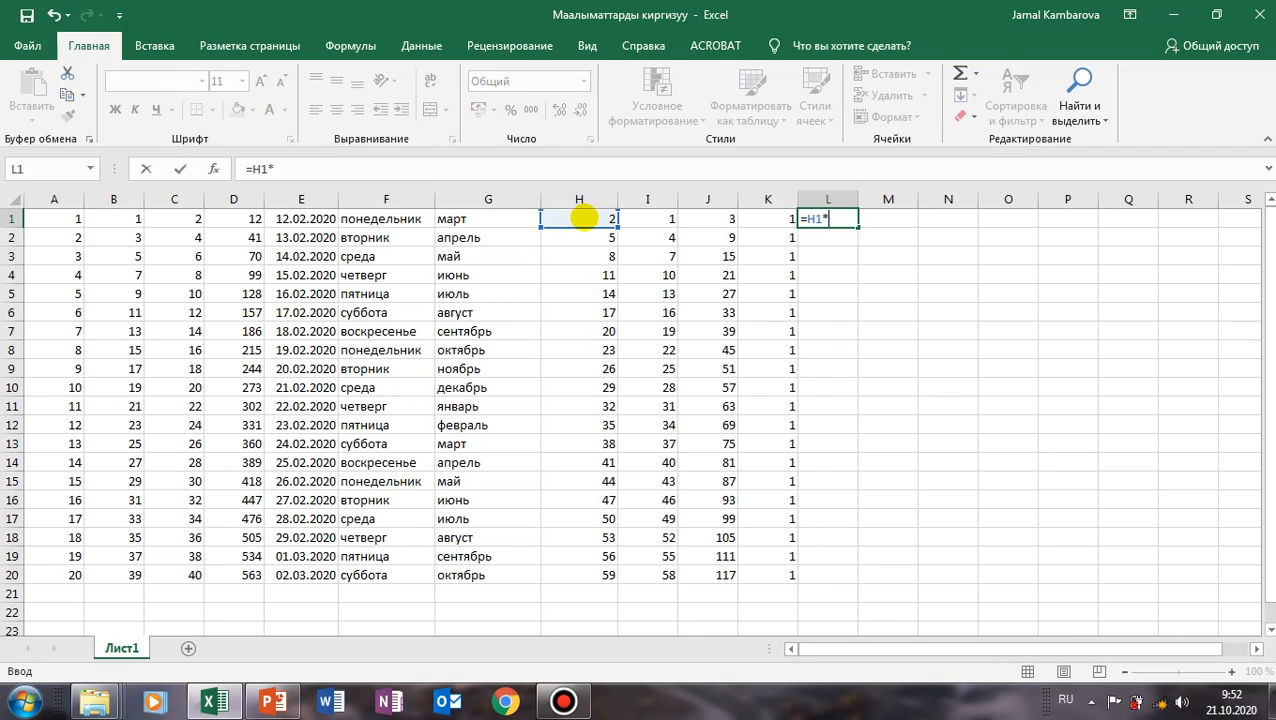
click(665, 218)
key(Return)
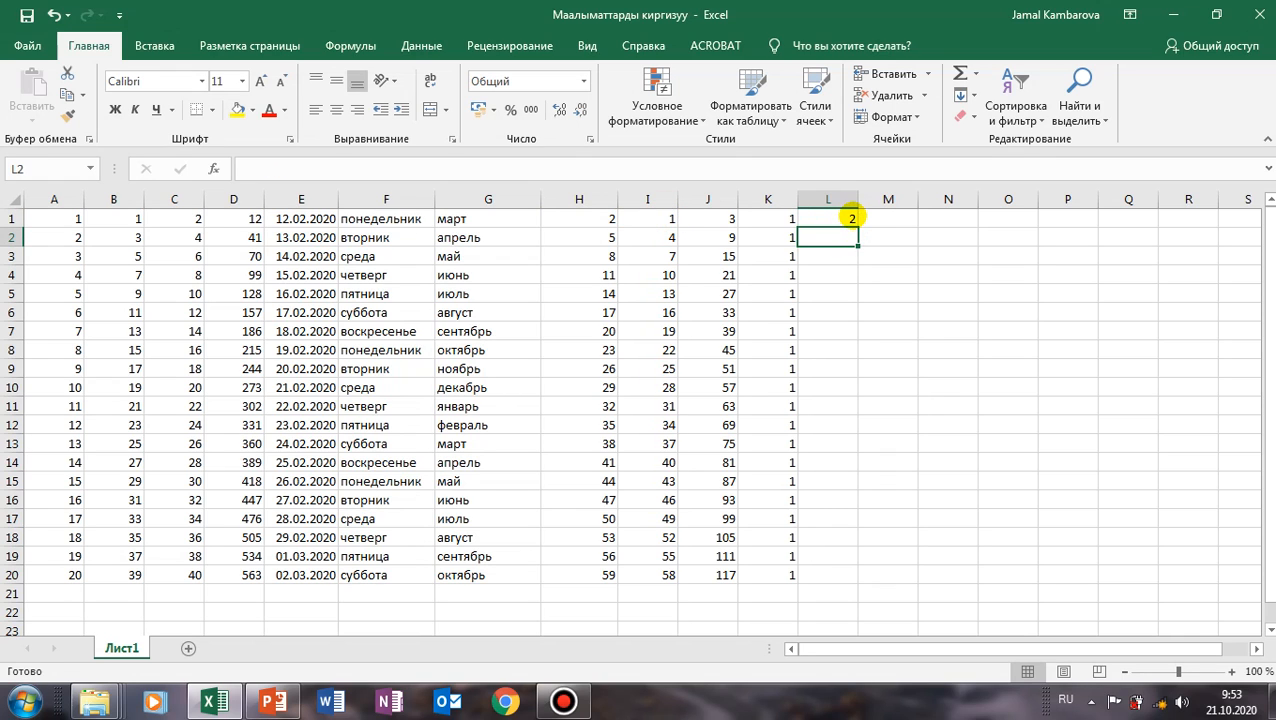
click(848, 214)
drag(856, 227, 833, 583)
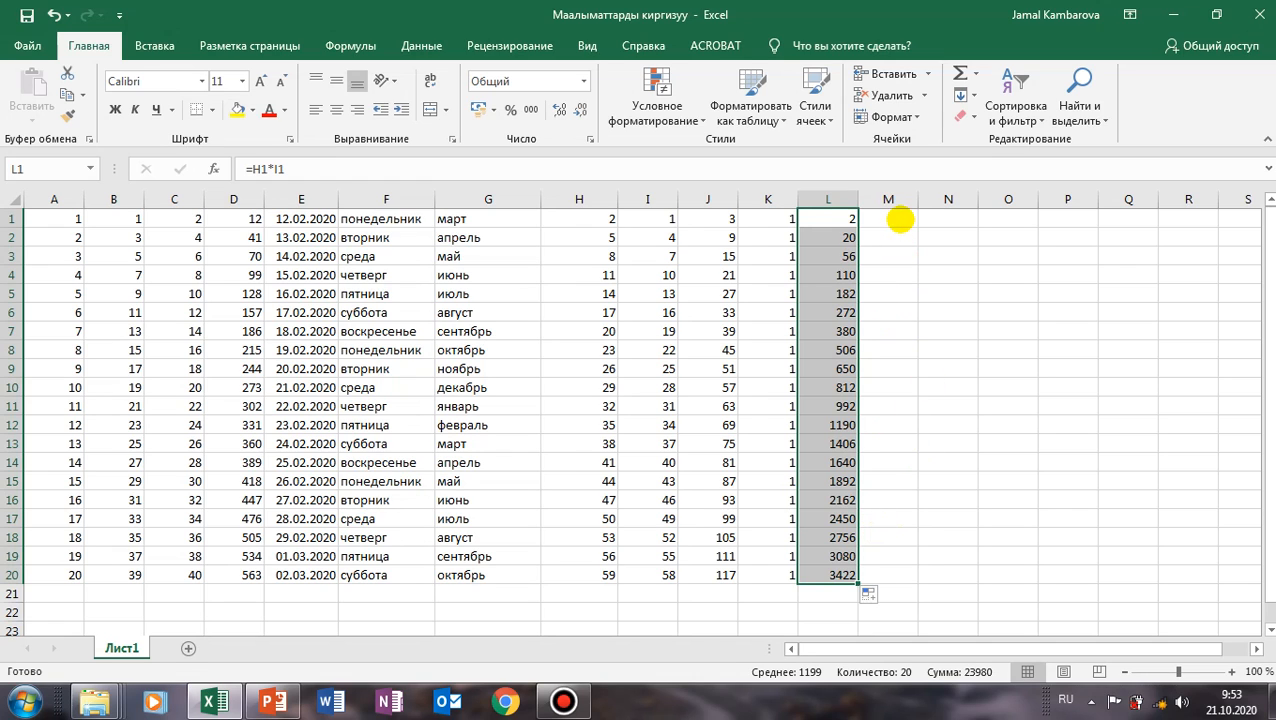
Enter the division formula =H1/I1 in cell M1 and fill it down to M20.
click(901, 218)
text(=)
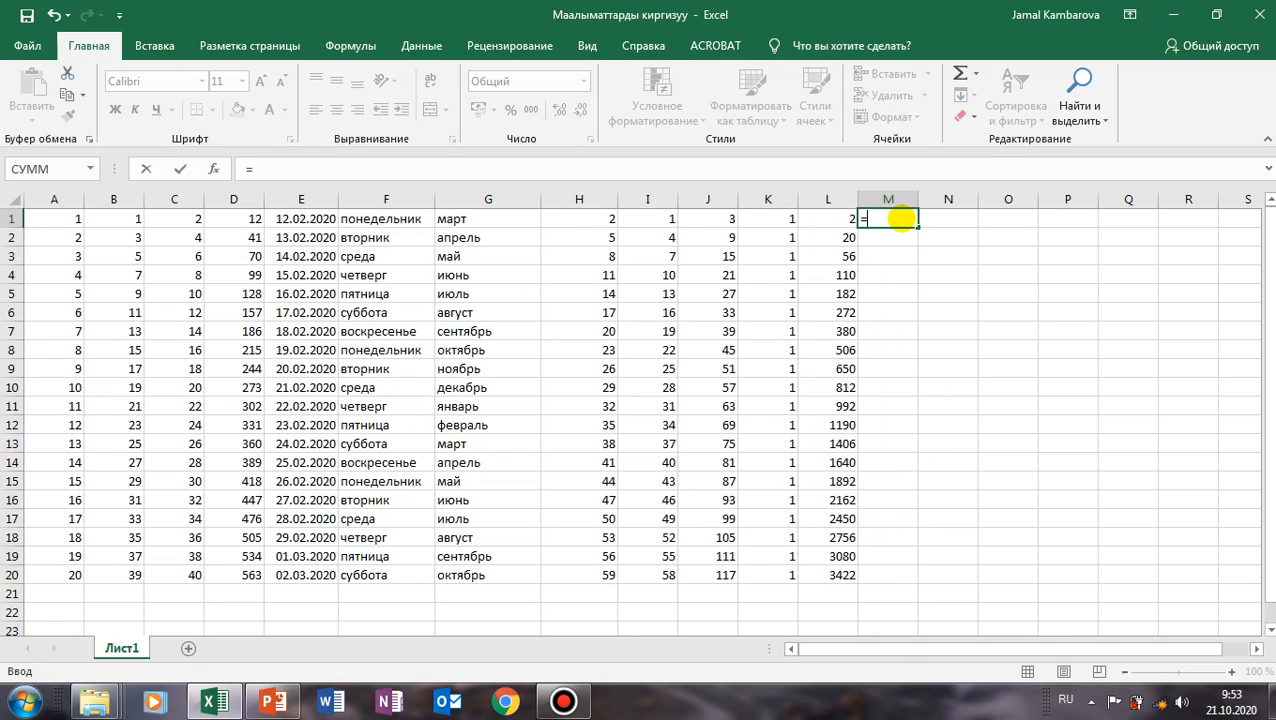
click(593, 217)
text(/)
click(650, 218)
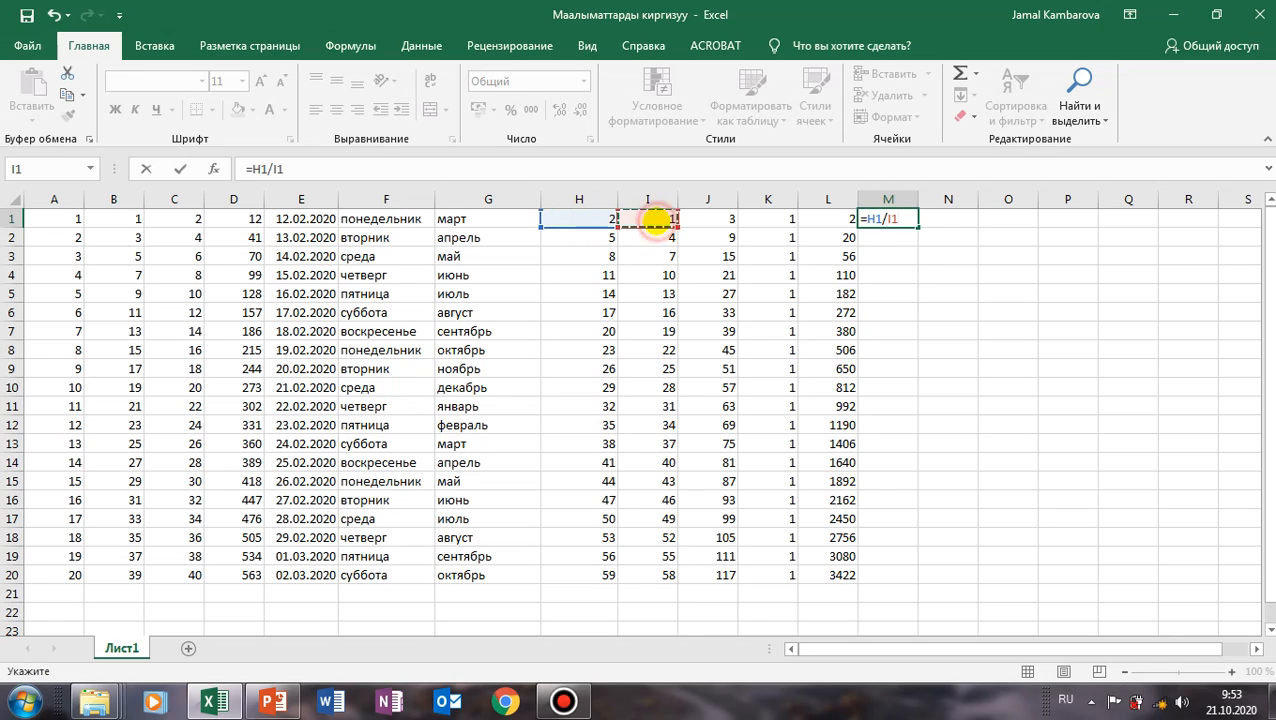
key(Return)
click(906, 220)
drag(916, 226, 901, 577)
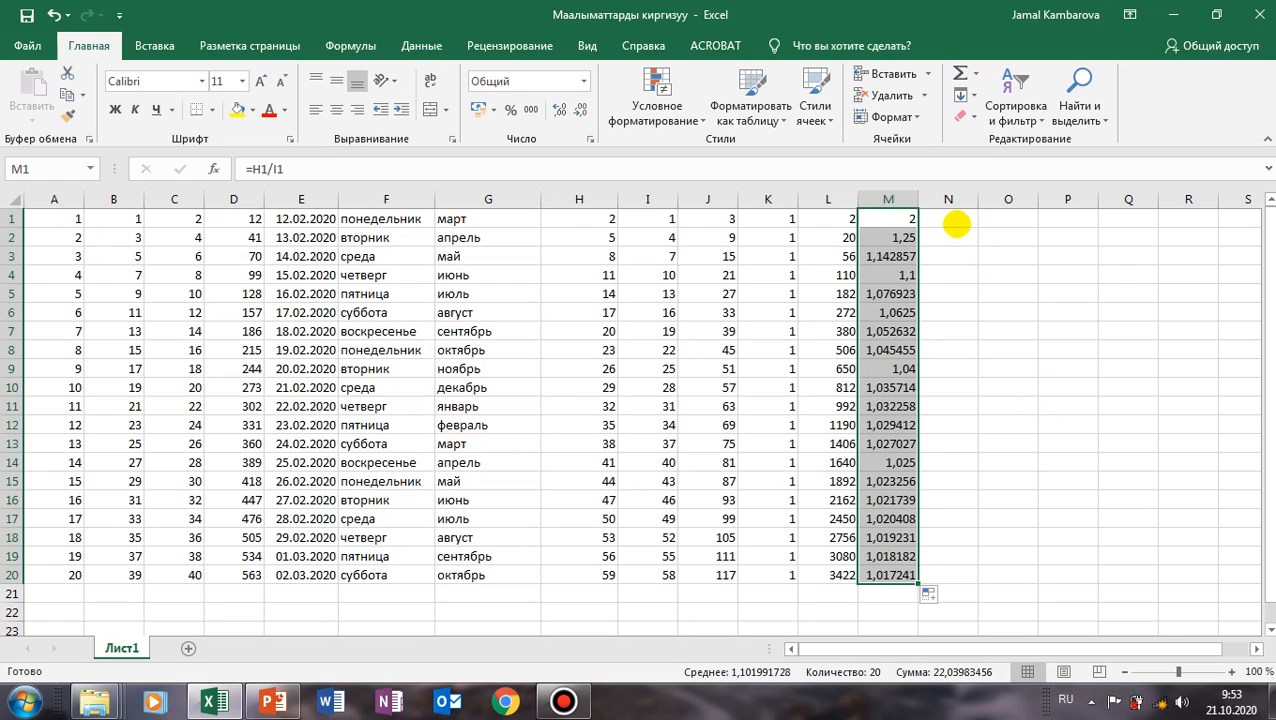
Enter 1,26 in cell N1 and 2,14 in cell N2, and extend the decimal series down to N20.
click(955, 222)
text(1,26)
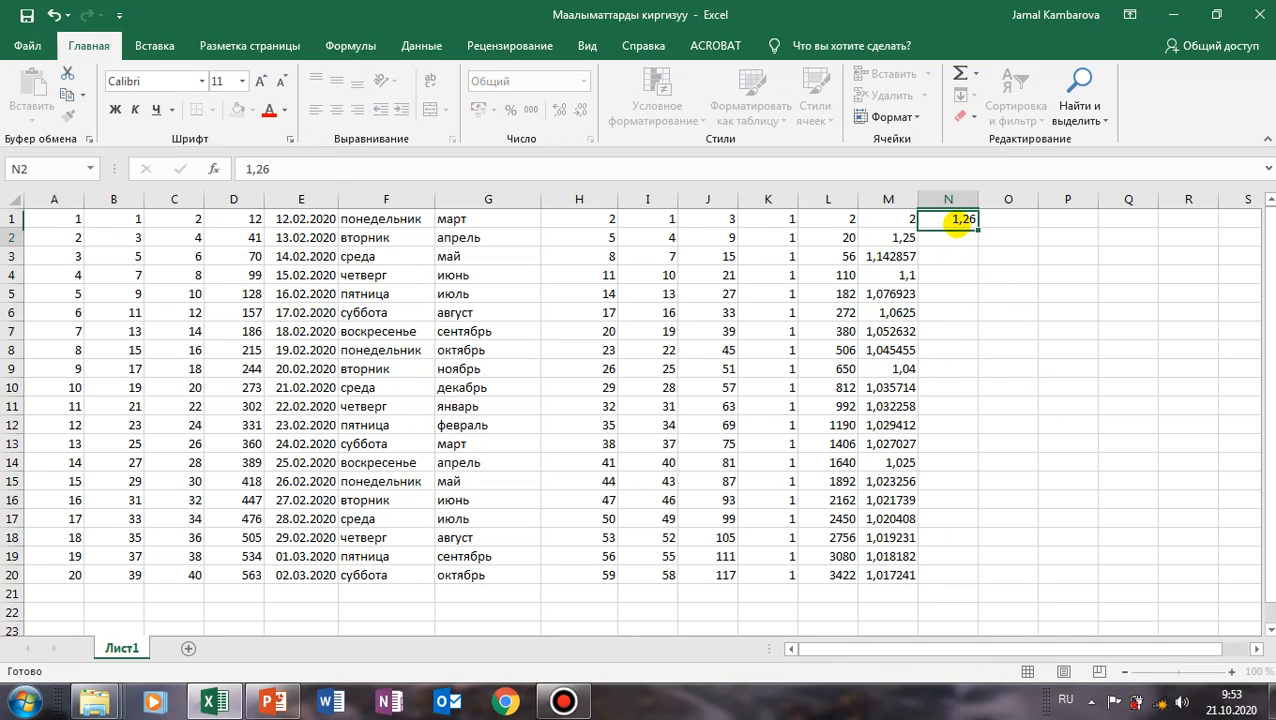
key(Return)
text(2,14)
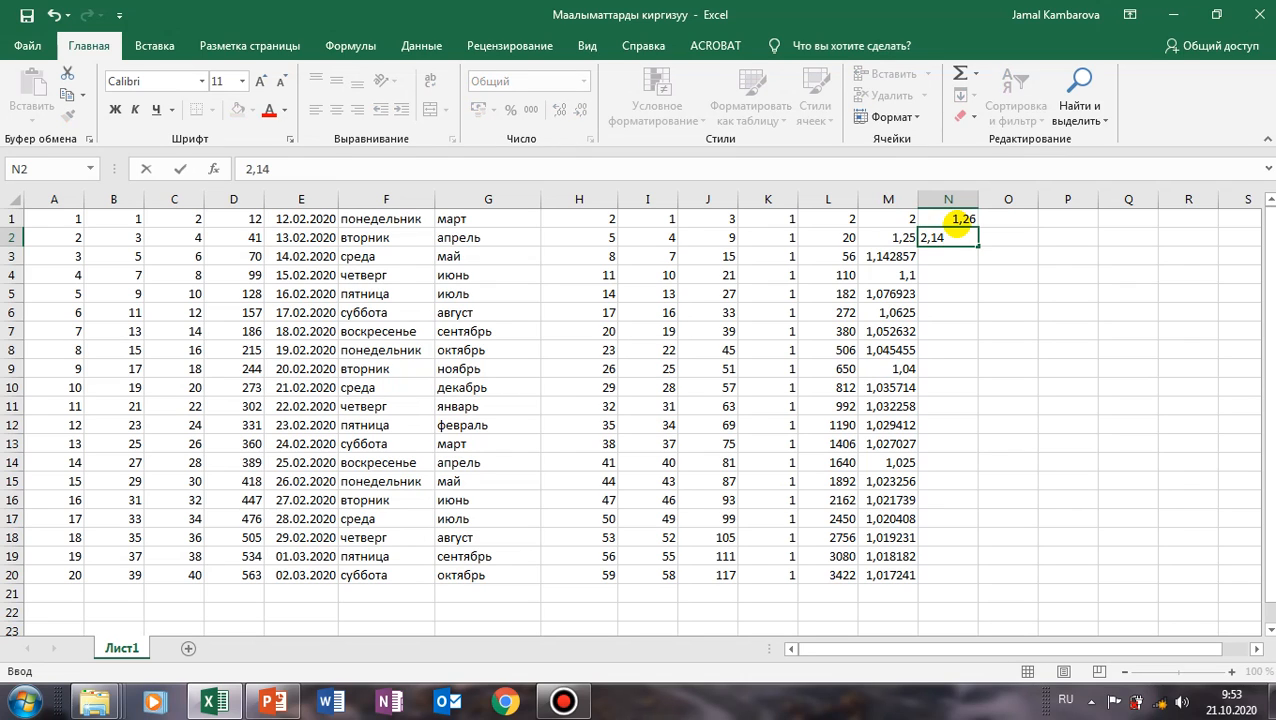
click(964, 219)
drag(964, 219, 997, 580)
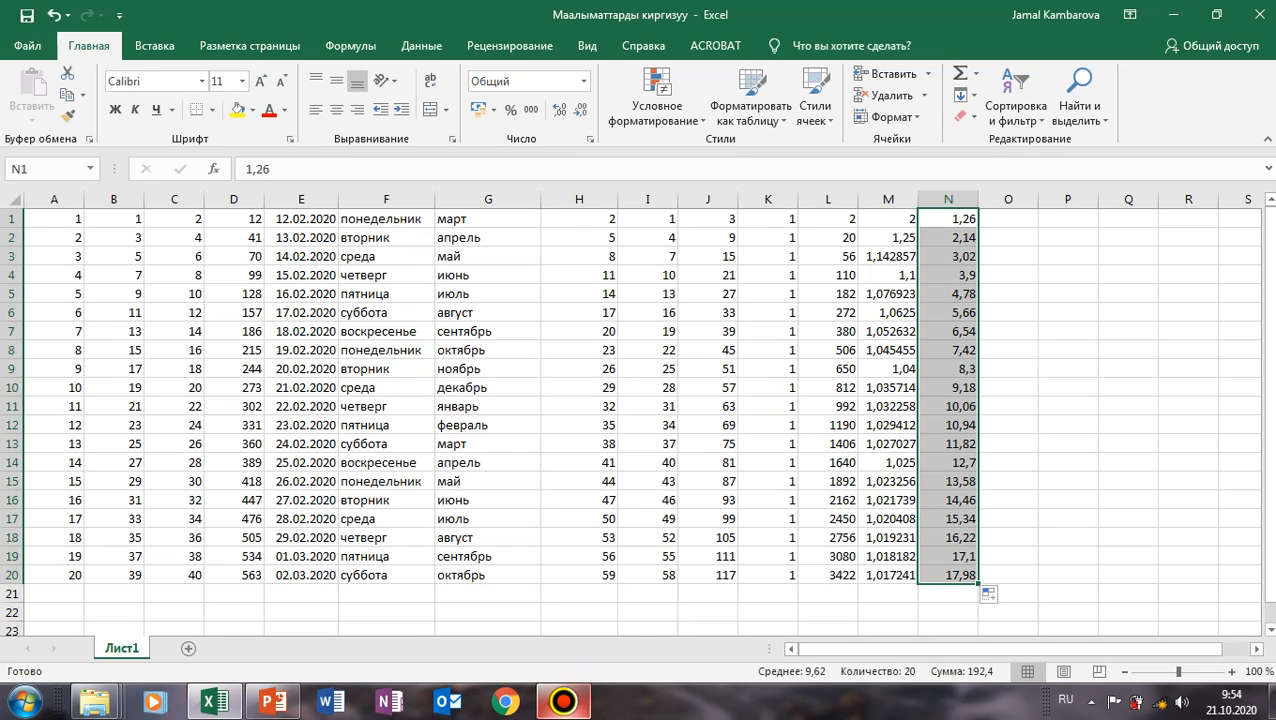
click(564, 701)
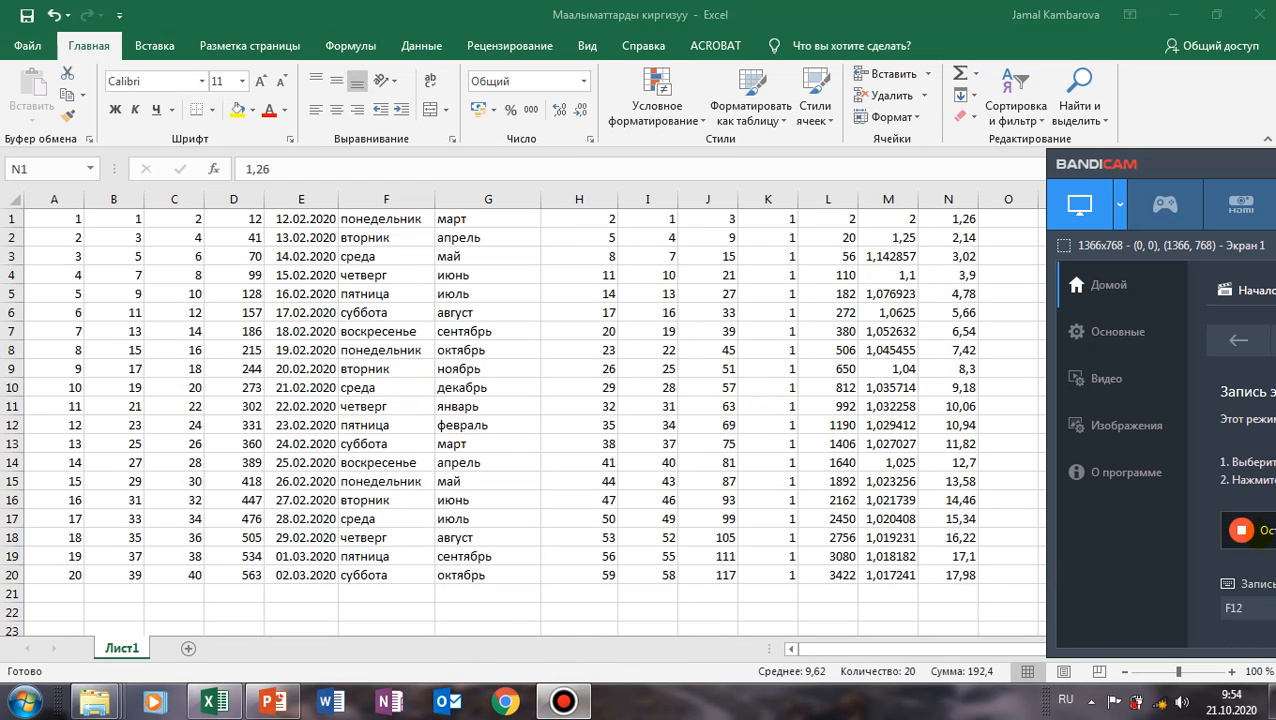